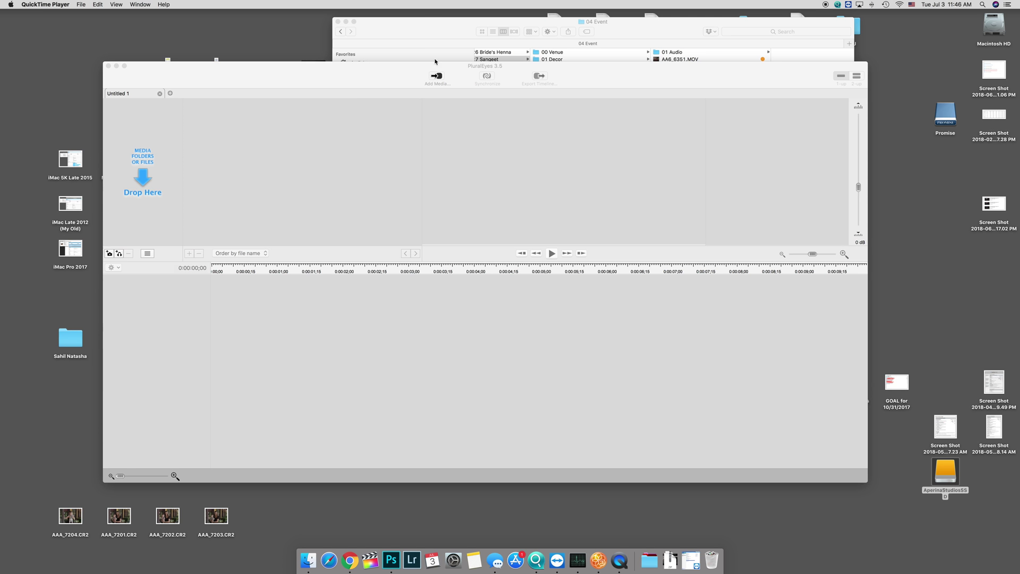
# Bring the Finder window showing the 04 Event footage folder to the front
pyautogui.click(666, 57)
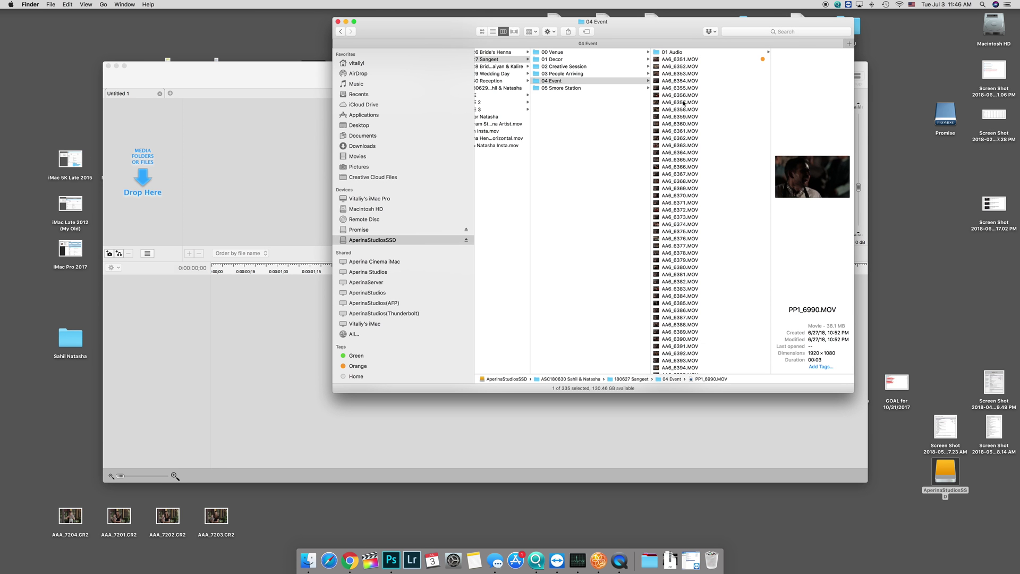
# Remove the Orange tag from AA6_6351.MOV in Finder
pyautogui.click(666, 58)
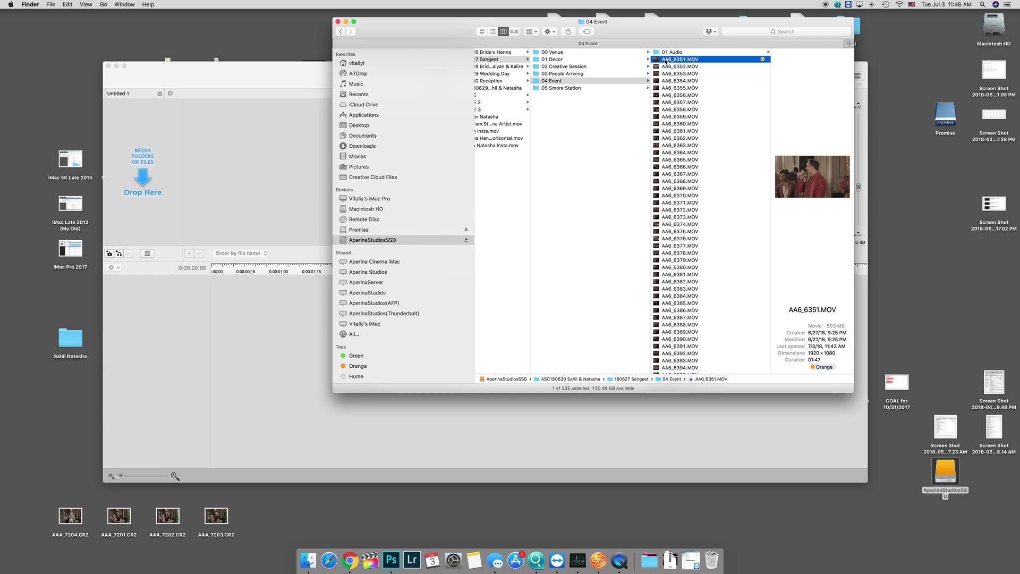
pyautogui.rightClick(696, 59)
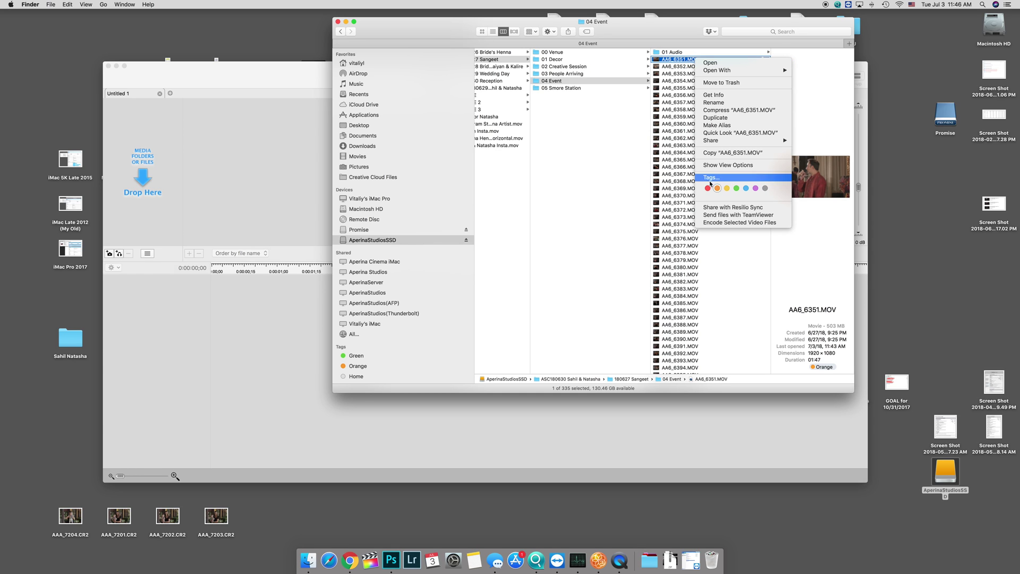
pyautogui.click(716, 188)
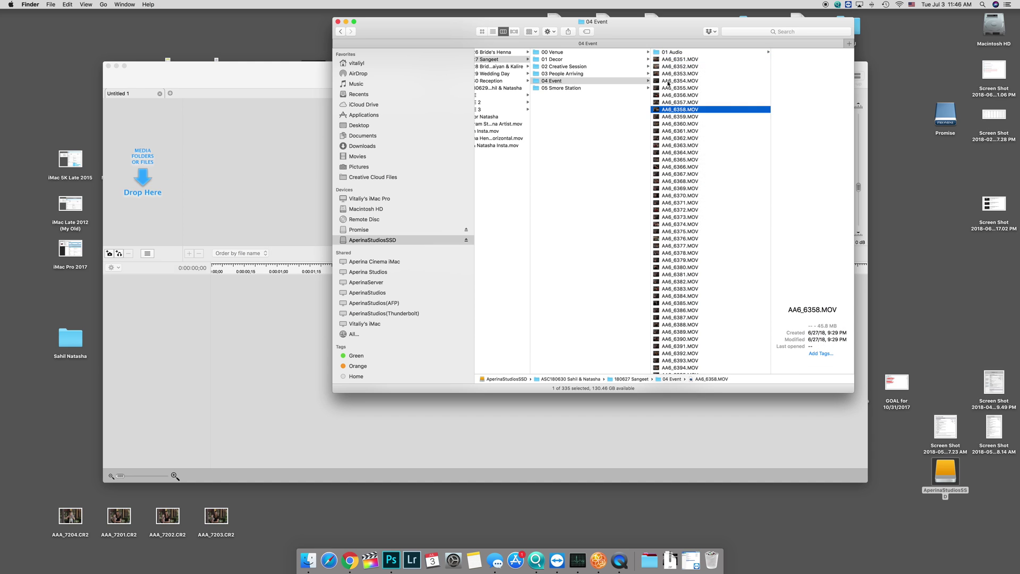
# Open AA6_6351.MOV in QuickTime Player to preview the 1920×1080 clip
pyautogui.doubleClick(656, 60)
pyautogui.press('super+q')
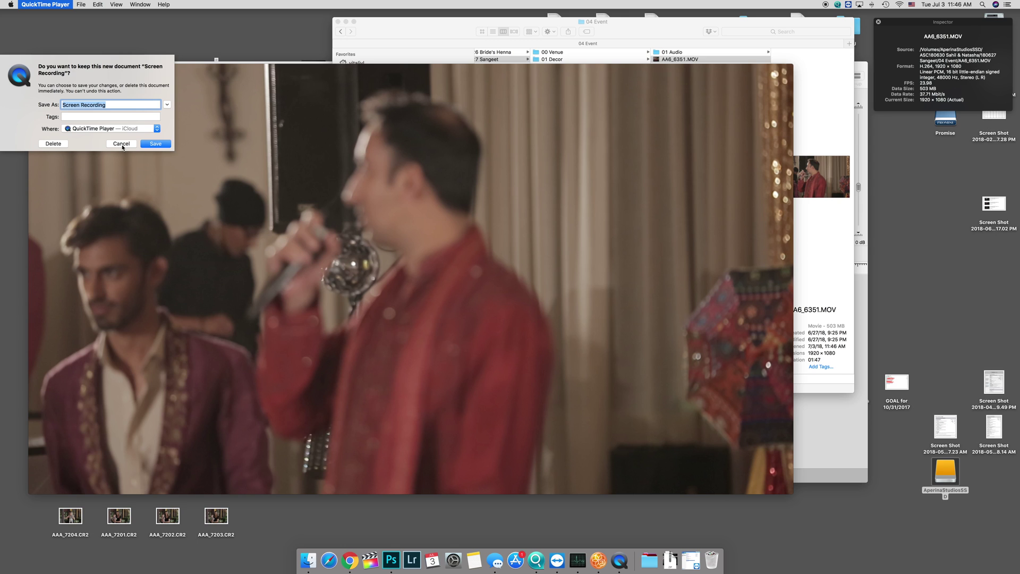
pyautogui.click(121, 143)
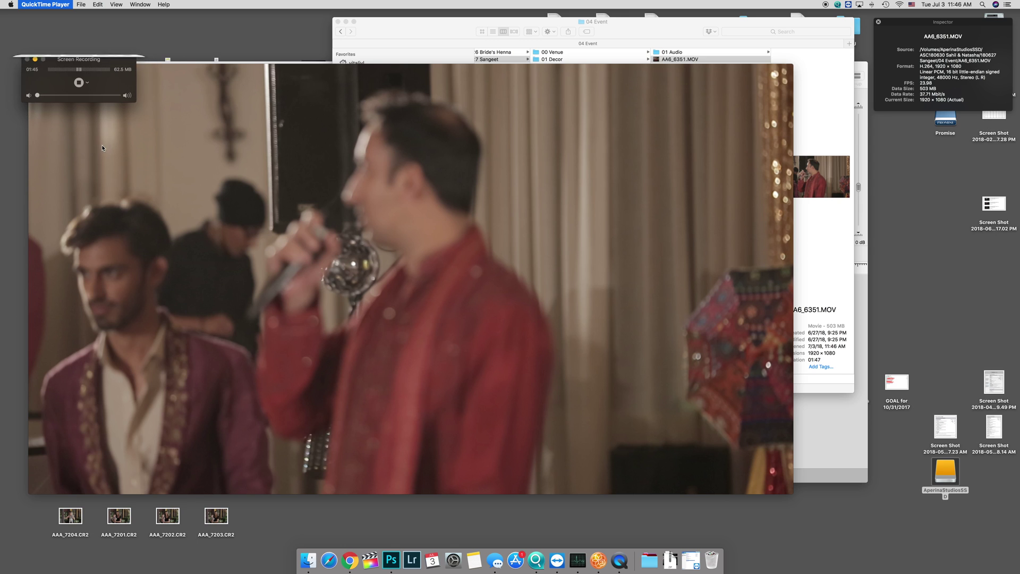
pyautogui.click(509, 154)
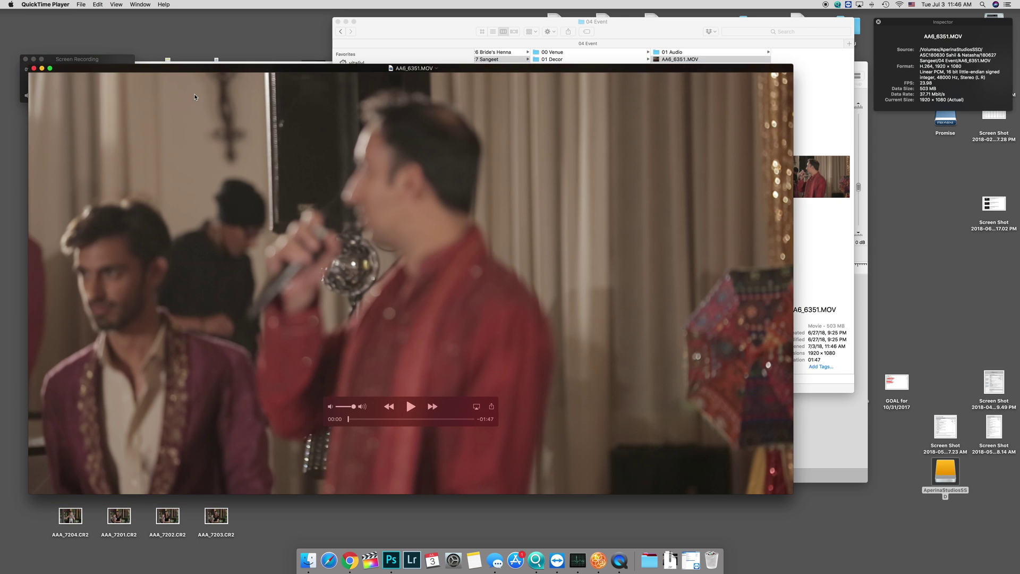
# Close the movie and add the 137 AA6 clips to PluralEyes as Camera 1
pyautogui.click(33, 68)
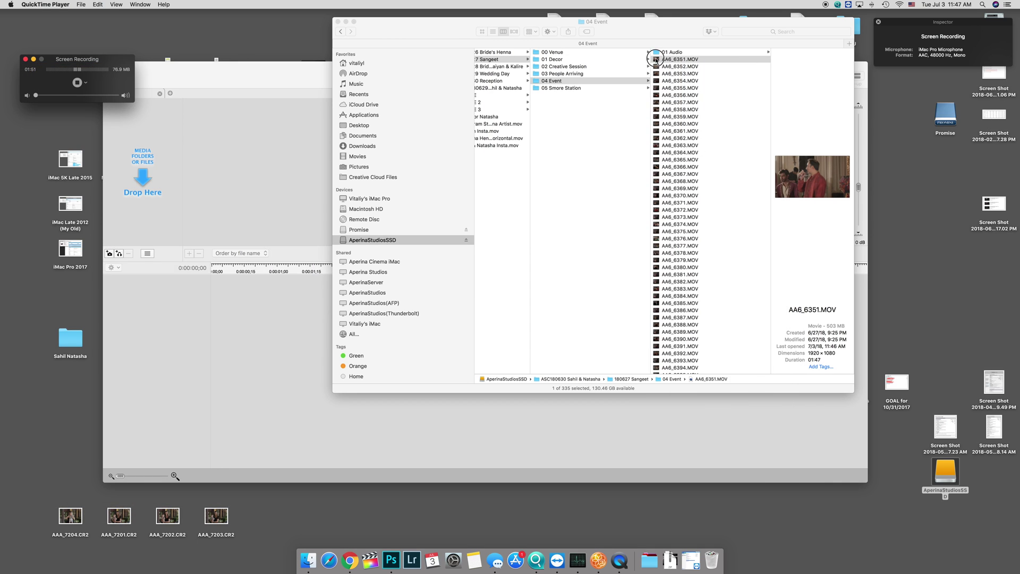
pyautogui.click(650, 58)
pyautogui.scroll(-9, 651, 272)
pyautogui.scroll(-20, 687, 291)
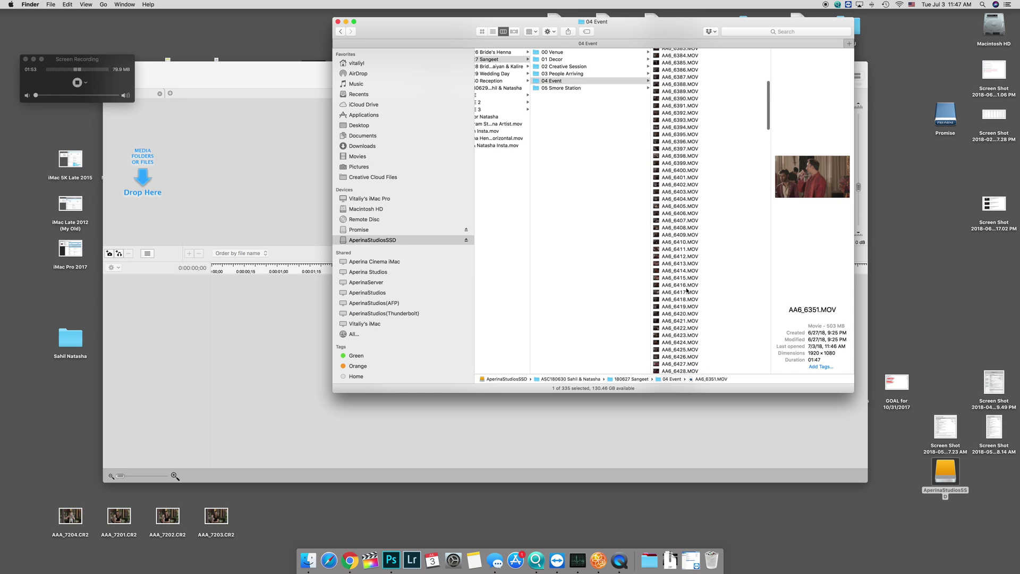
pyautogui.scroll(-5, 686, 291)
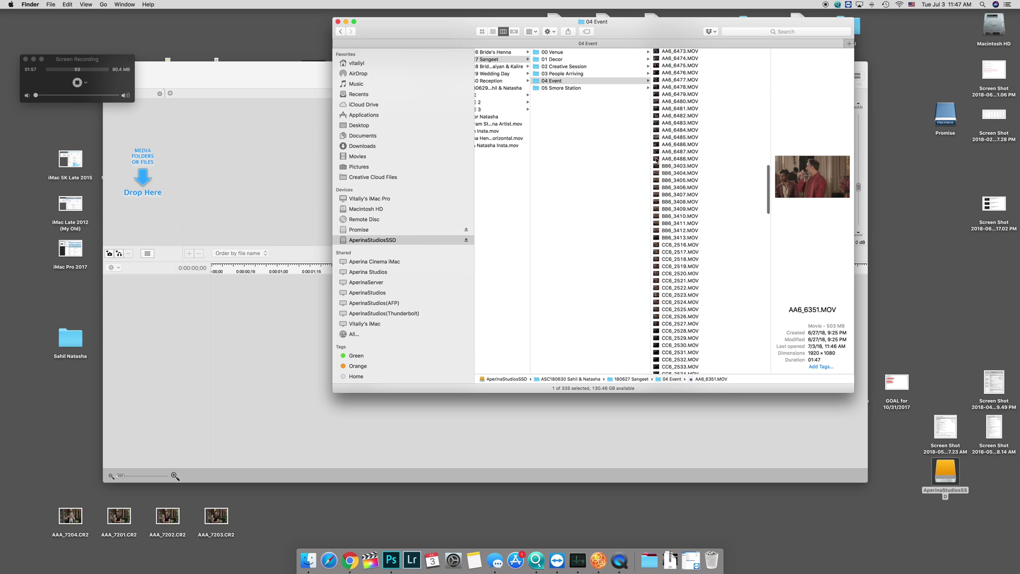
pyautogui.keyDown('shift'); pyautogui.click(655, 158); pyautogui.keyUp('shift')
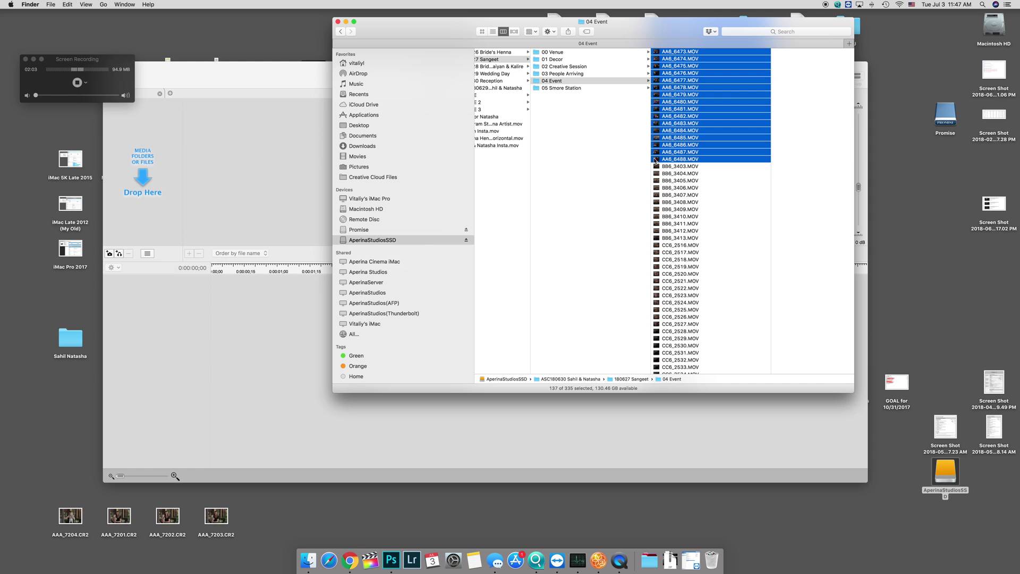
pyautogui.moveTo(655, 159); pyautogui.dragTo(141, 187)
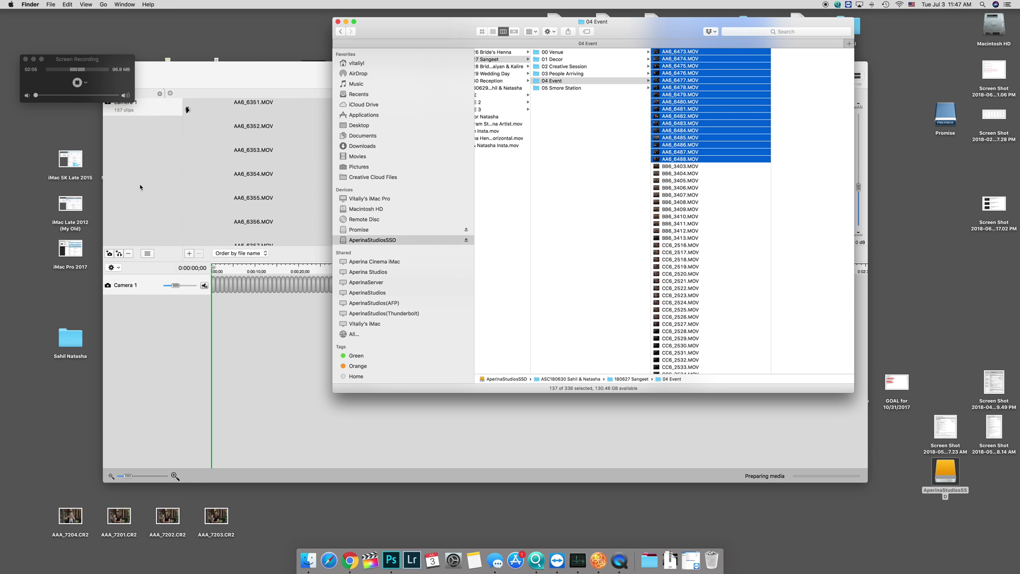
# Add the 11 BB6 clips (BB6_3403 to BB6_3413) as a new camera
pyautogui.click(676, 166)
pyautogui.scroll(-2, 680, 233)
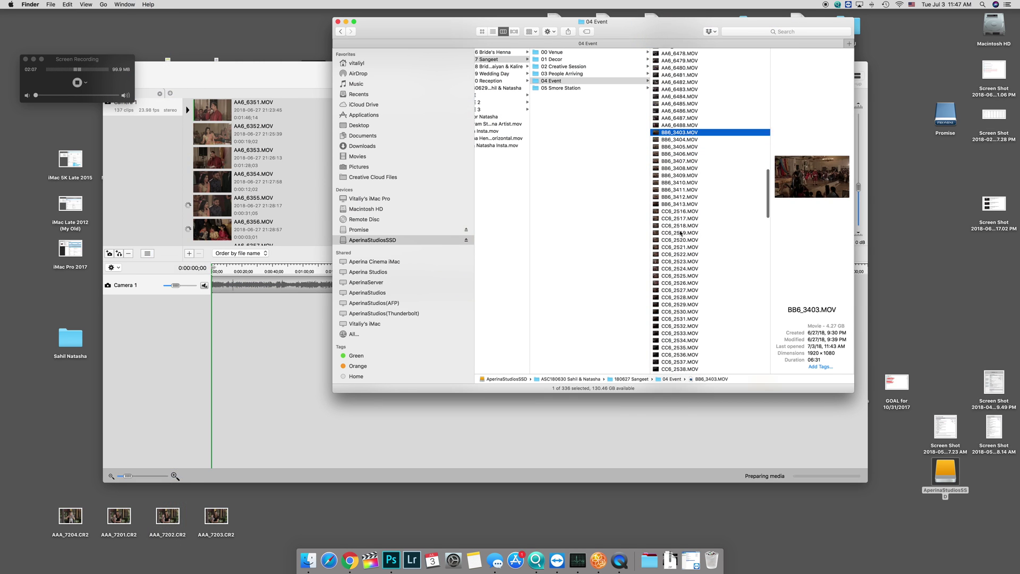
pyautogui.keyDown('shift'); pyautogui.click(662, 194); pyautogui.keyUp('shift')
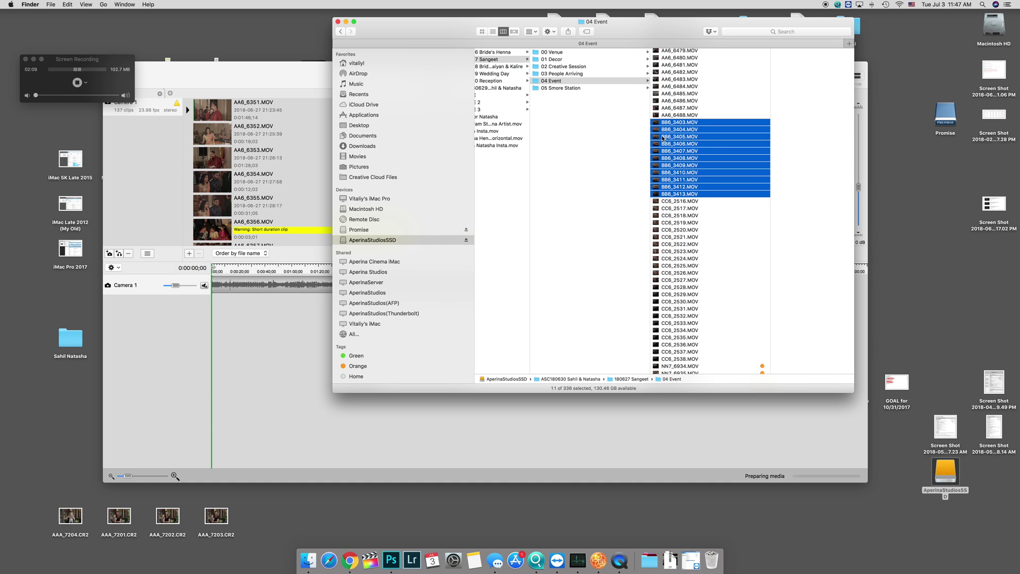
pyautogui.moveTo(662, 139); pyautogui.dragTo(188, 147)
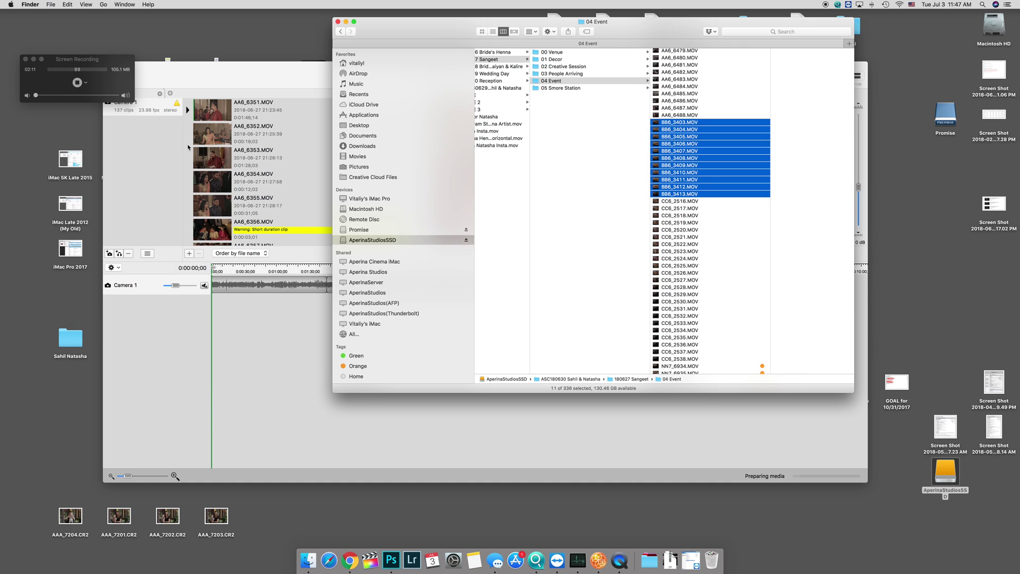
pyautogui.click(188, 147)
pyautogui.click(701, 83)
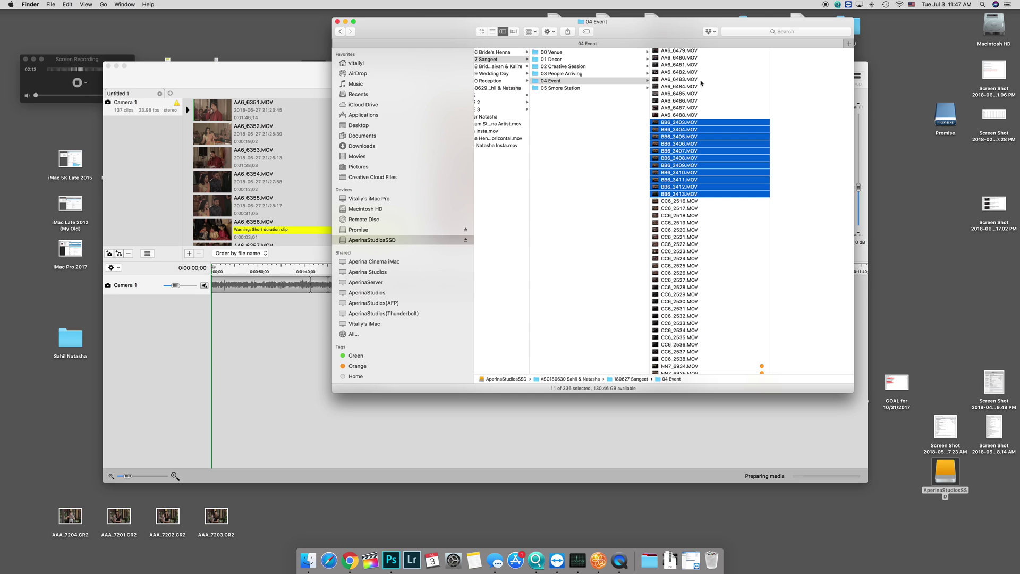
pyautogui.moveTo(681, 123); pyautogui.dragTo(176, 159)
# Add the 23 CC6 clips (CC6_2516 to CC6_2538) as Camera 3
pyautogui.click(701, 202)
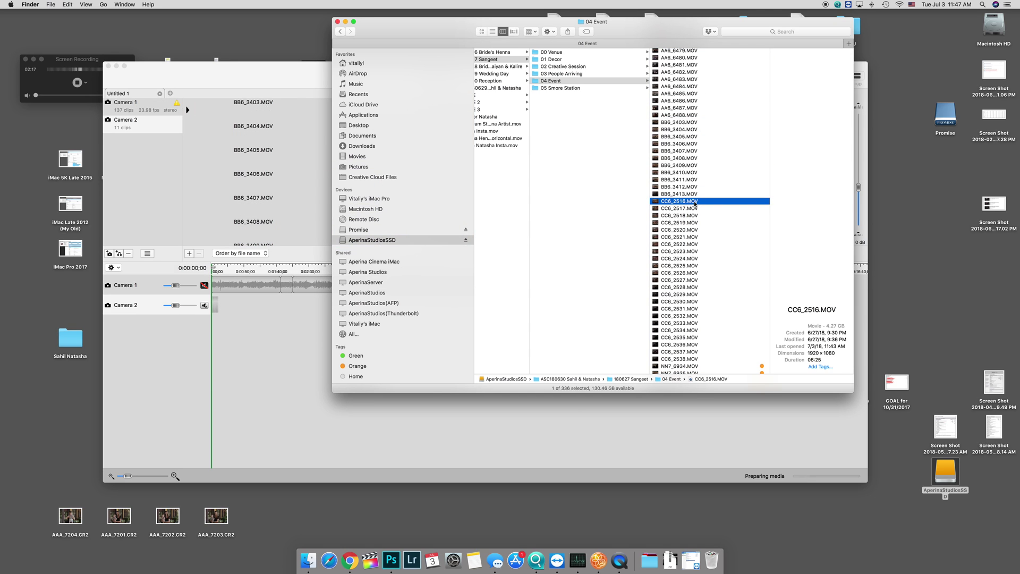
pyautogui.keyDown('shift'); pyautogui.click(679, 358); pyautogui.keyUp('shift')
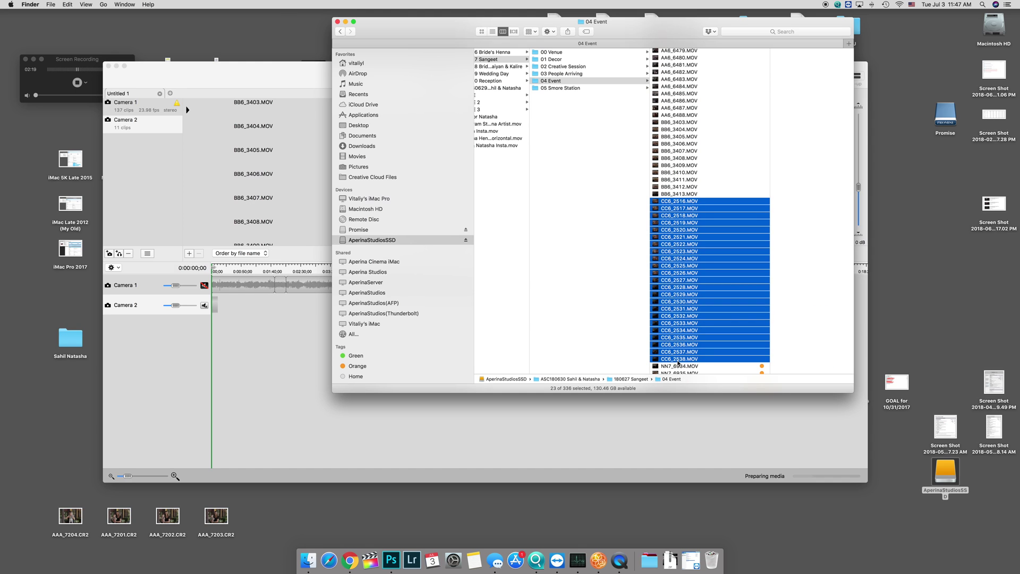
pyautogui.moveTo(678, 201); pyautogui.dragTo(163, 178)
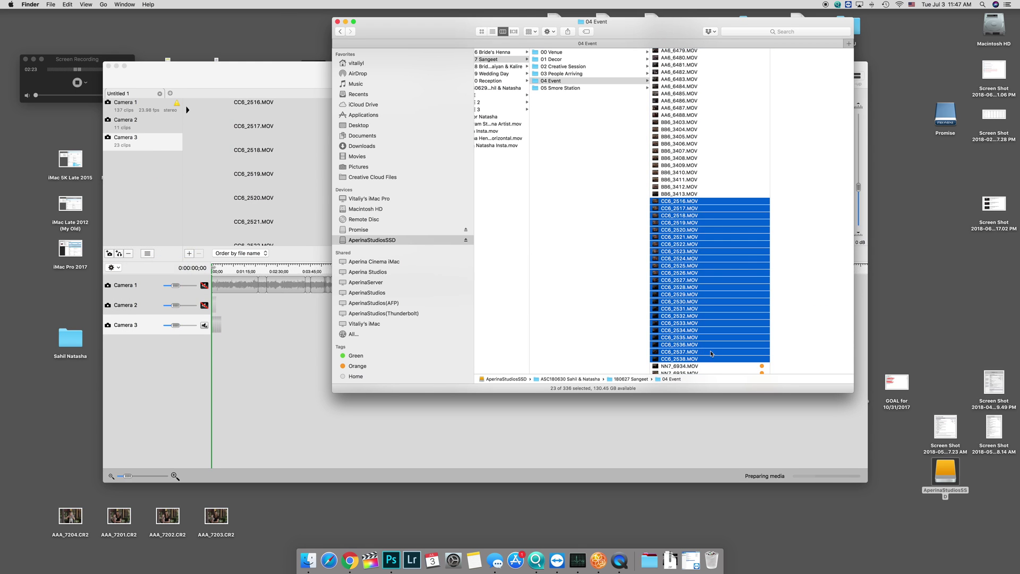
# Add the 64 NN7 clips (NN7_6940 to NN7_7009) as Camera 4
pyautogui.scroll(-10, 710, 353)
pyautogui.scroll(3, 701, 265)
pyautogui.click(675, 166)
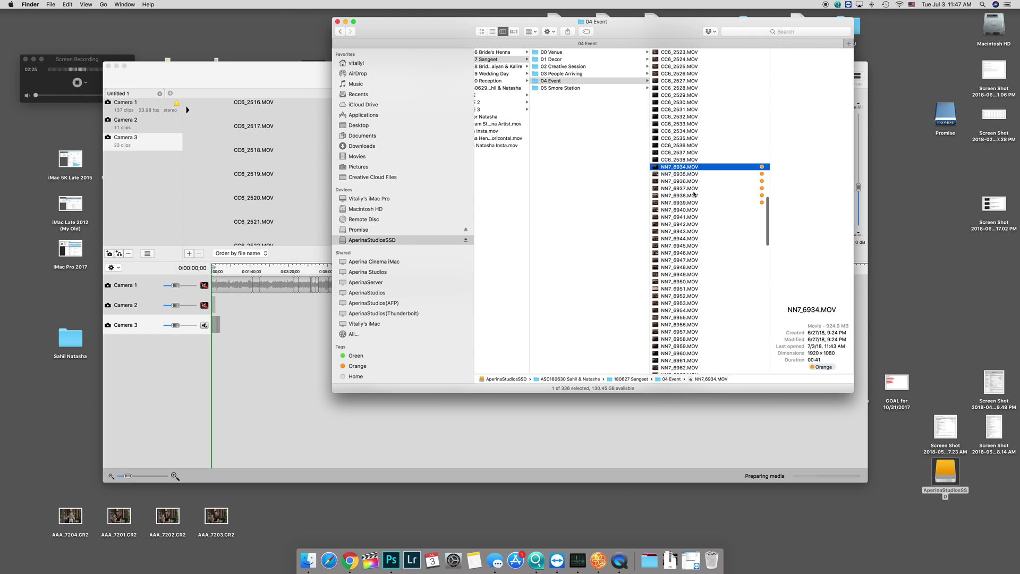
pyautogui.keyDown('shift'); pyautogui.click(689, 210); pyautogui.keyUp('shift')
pyautogui.click(688, 210)
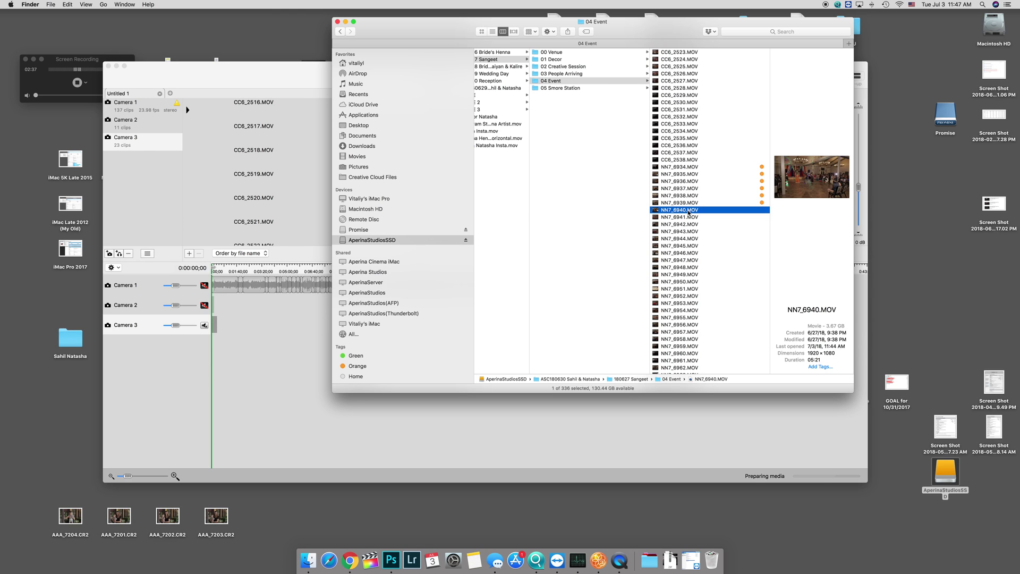
pyautogui.scroll(-10, 687, 203)
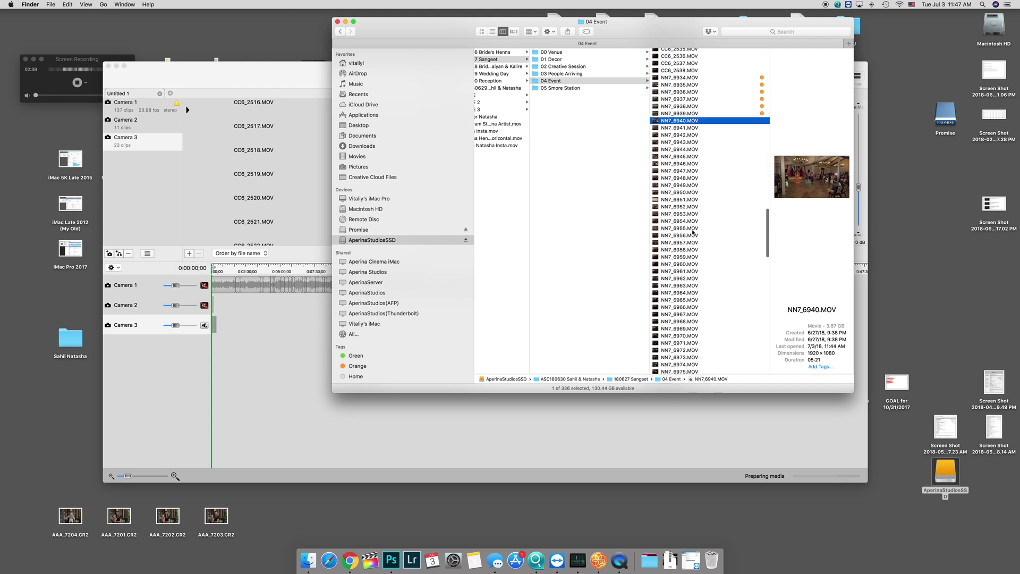
pyautogui.keyDown('shift'); pyautogui.click(680, 312); pyautogui.keyUp('shift')
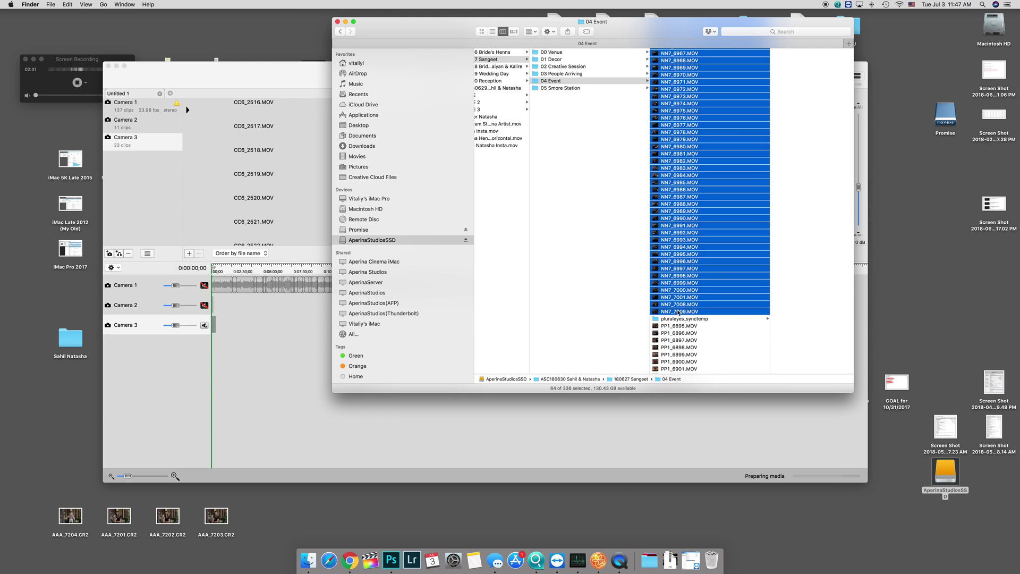
pyautogui.moveTo(679, 310); pyautogui.dragTo(149, 200)
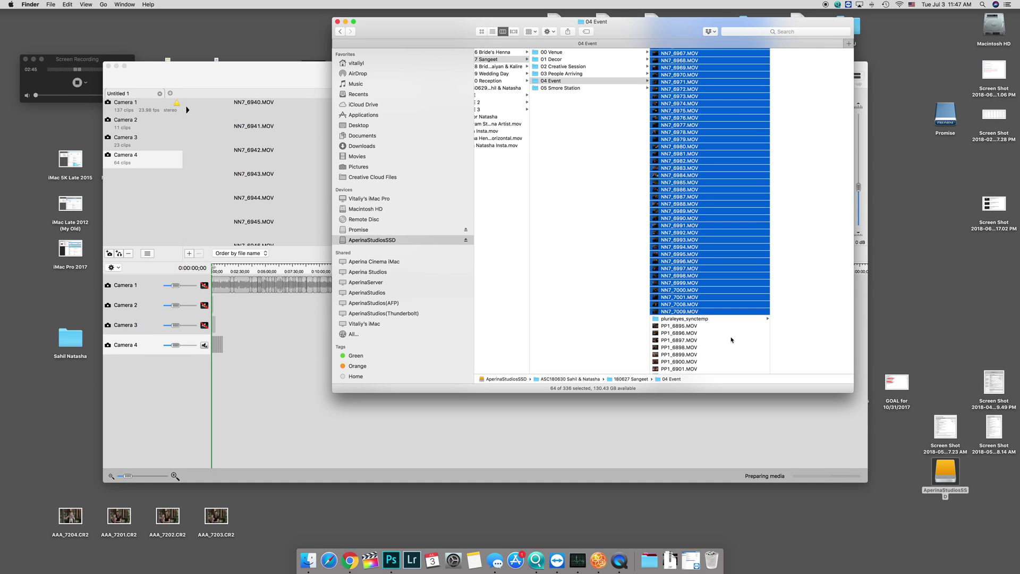
# Add the PP1 clips, starting at PP1_6895.MOV, as Camera 5
pyautogui.click(689, 326)
pyautogui.scroll(-15, 689, 351)
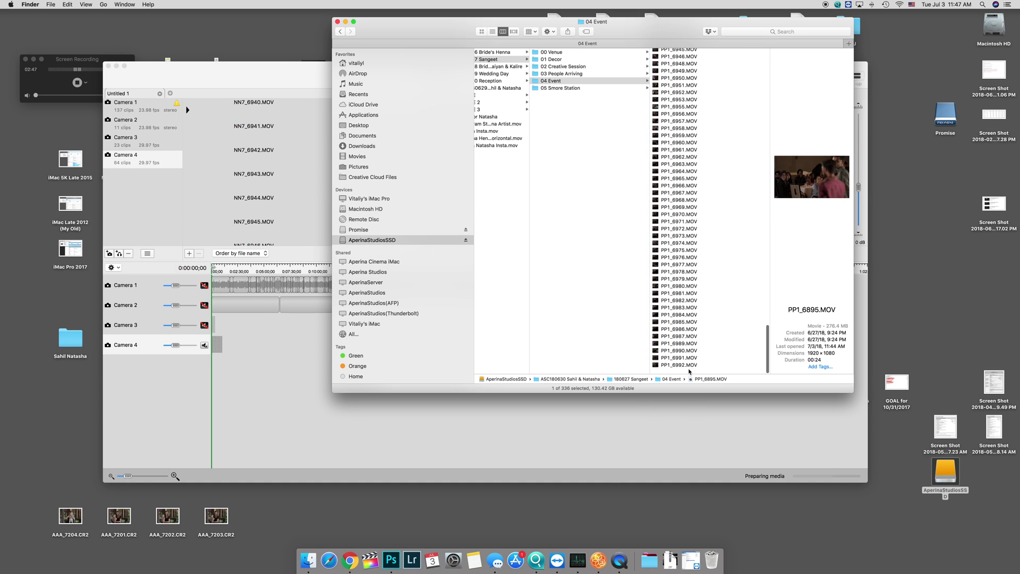
pyautogui.keyDown('shift'); pyautogui.click(689, 366); pyautogui.keyUp('shift')
pyautogui.scroll(15, 668, 161)
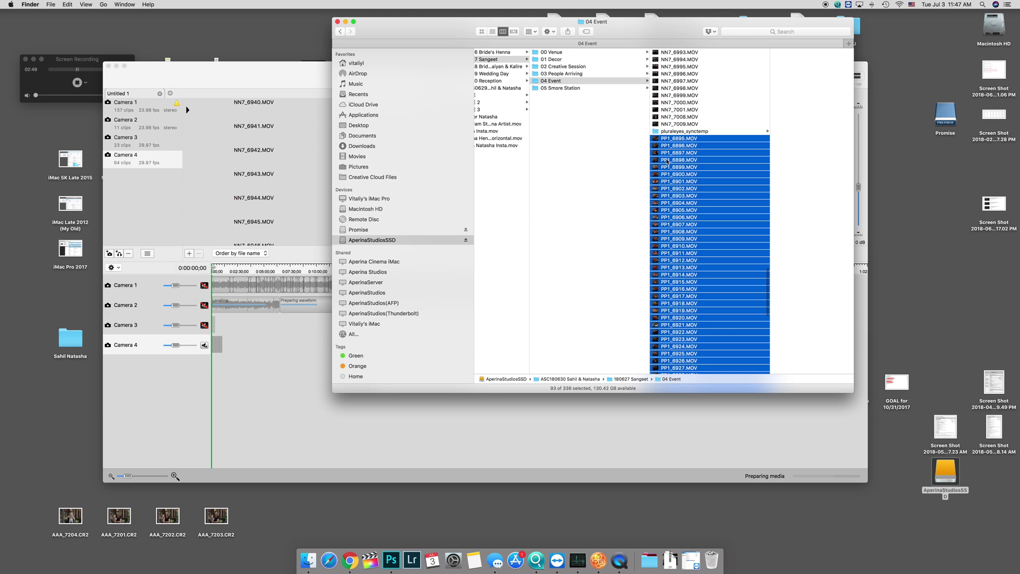
pyautogui.moveTo(667, 161); pyautogui.dragTo(141, 193)
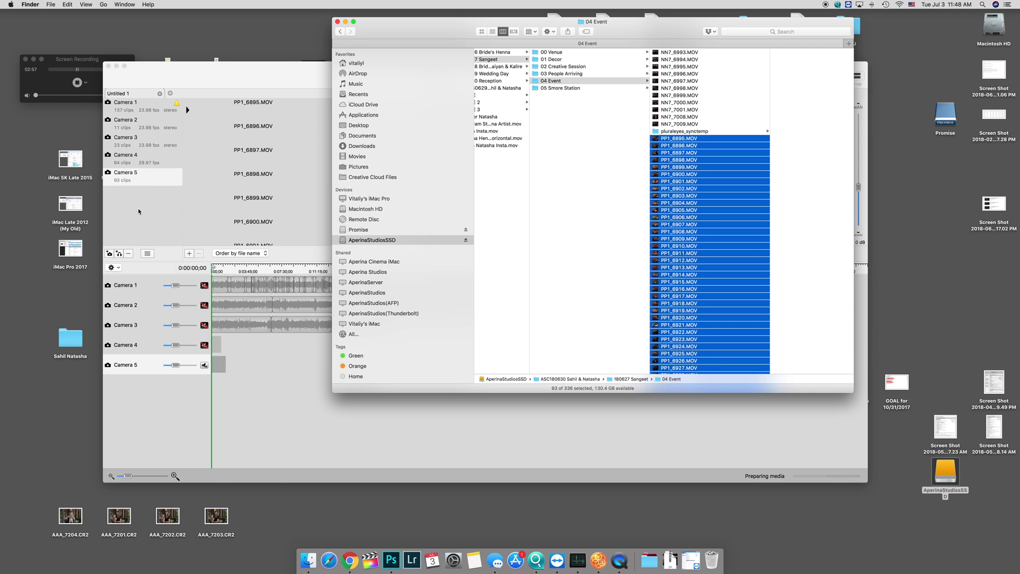
pyautogui.scroll(15, 679, 53)
# Drag the 01 Audio WAV files, including 0627_211459.WAV and ZOOM0001_Tr1.WAV, in as Audio Recorder tracks
pyautogui.click(675, 52)
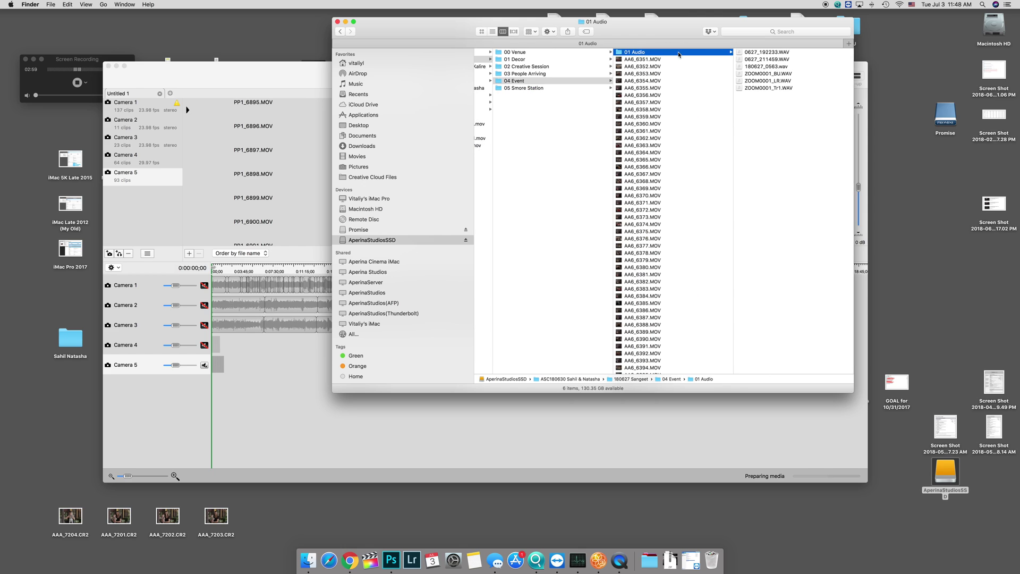
pyautogui.press('Right')
pyautogui.keyDown('shift'); pyautogui.click(691, 59); pyautogui.keyUp('shift')
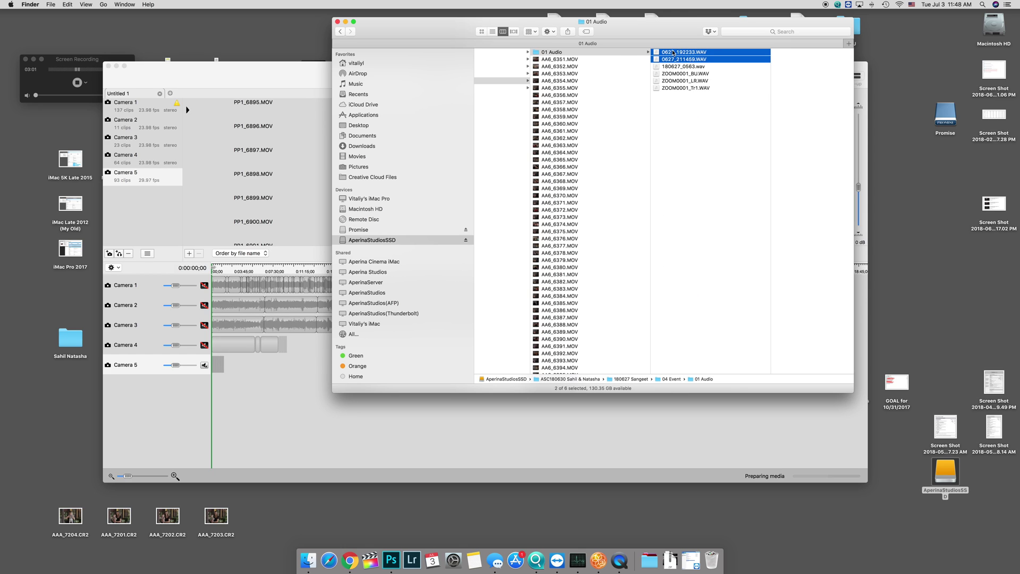
pyautogui.moveTo(690, 59); pyautogui.dragTo(140, 212)
pyautogui.moveTo(655, 55); pyautogui.dragTo(142, 209)
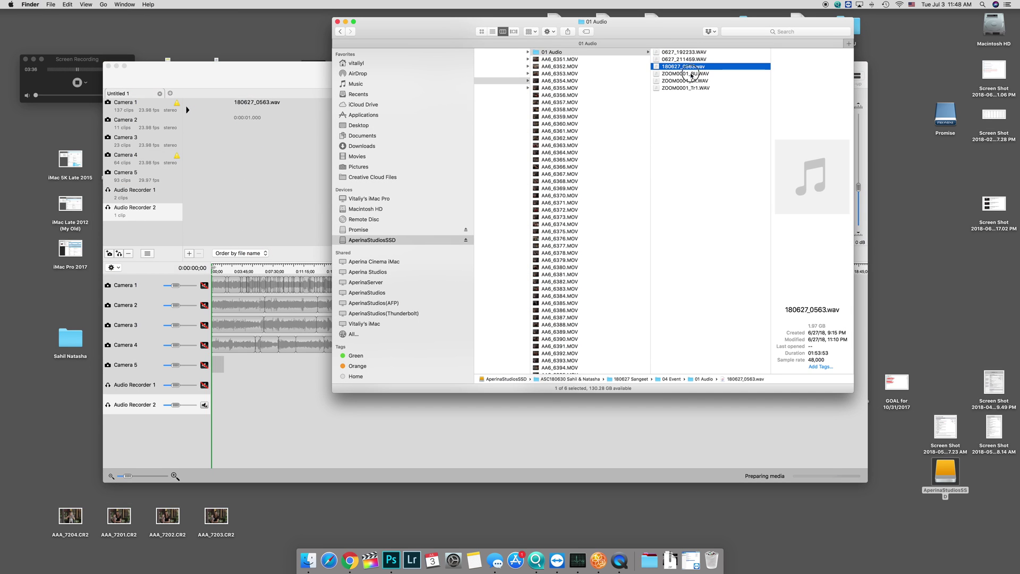
pyautogui.moveTo(685, 88); pyautogui.dragTo(151, 241)
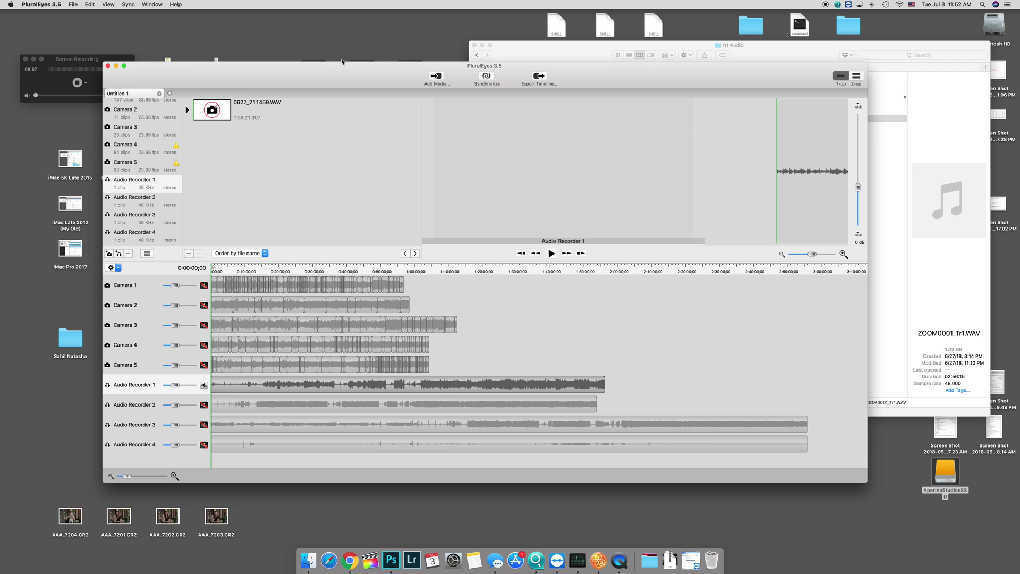
# Stop the running synchronization and turn off Correct Audio Drift in the Sync menu
pyautogui.click(485, 79)
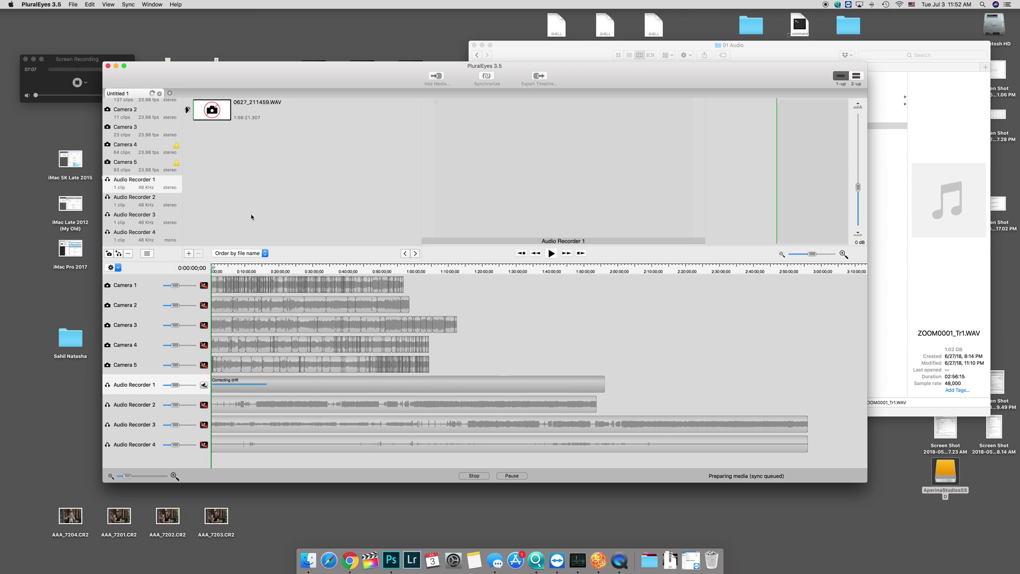
pyautogui.click(474, 475)
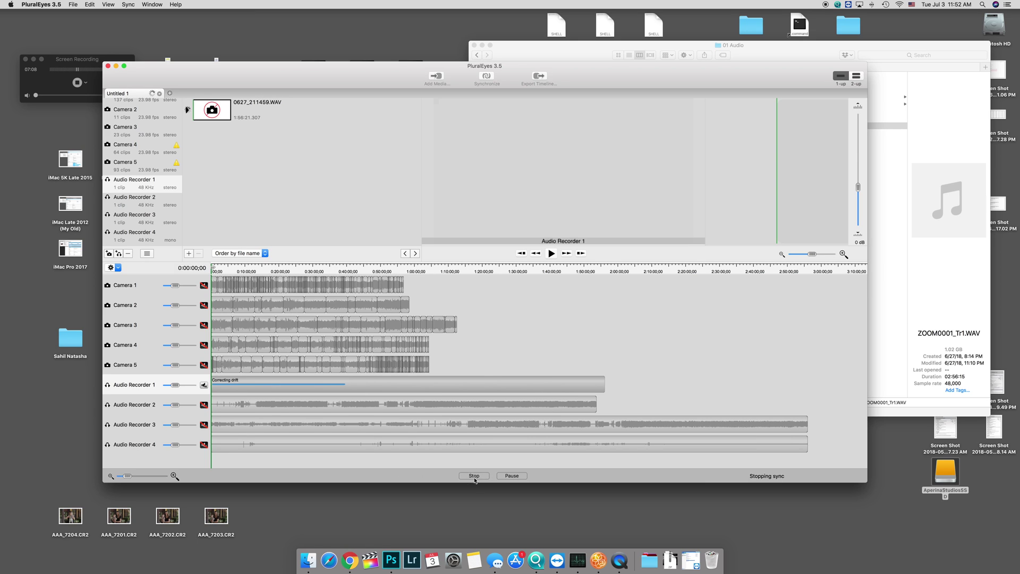
pyautogui.click(128, 4)
pyautogui.click(150, 124)
pyautogui.click(128, 5)
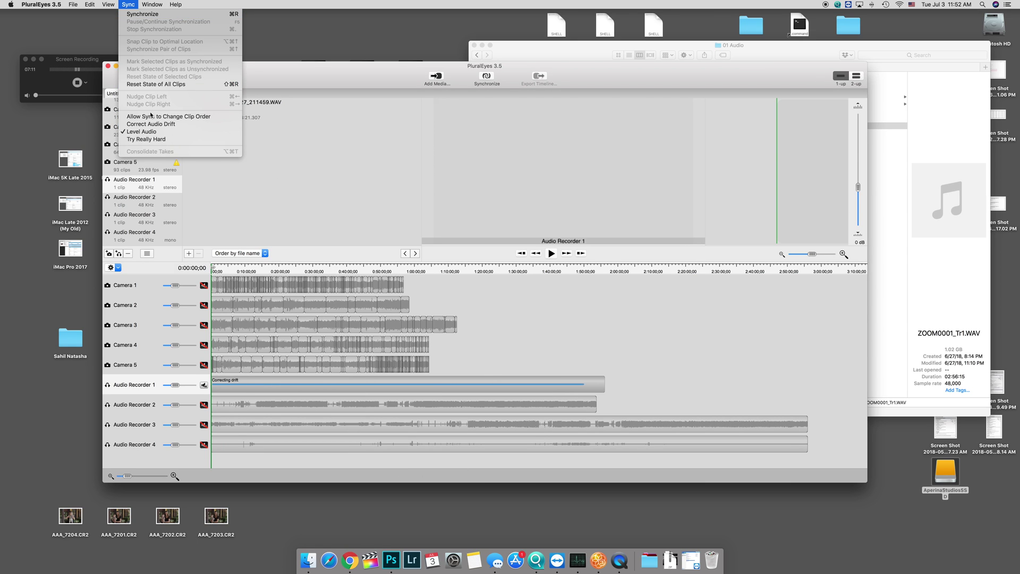
pyautogui.click(151, 139)
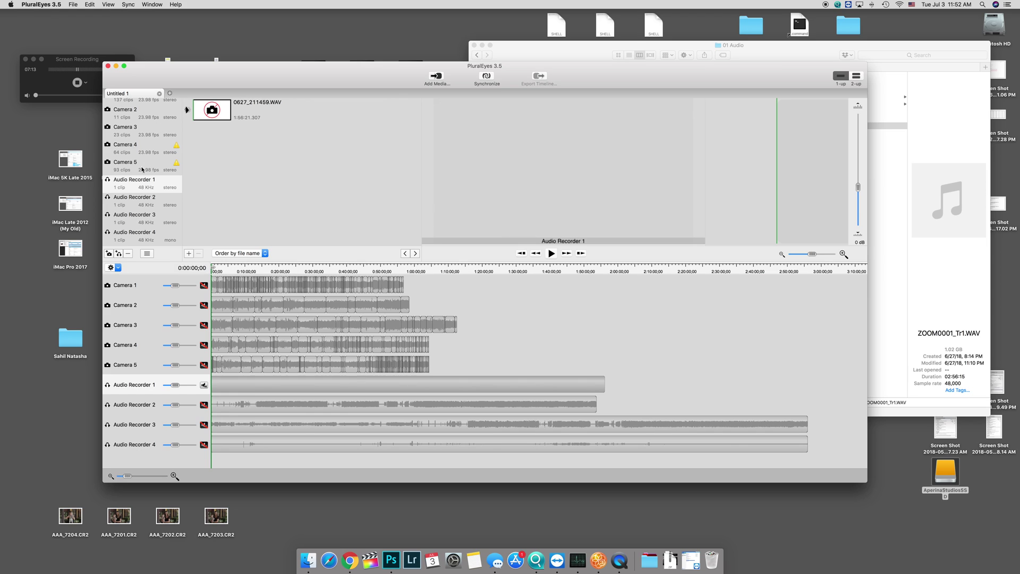
# Select Audio Recorder sources 2, 3 and 1, then the Audio Recorder 1 clip
pyautogui.click(130, 197)
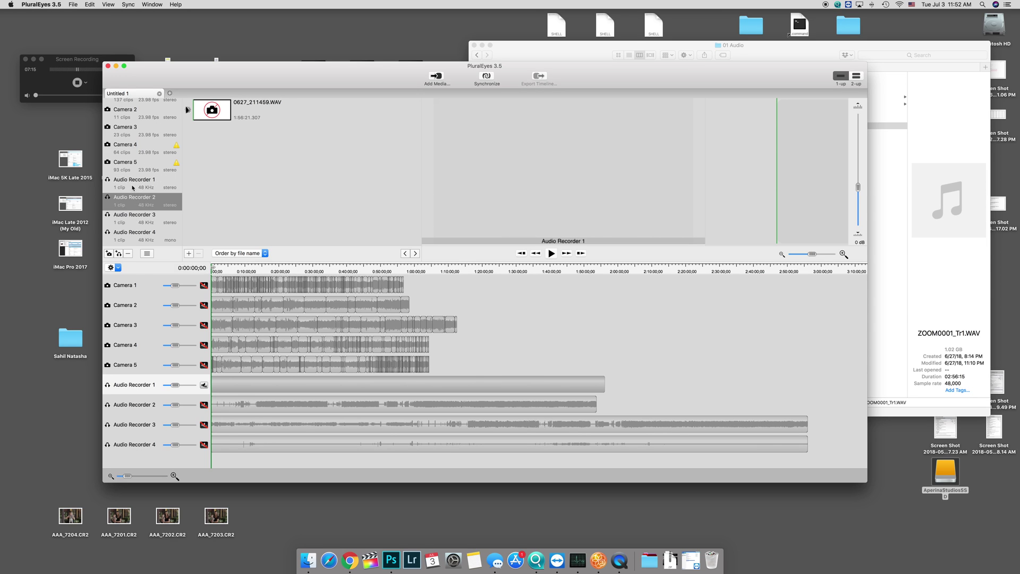
pyautogui.click(132, 217)
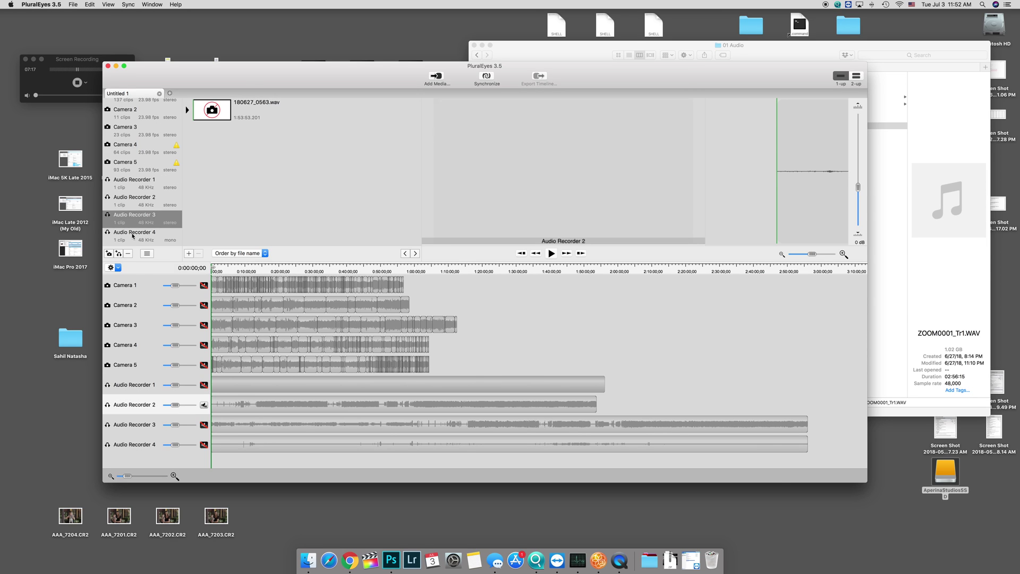
pyautogui.click(133, 183)
pyautogui.click(211, 123)
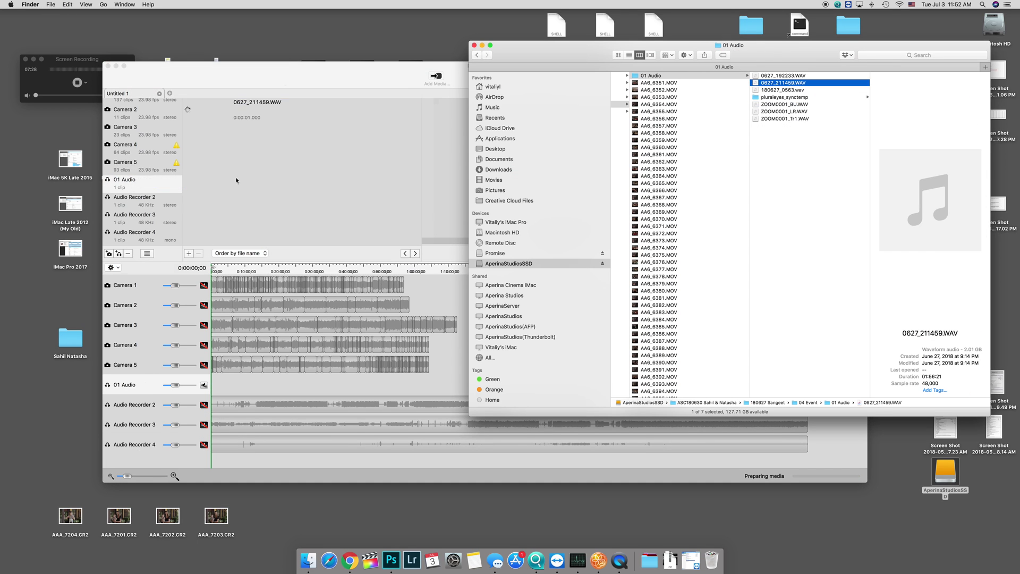
pyautogui.click(487, 77)
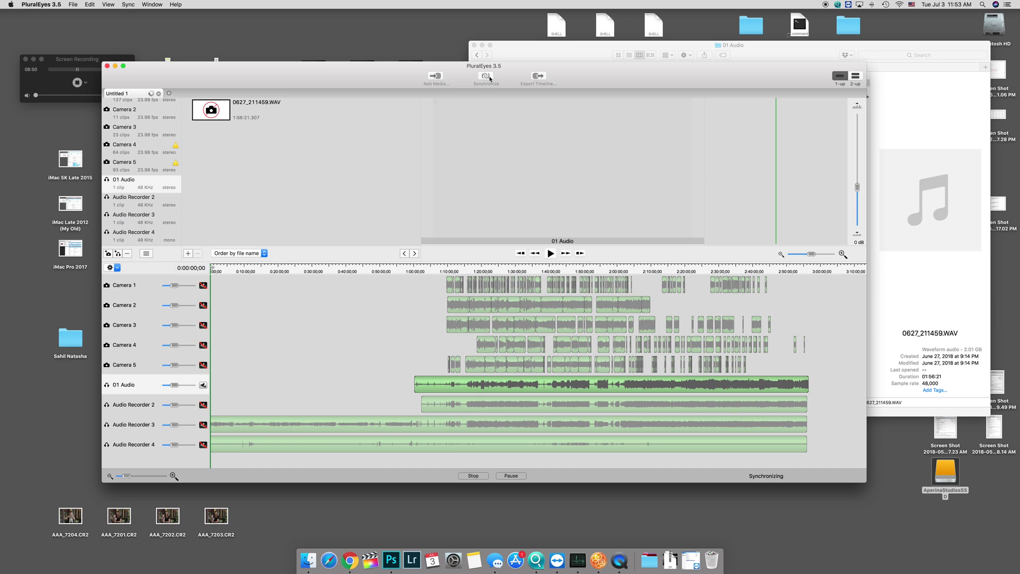
# Nudge the synchronized PluralEyes window slightly upward
pyautogui.moveTo(328, 82); pyautogui.dragTo(338, 67)
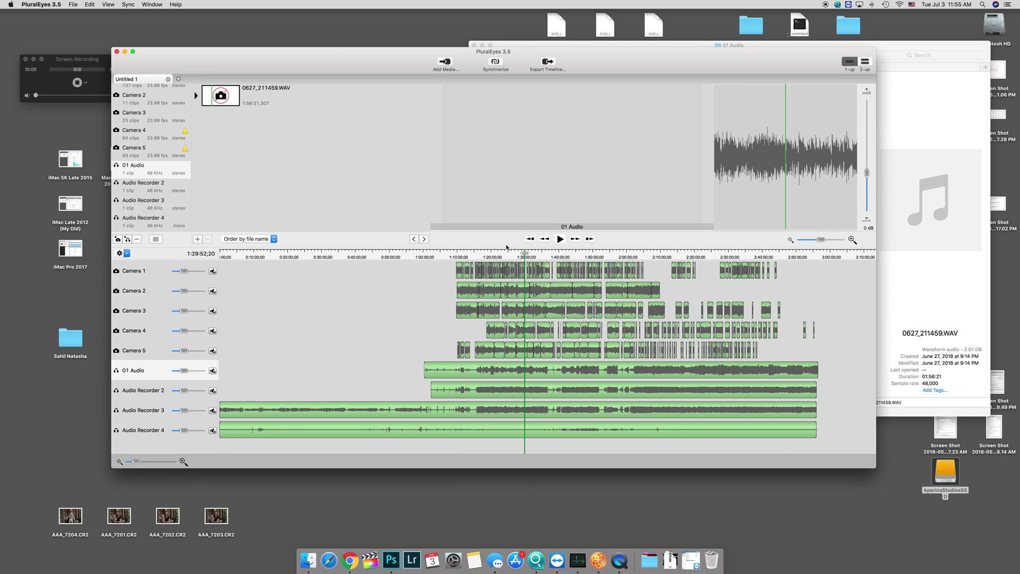
# Select Camera 1 in the media list and step down to Camera 4's NN7 clips
pyautogui.scroll(1, 149, 132)
pyautogui.click(135, 89)
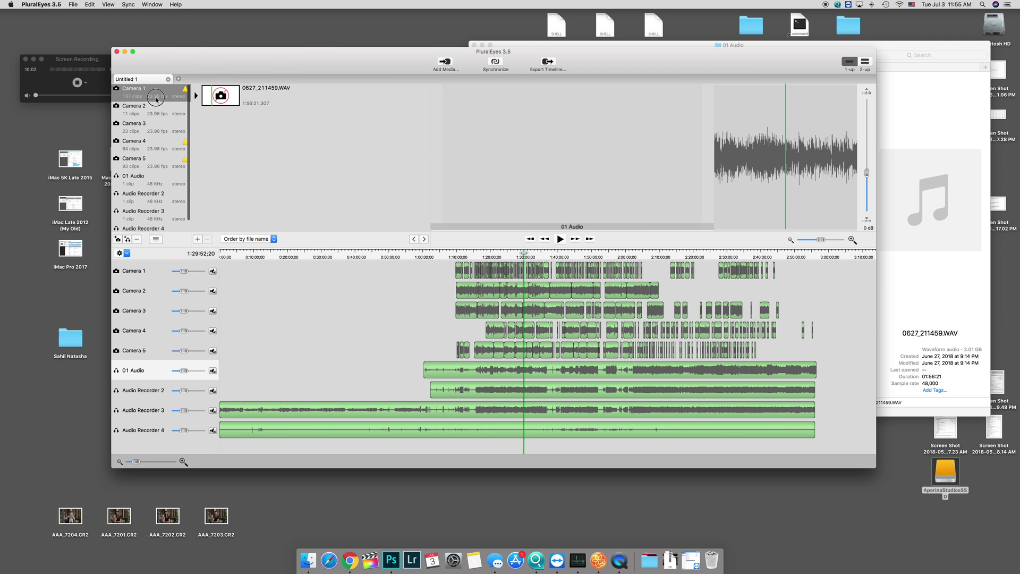
pyautogui.scroll(-2, 244, 197)
pyautogui.press('Down')
pyautogui.press('Down')
pyautogui.press('Down')
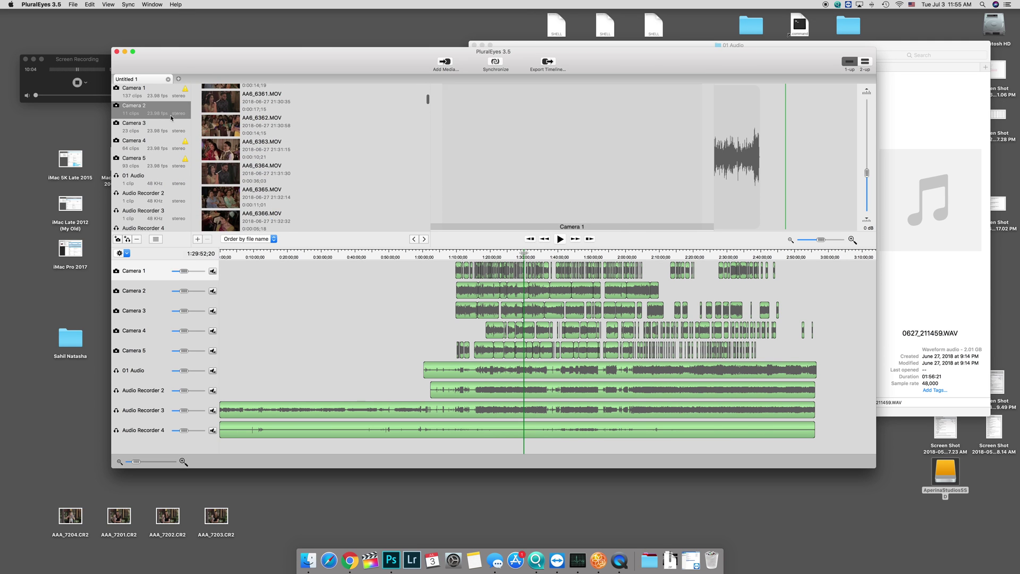
# Check the sync alignment, then save the project as 04 Sangeet in AperinaStudiosSSD's 180627 Sangeet folder
pyautogui.scroll(-15, 280, 160)
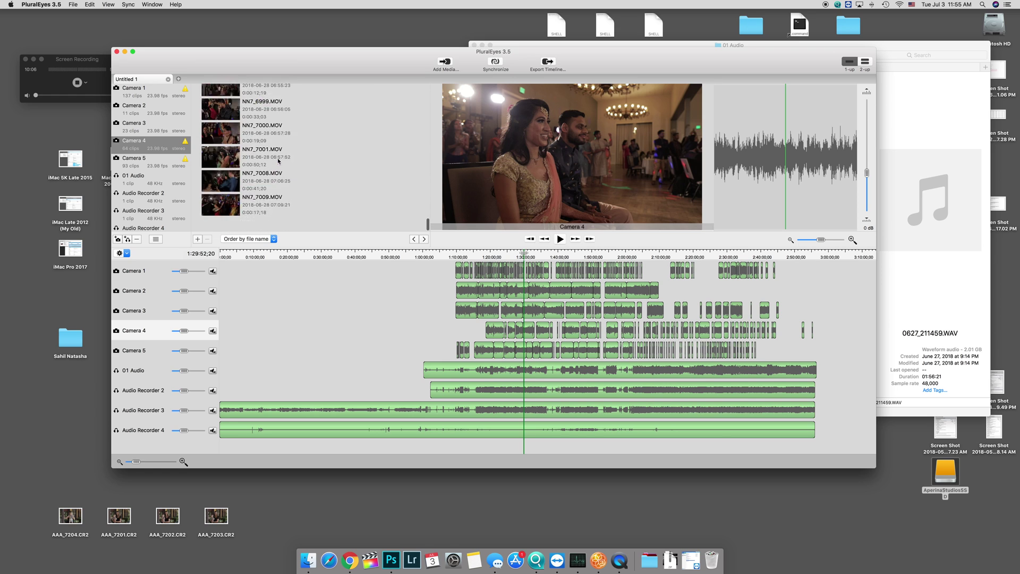
pyautogui.moveTo(528, 262); pyautogui.dragTo(477, 259)
pyautogui.press('super+s')
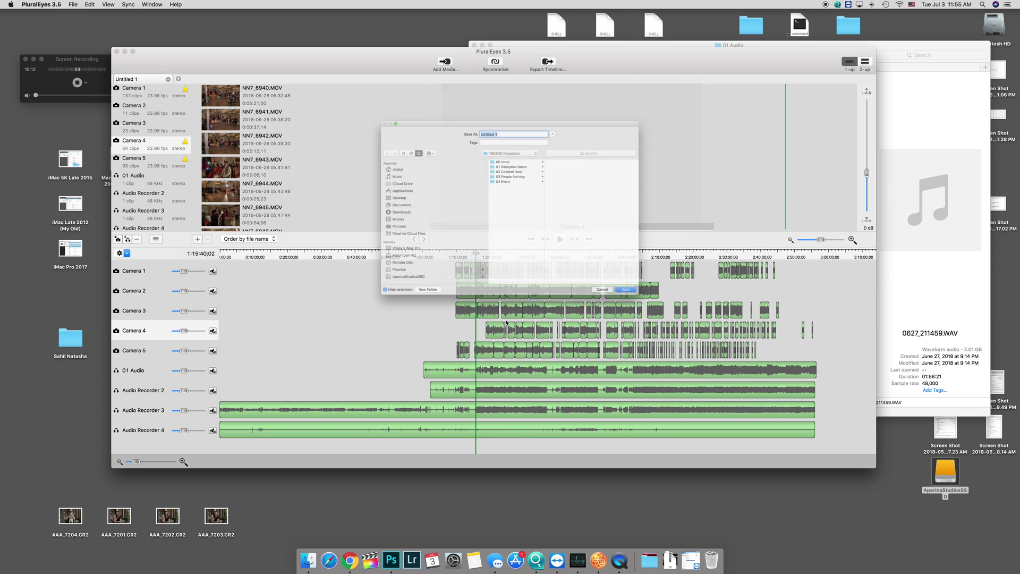
pyautogui.click(353, 298)
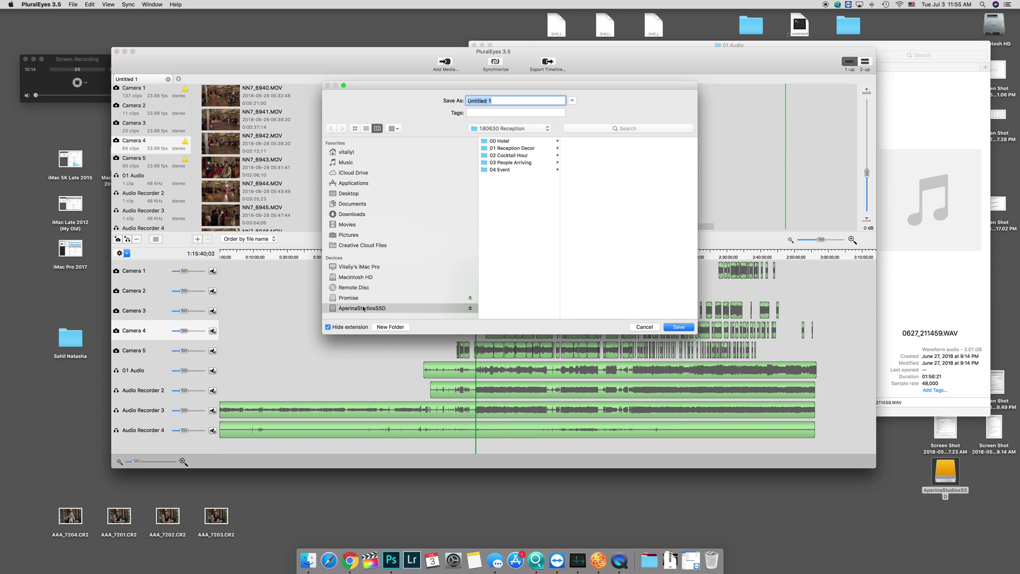
pyautogui.doubleClick(559, 178)
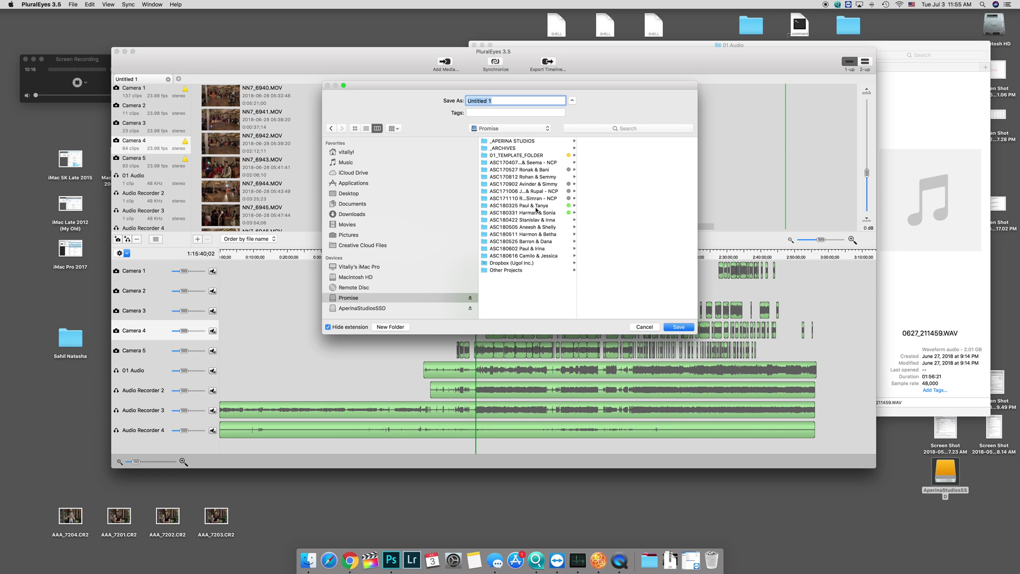
pyautogui.click(370, 308)
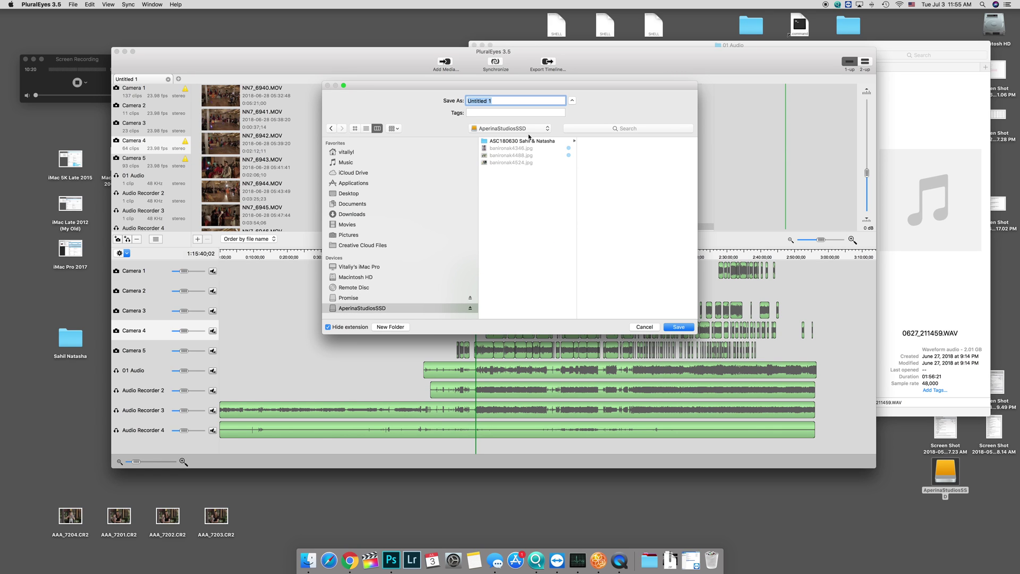
pyautogui.click(528, 141)
pyautogui.click(629, 149)
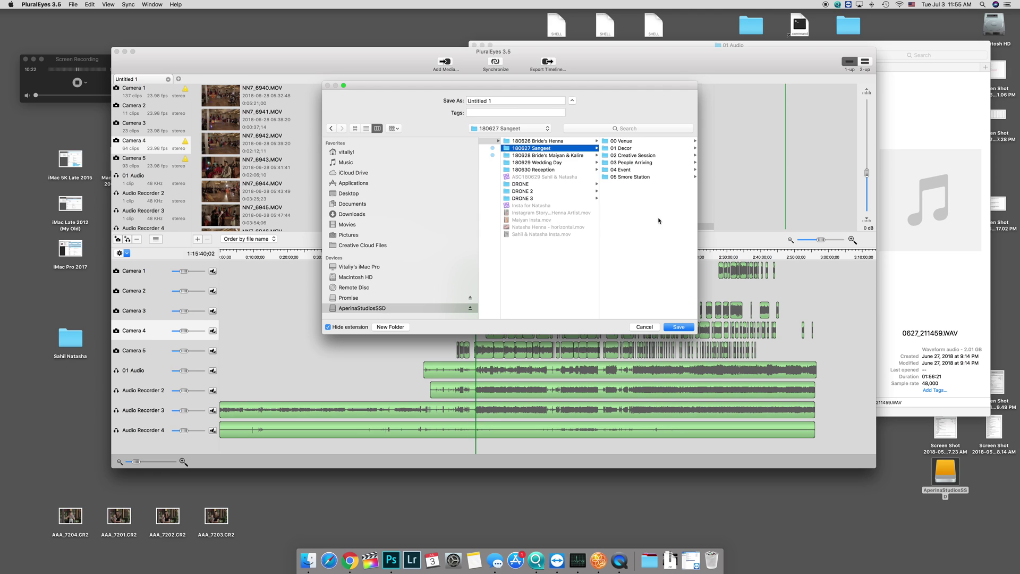
pyautogui.click(509, 99)
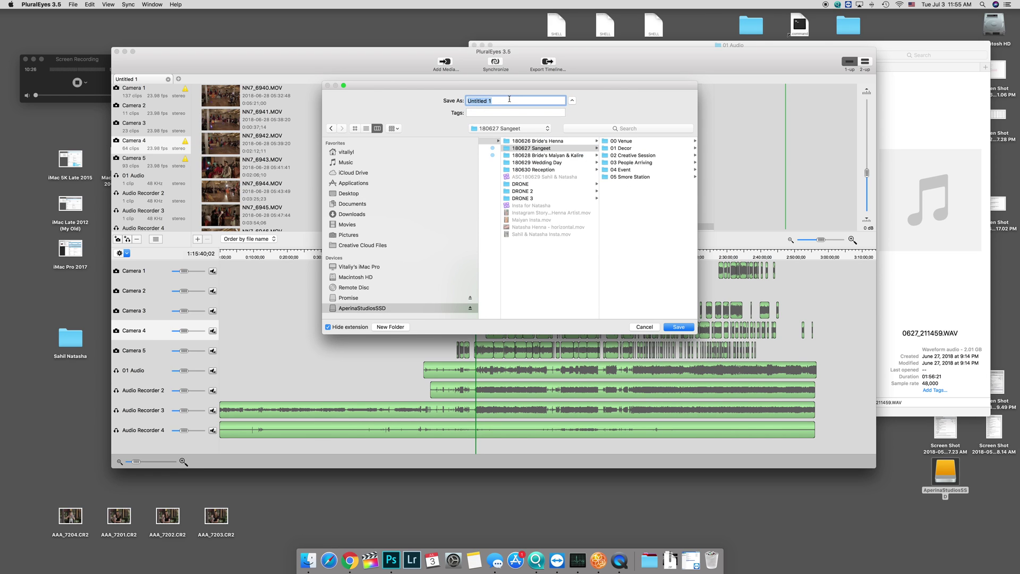
pyautogui.write('04 Sangeet')
pyautogui.press('Return')
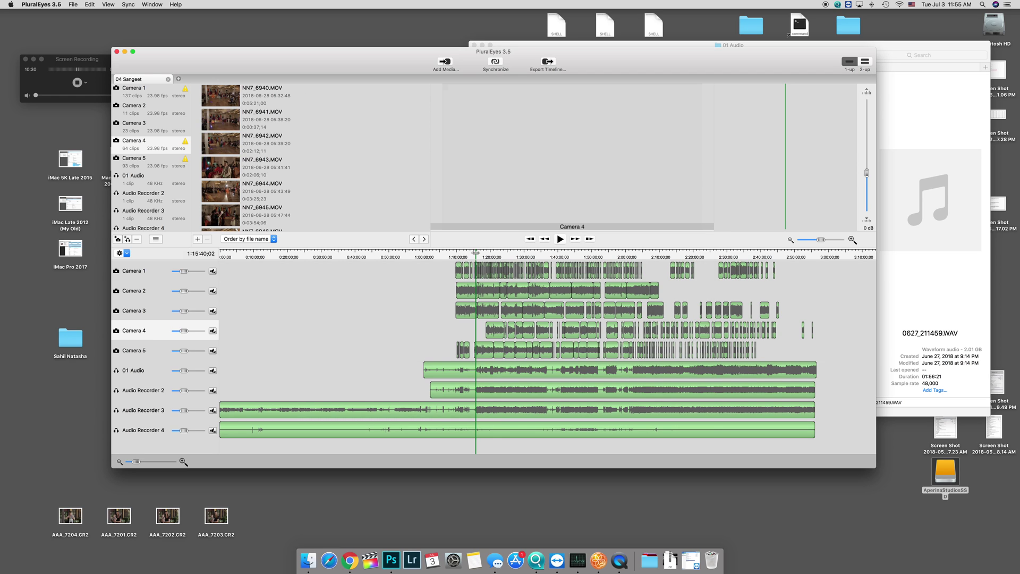
pyautogui.click(550, 62)
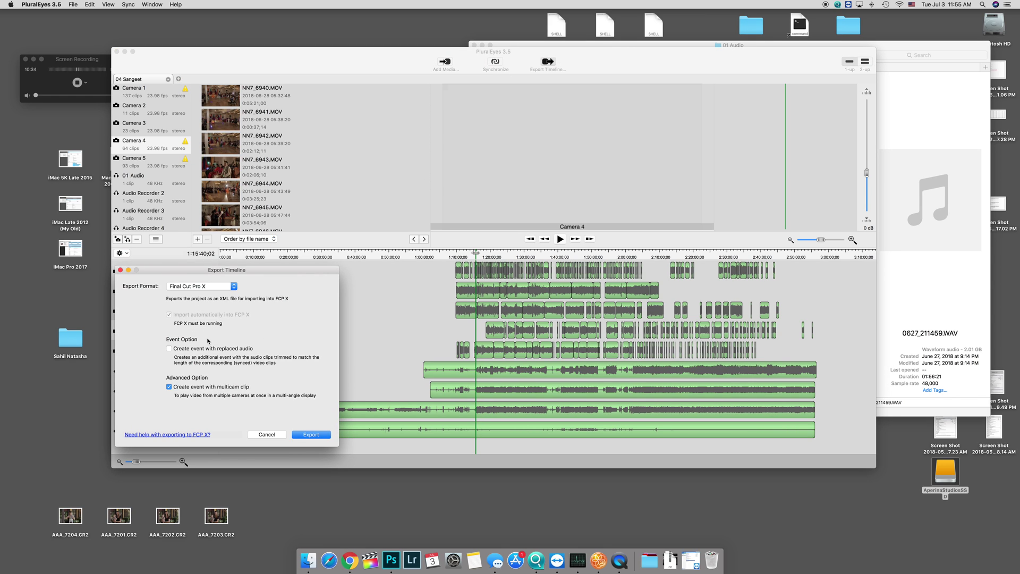
# Export 04 Sangeet_FCPX_multicam.fcpxml for Final Cut Pro X with a multicam clip event
pyautogui.click(311, 435)
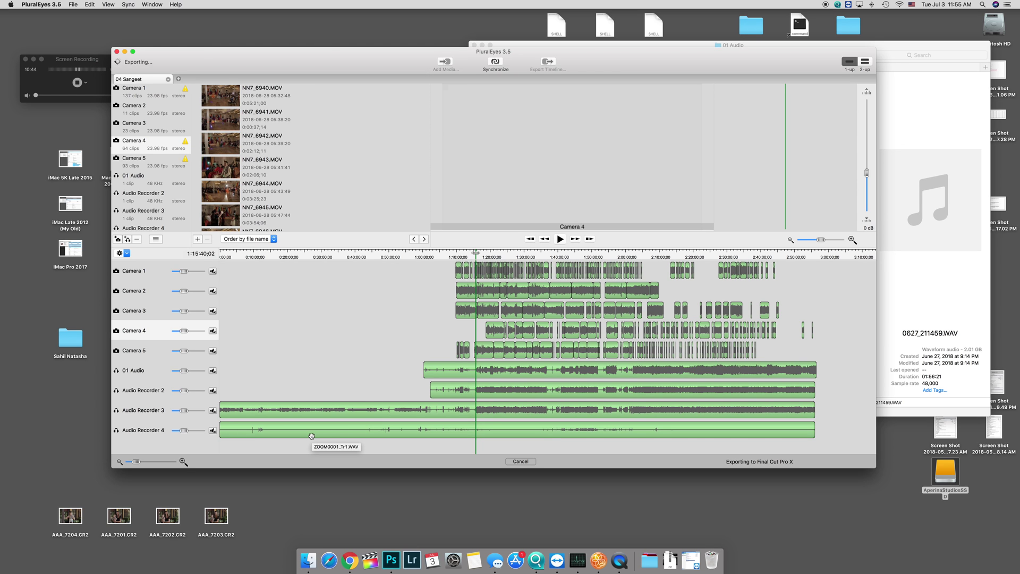
pyautogui.click(649, 560)
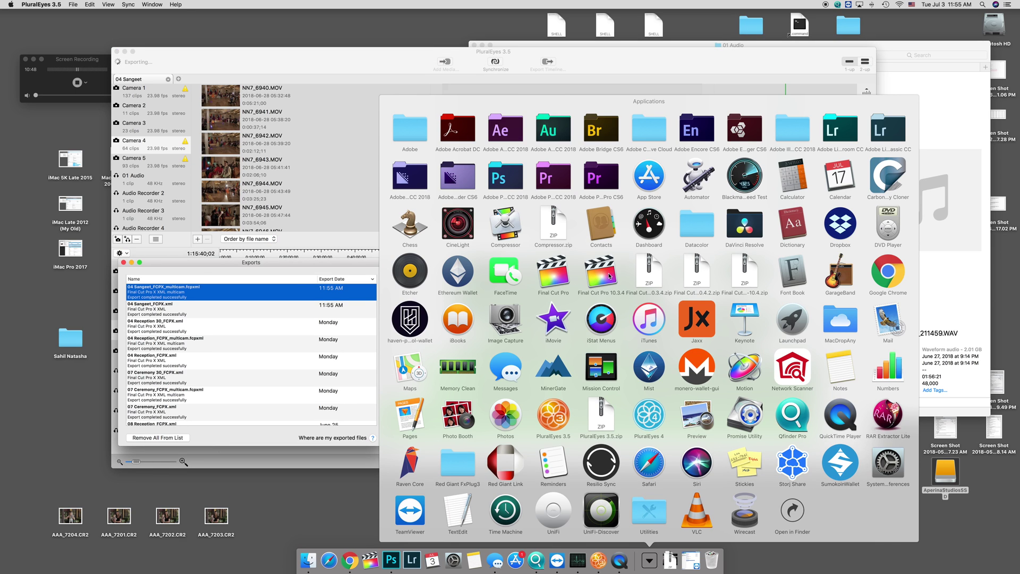
# Launch Final Cut Pro 10.3.4, select the library and choose File > Import > XML
pyautogui.click(609, 276)
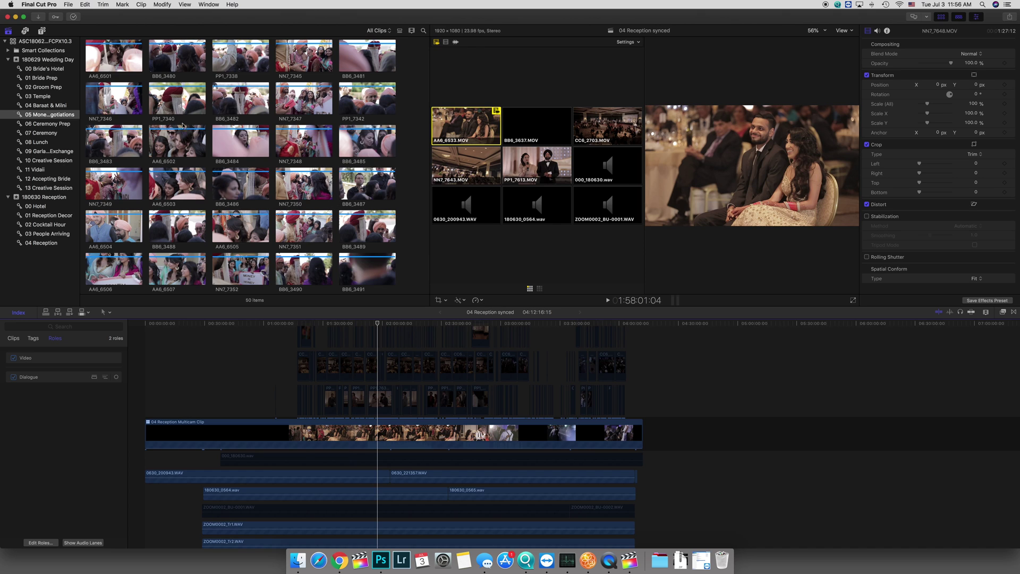
pyautogui.click(42, 41)
pyautogui.click(68, 4)
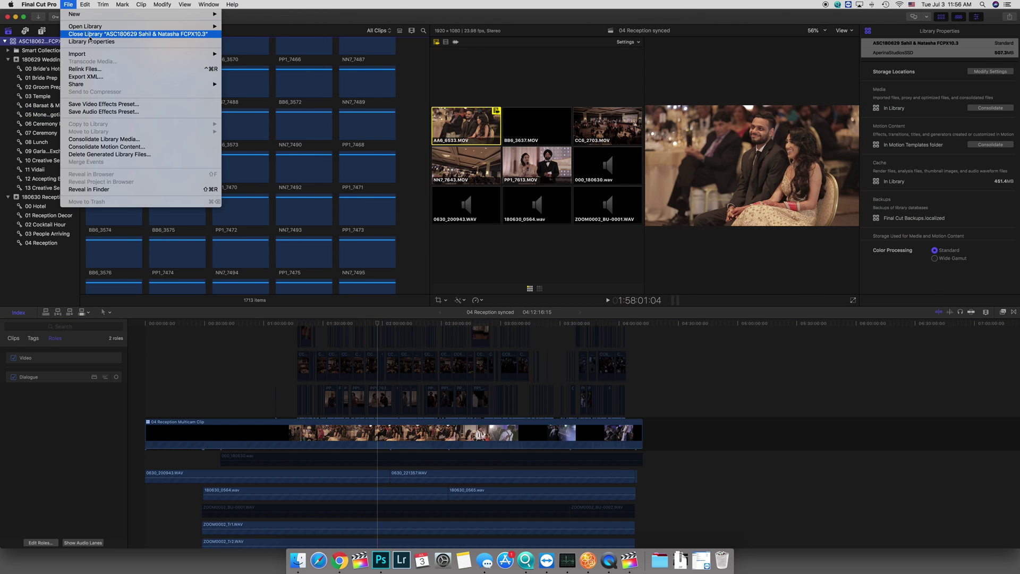
pyautogui.moveTo(131, 55)
pyautogui.click(240, 54)
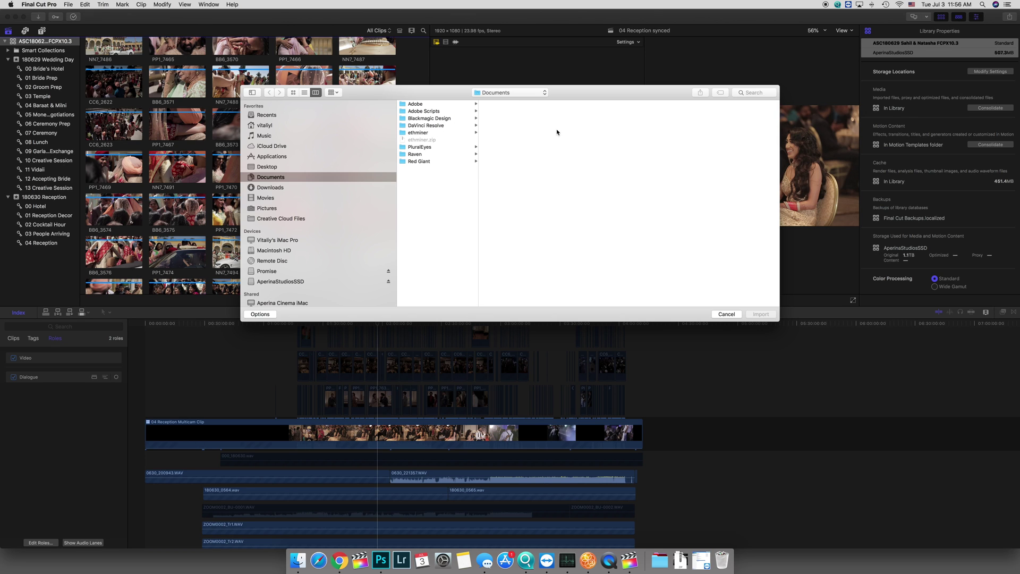
# Import both 04 Sangeet fcpxml files from AperinaStudiosSSD > 180627 Sangeet > 04 Sangeet
pyautogui.click(288, 282)
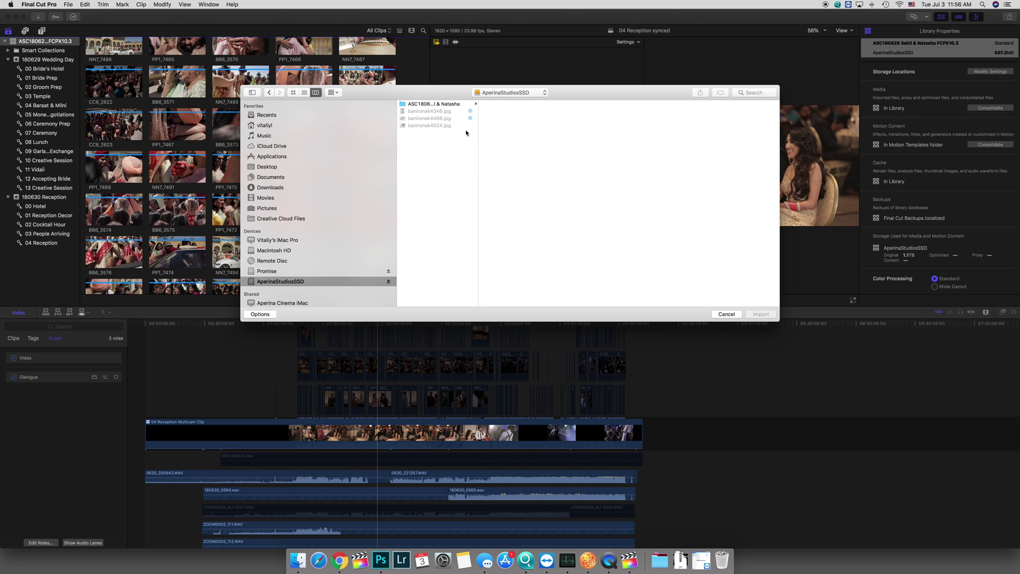
pyautogui.click(453, 104)
pyautogui.click(537, 111)
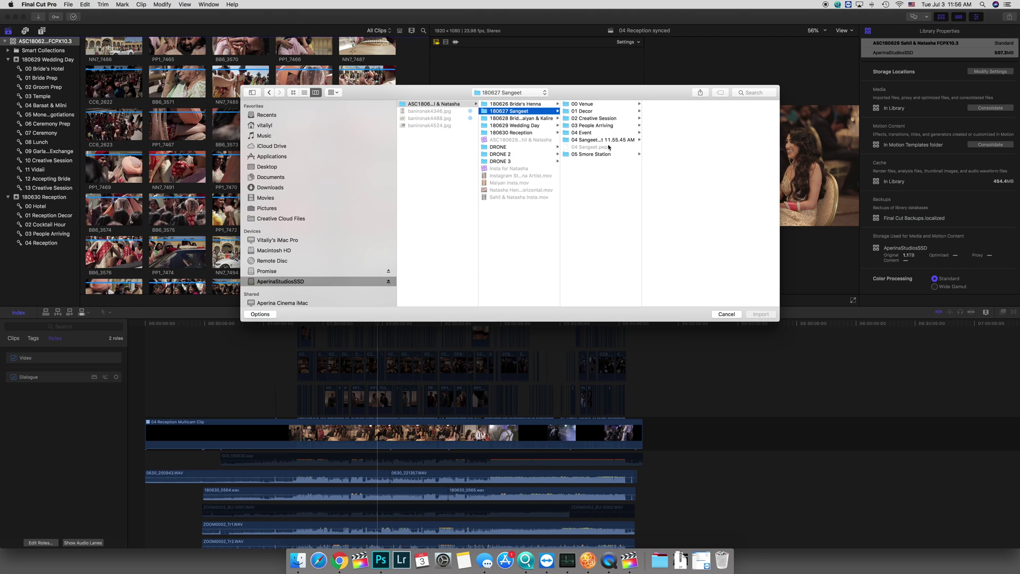
pyautogui.click(603, 139)
pyautogui.click(688, 104)
pyautogui.keyDown('shift'); pyautogui.click(691, 114); pyautogui.keyUp('shift')
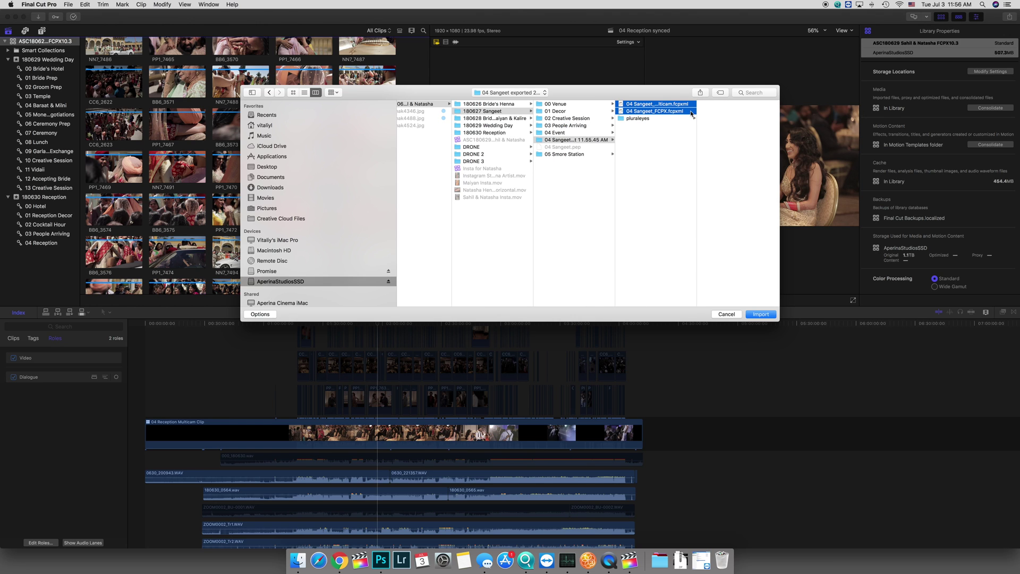
pyautogui.press('Return')
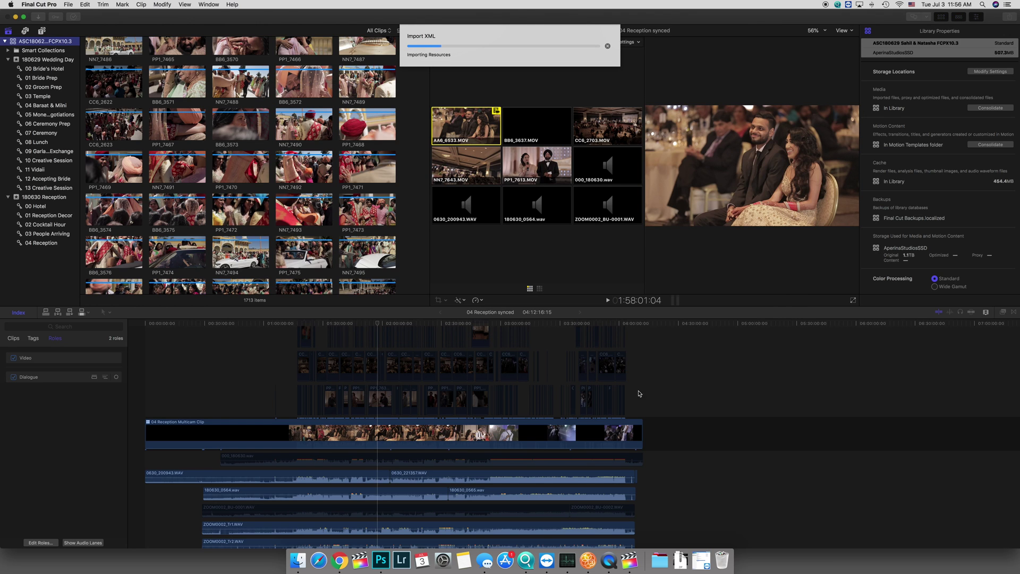
pyautogui.click(588, 560)
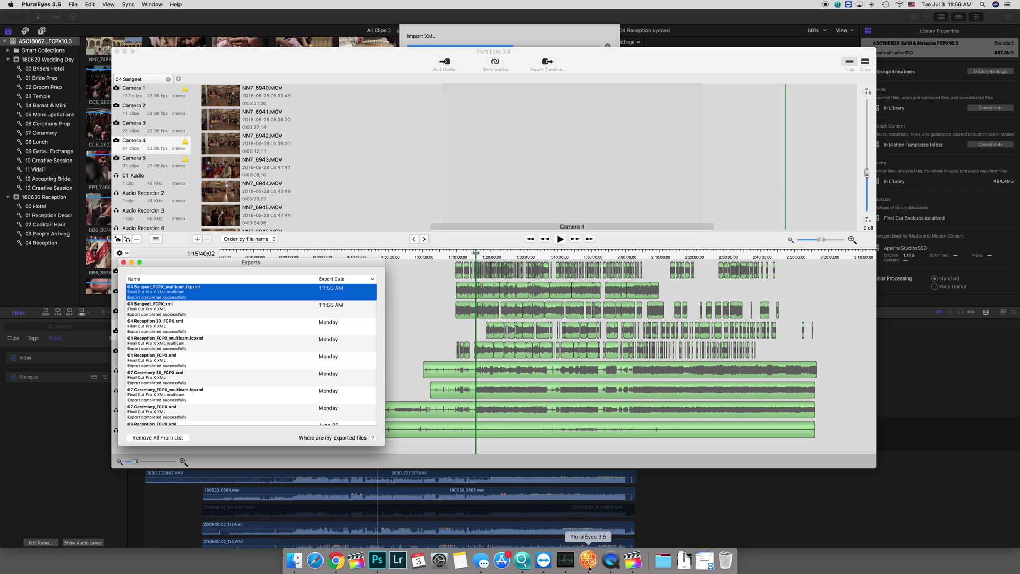
# Close the exports list, create the Untitled 2 tab, and select the Audio Recorder 3 track
pyautogui.click(180, 78)
pyautogui.click(130, 79)
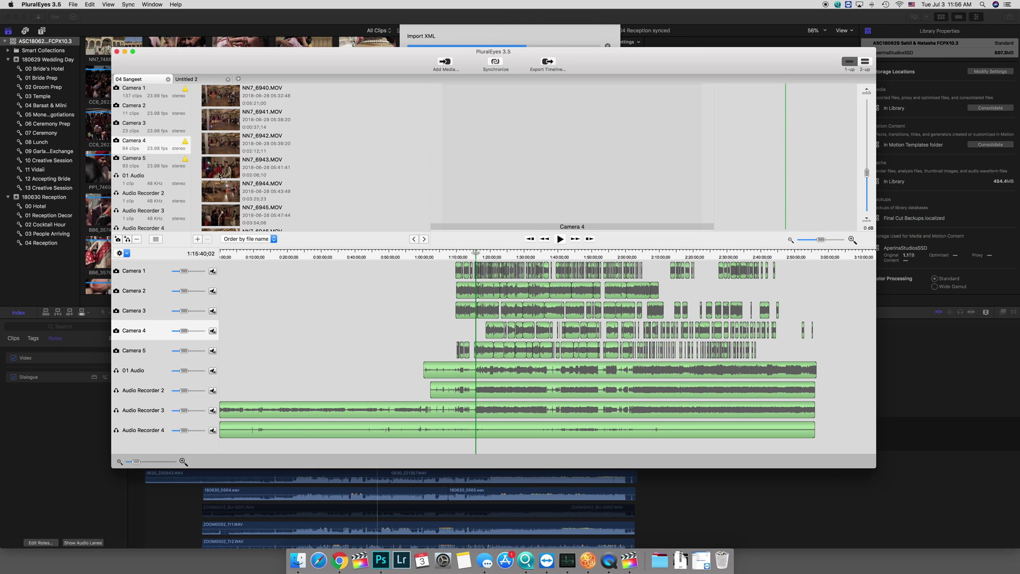
pyautogui.click(288, 254)
pyautogui.click(154, 409)
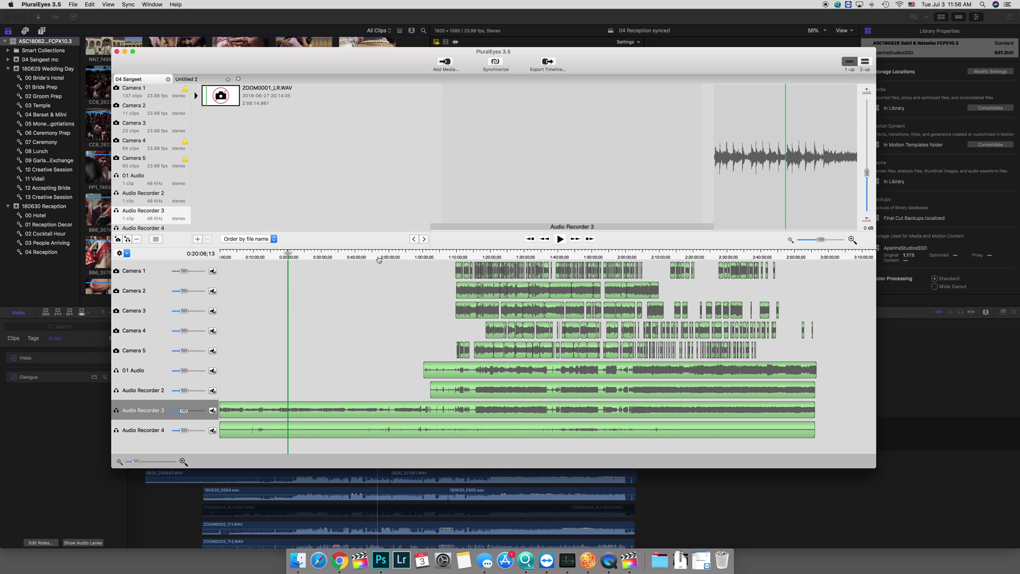
# Scrub through the synced recordings, zoom the timeline fully in, and return playback to the start
pyautogui.moveTo(379, 259); pyautogui.dragTo(485, 259)
pyautogui.click(628, 559)
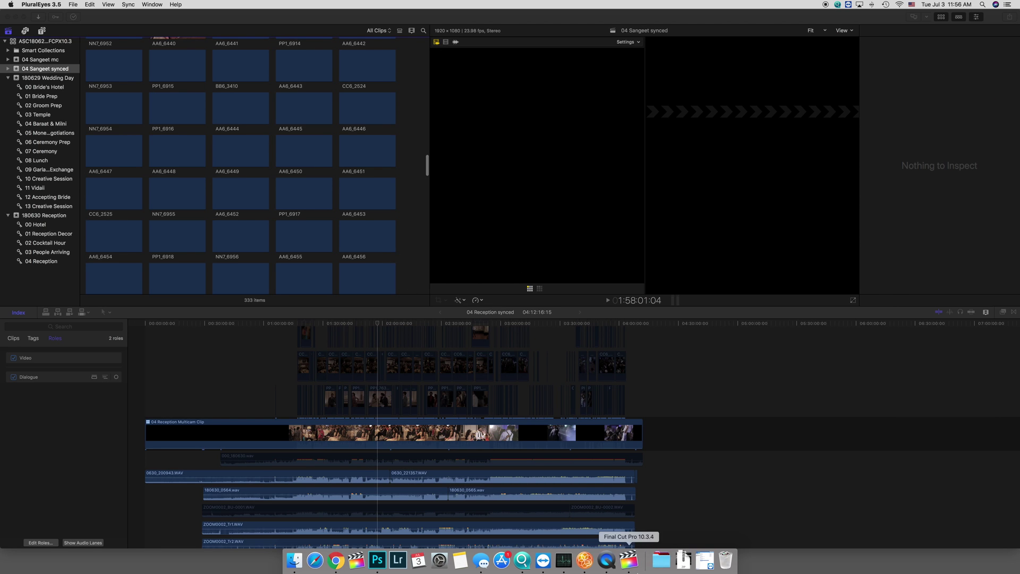
pyautogui.click(584, 559)
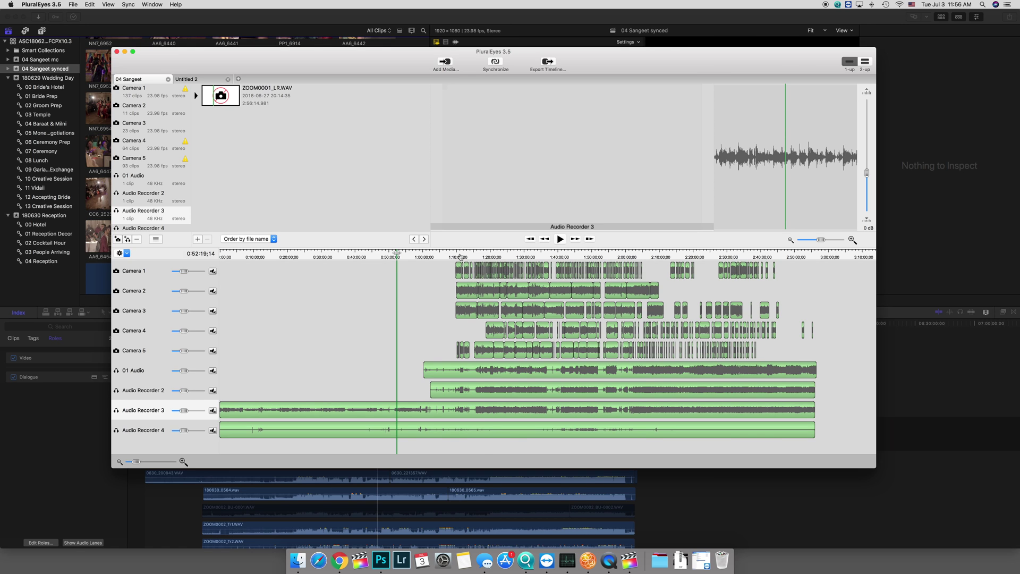
pyautogui.moveTo(460, 257)
pyautogui.mouseDown()
pyautogui.moveTo(523, 258)
pyautogui.moveTo(466, 259)
pyautogui.mouseUp()
pyautogui.click(230, 256)
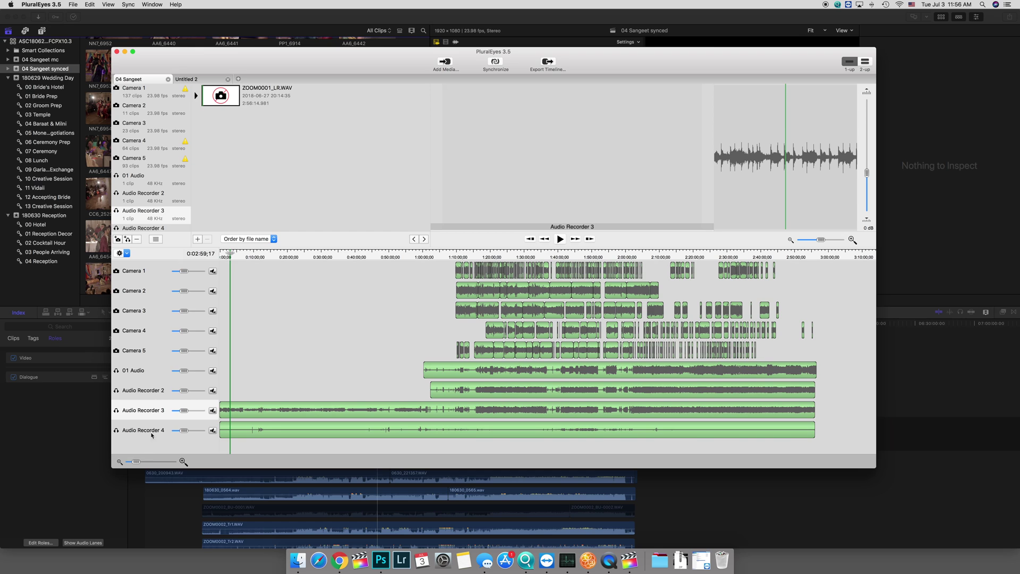
pyautogui.click(175, 462)
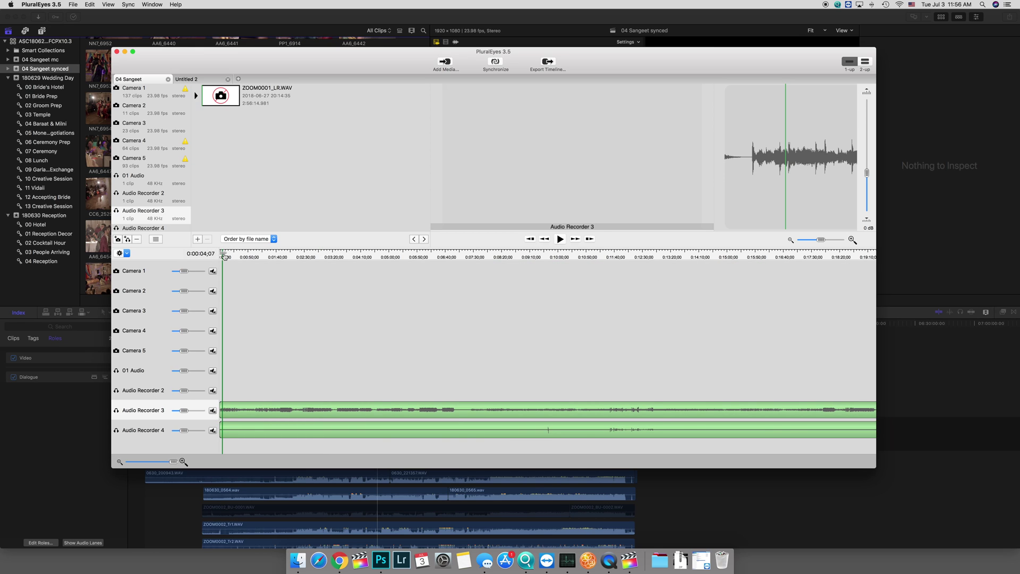
pyautogui.click(223, 256)
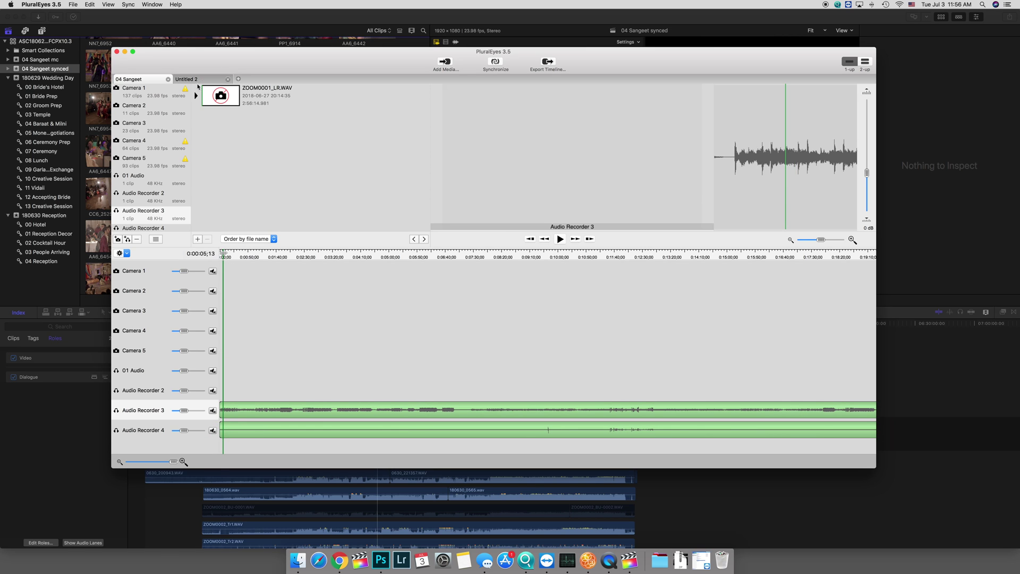
# Add ZOOM0001_LR.WAV from Finder to the Untitled 2 project
pyautogui.click(201, 80)
pyautogui.click(297, 559)
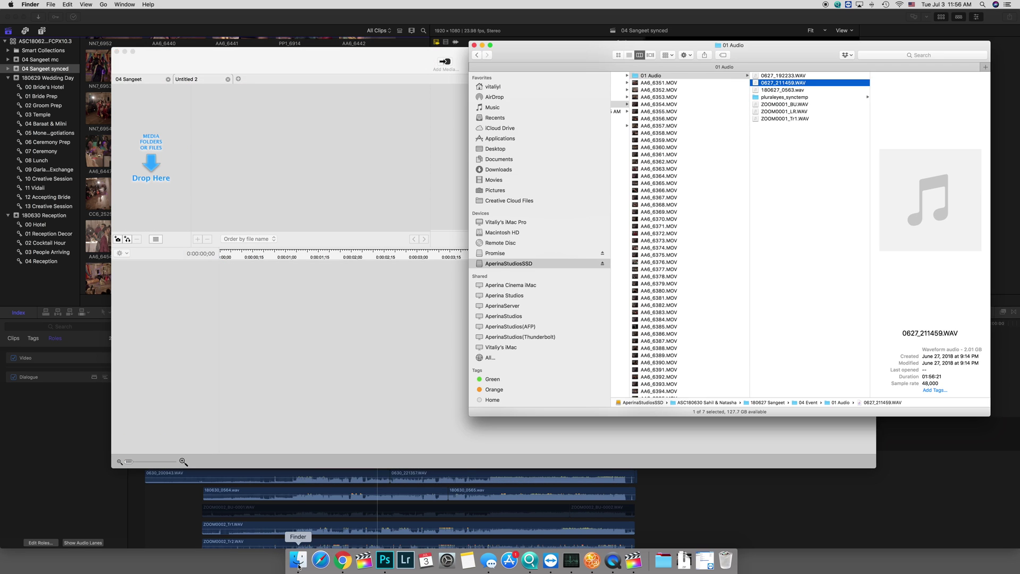
pyautogui.click(785, 104)
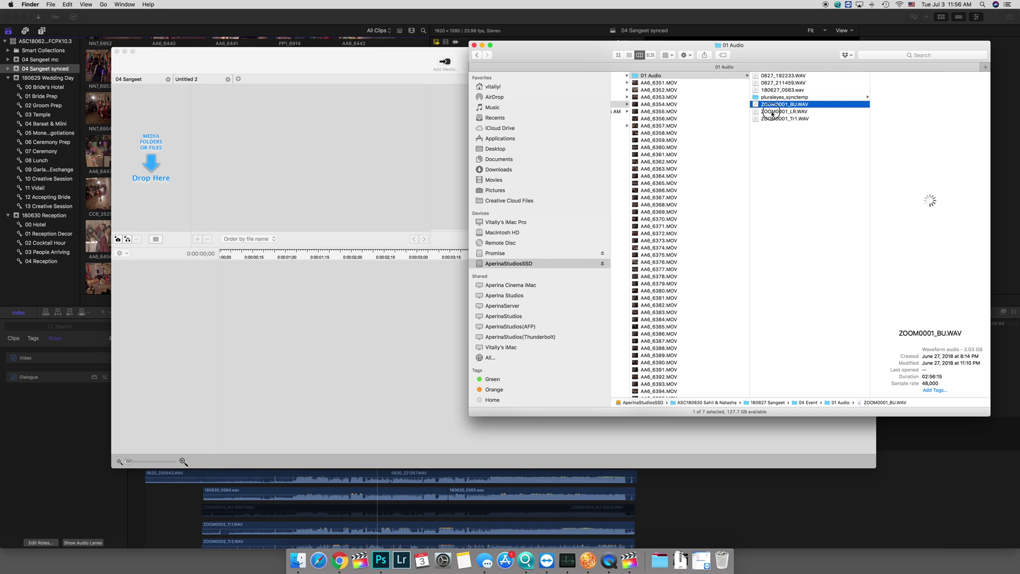
pyautogui.click(760, 111)
pyautogui.moveTo(760, 117); pyautogui.dragTo(157, 133)
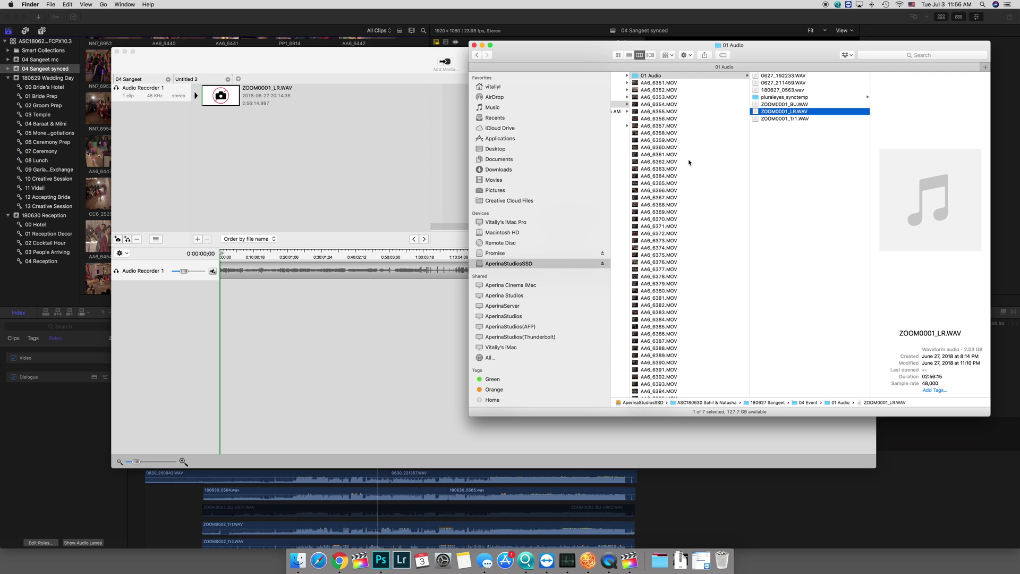
# Add camera clips NN7_6934.MOV through NN7_6939.MOV to the project, then minimize Finder
pyautogui.scroll(-20, 689, 162)
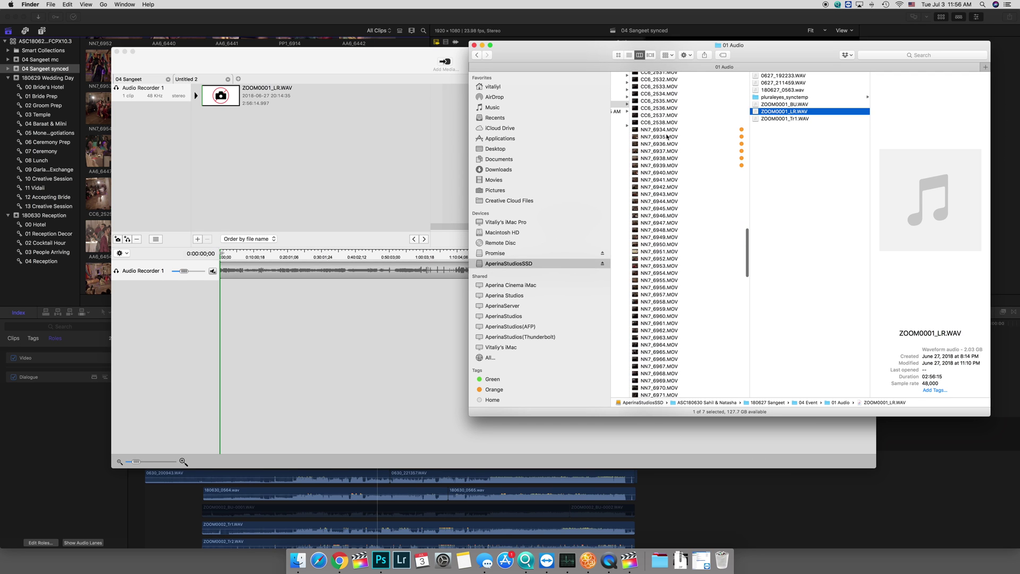
pyautogui.click(661, 129)
pyautogui.keyDown('shift'); pyautogui.click(672, 166); pyautogui.keyUp('shift')
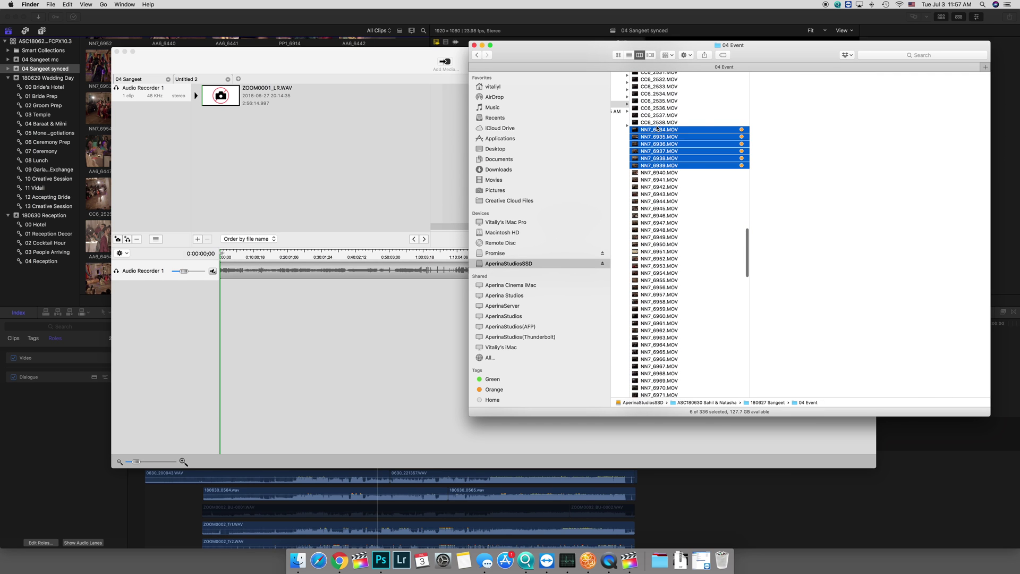
pyautogui.moveTo(657, 128); pyautogui.dragTo(163, 170)
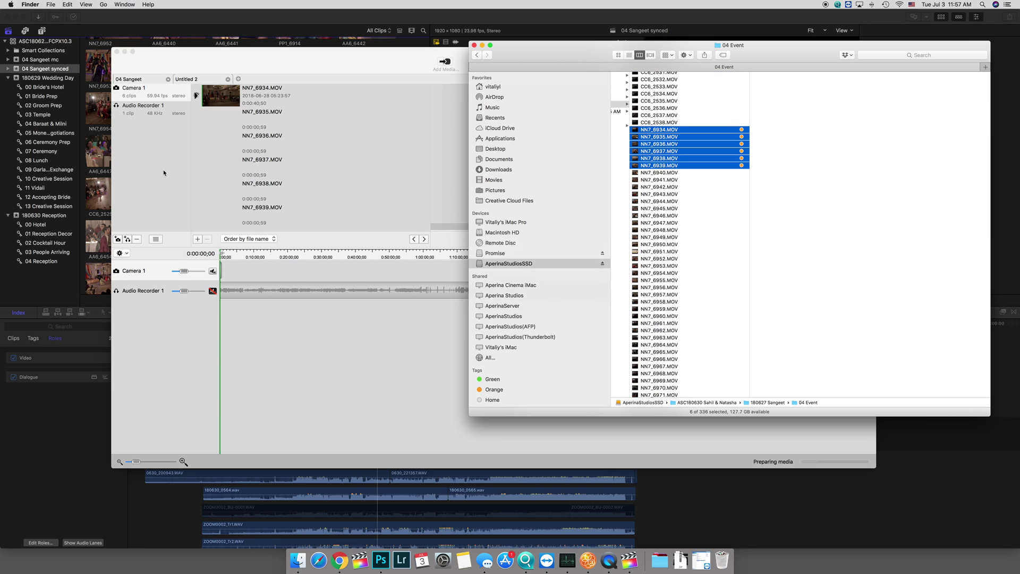
pyautogui.scroll(-15, 672, 229)
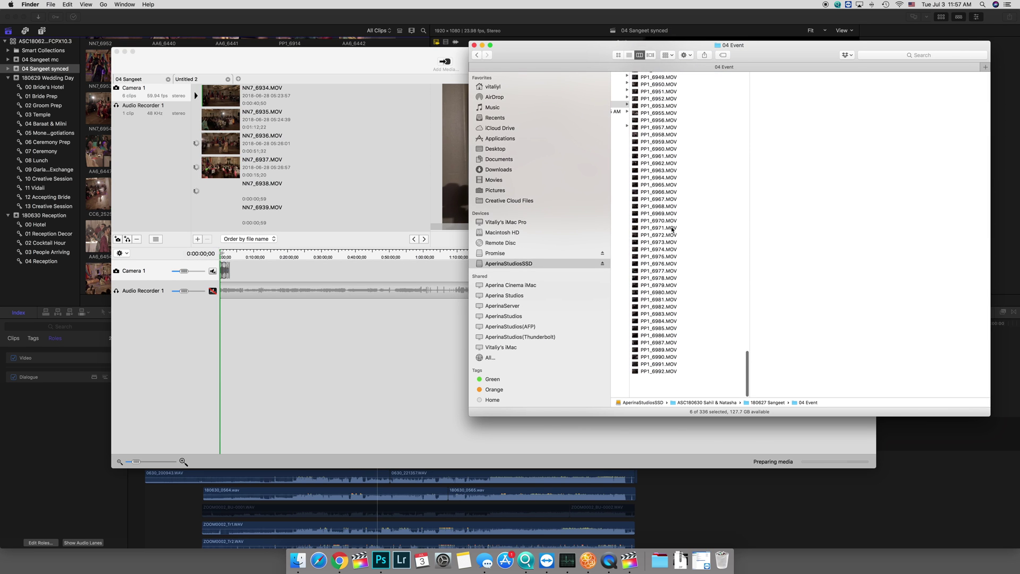
pyautogui.scroll(20, 671, 230)
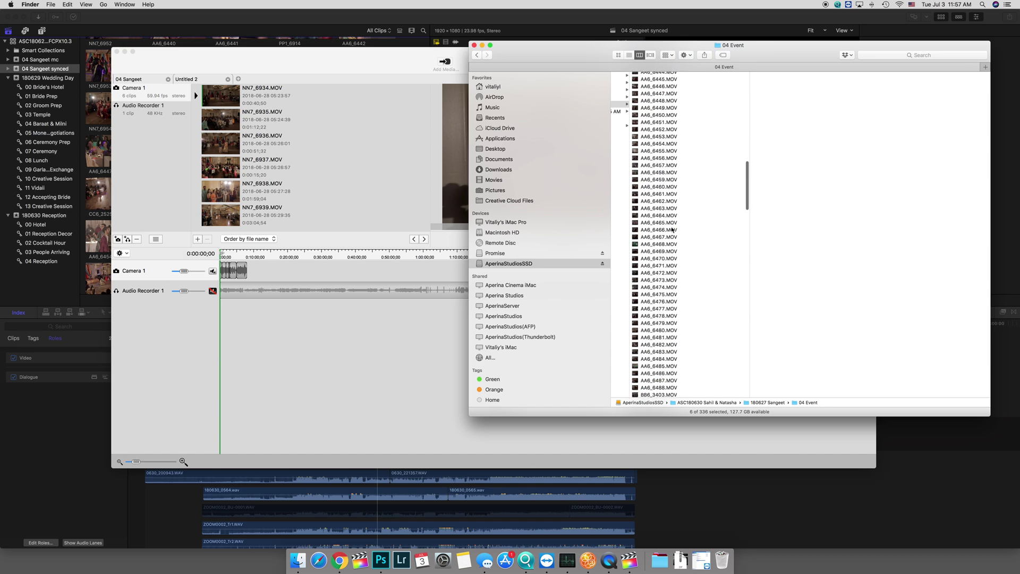
pyautogui.scroll(10, 672, 230)
pyautogui.click(475, 46)
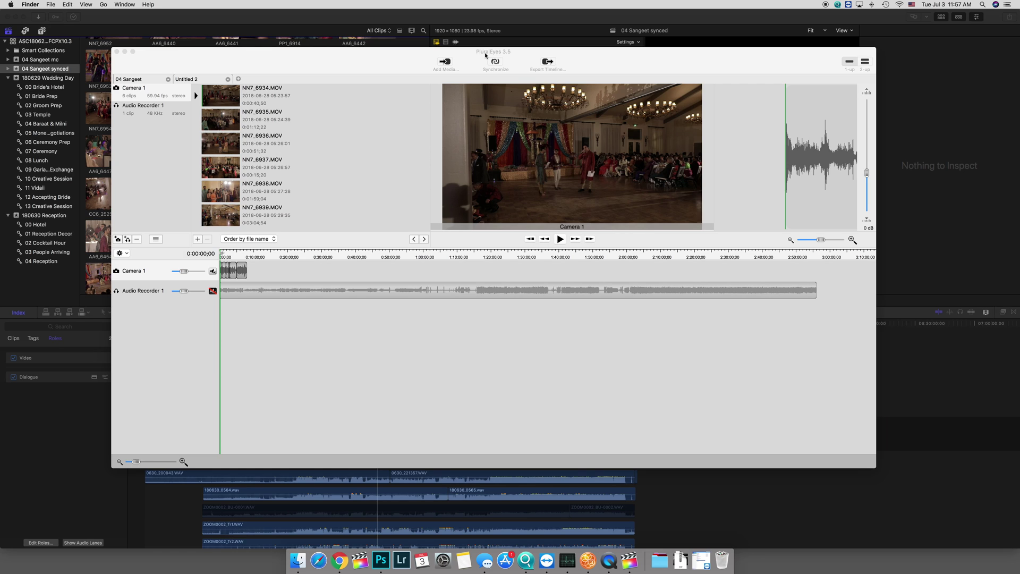
# Uncheck Correct Audio Drift in the Sync menu and run Synchronize on Untitled 2
pyautogui.click(529, 51)
pyautogui.click(128, 4)
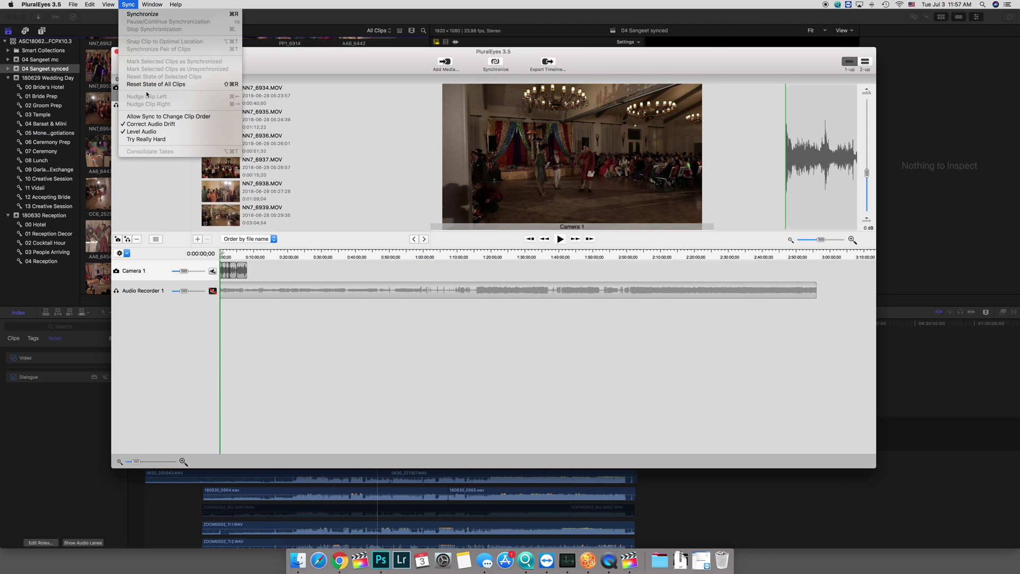
pyautogui.click(144, 124)
pyautogui.click(128, 5)
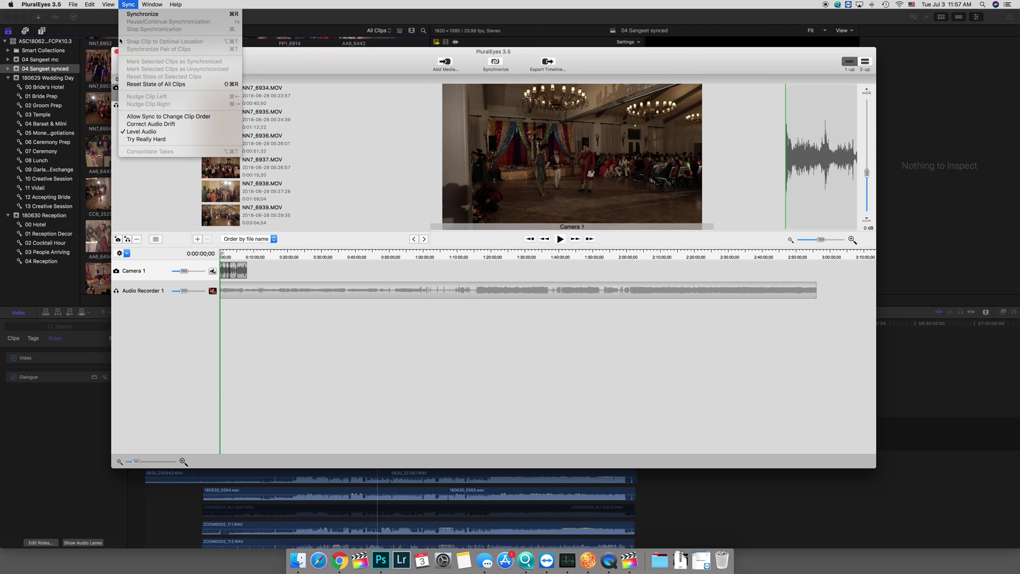
pyautogui.click(146, 140)
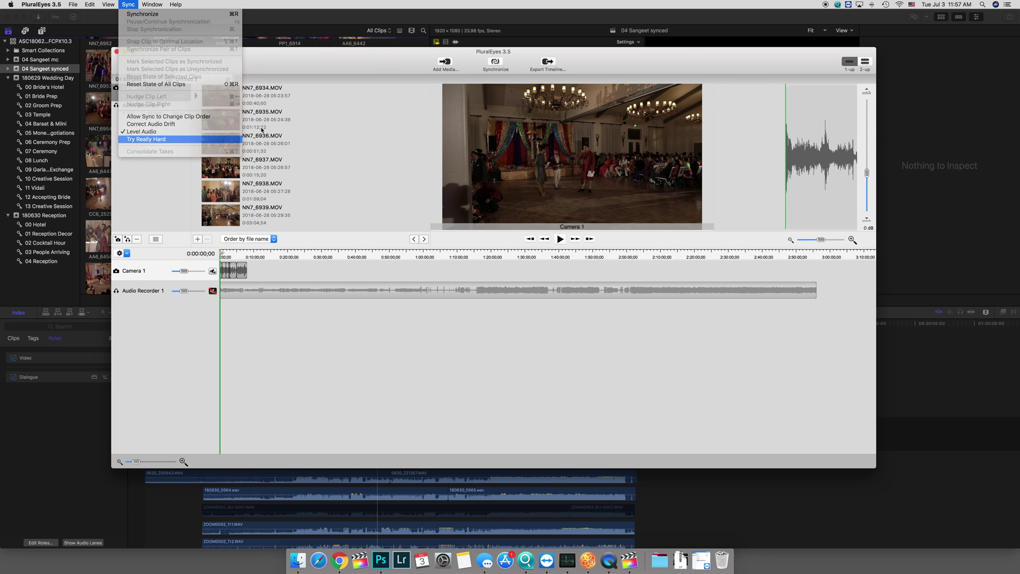
pyautogui.click(128, 4)
pyautogui.click(495, 61)
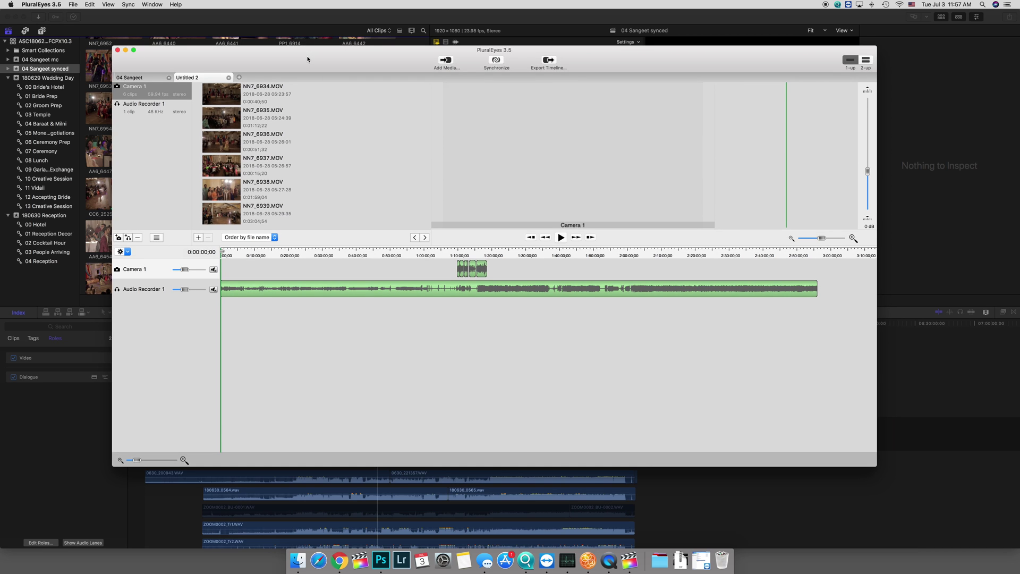
# Save the PluralEyes project as '04 Sangeet 30'
pyautogui.press('super+s')
pyautogui.write('04 Sangeet 30')
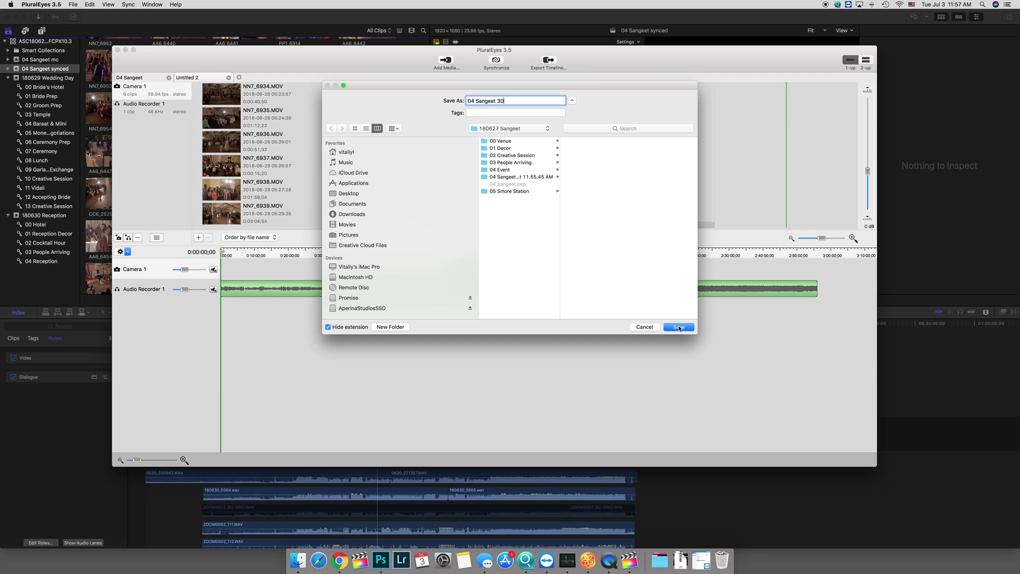
pyautogui.click(681, 328)
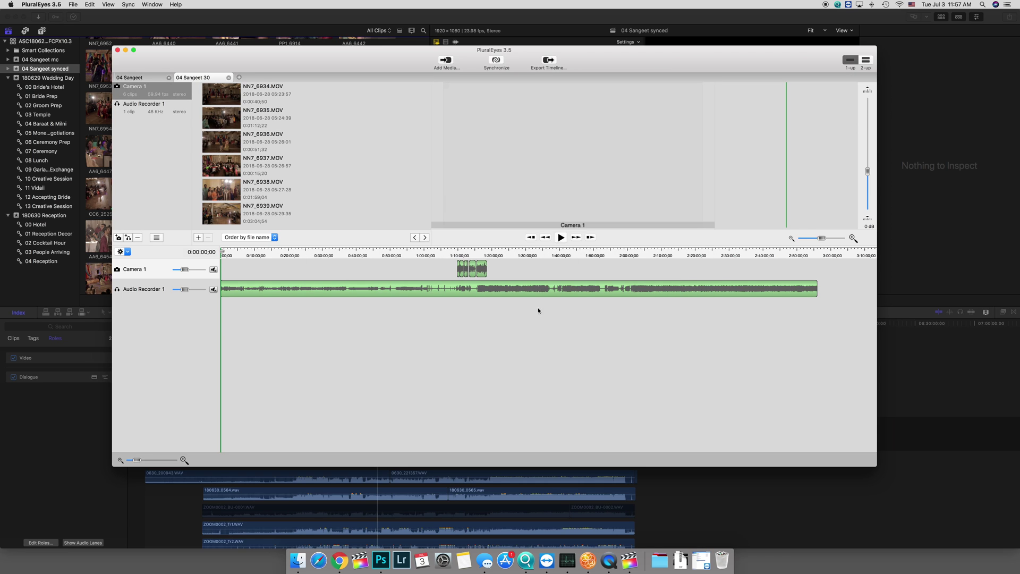
# Export the timeline to Final Cut Pro X into the first library, without a multicam clip event
pyautogui.click(548, 63)
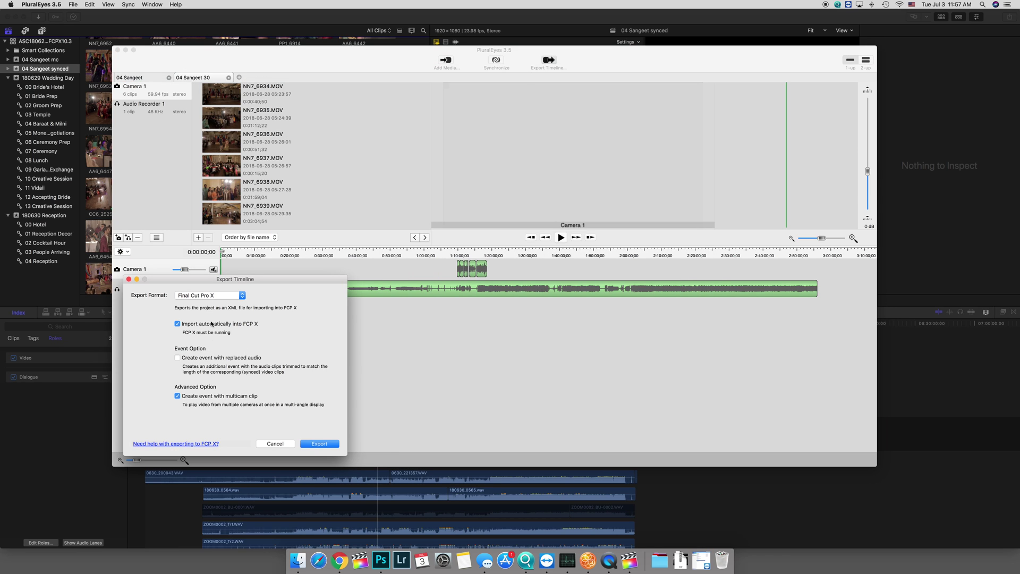
pyautogui.click(213, 397)
pyautogui.click(326, 446)
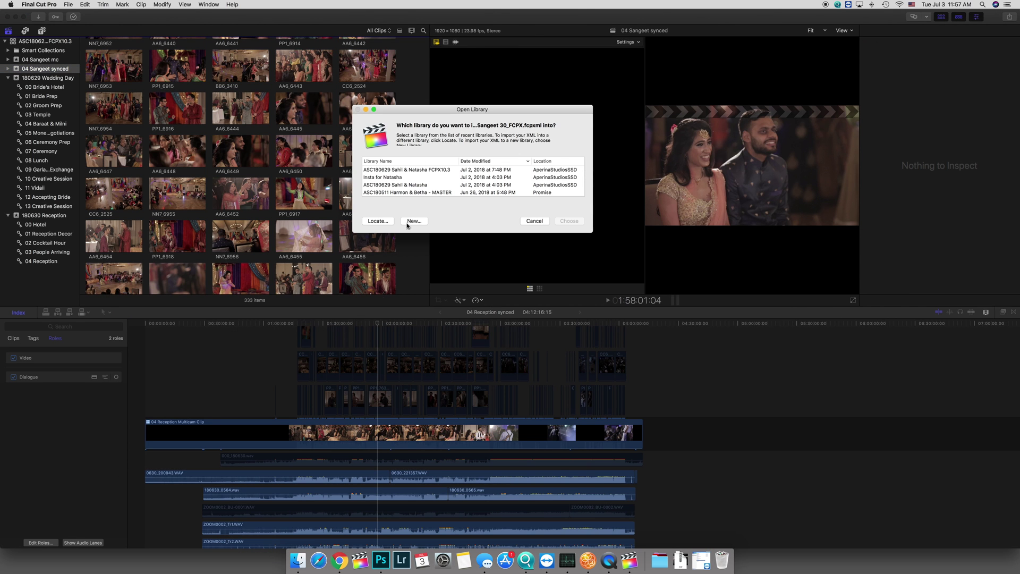
pyautogui.click(413, 171)
pyautogui.click(569, 220)
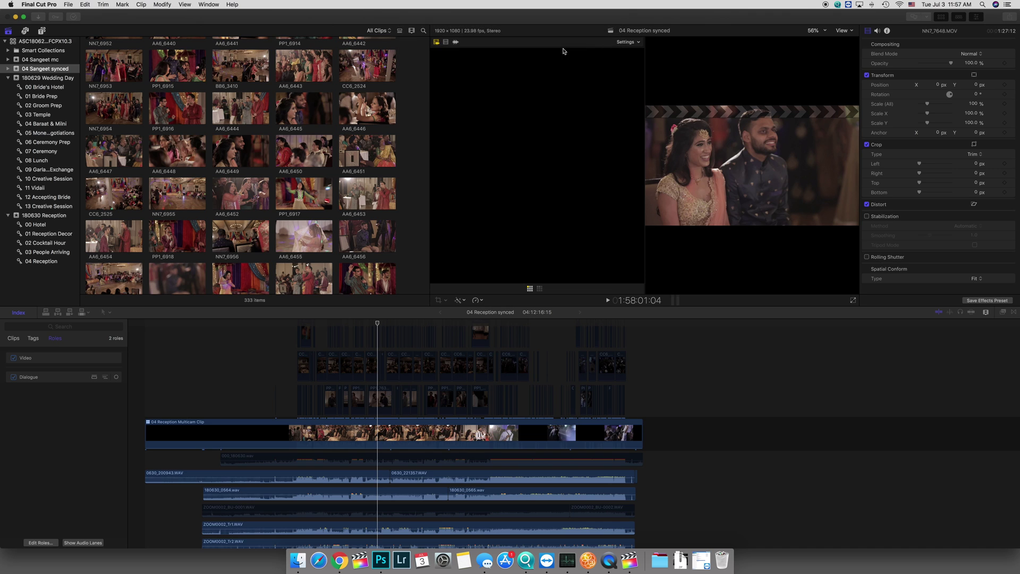
# Open the 04 Sangeet synced project and lift its PP1 primary-storyline clips with Option+Cmd+Up
pyautogui.click(59, 78)
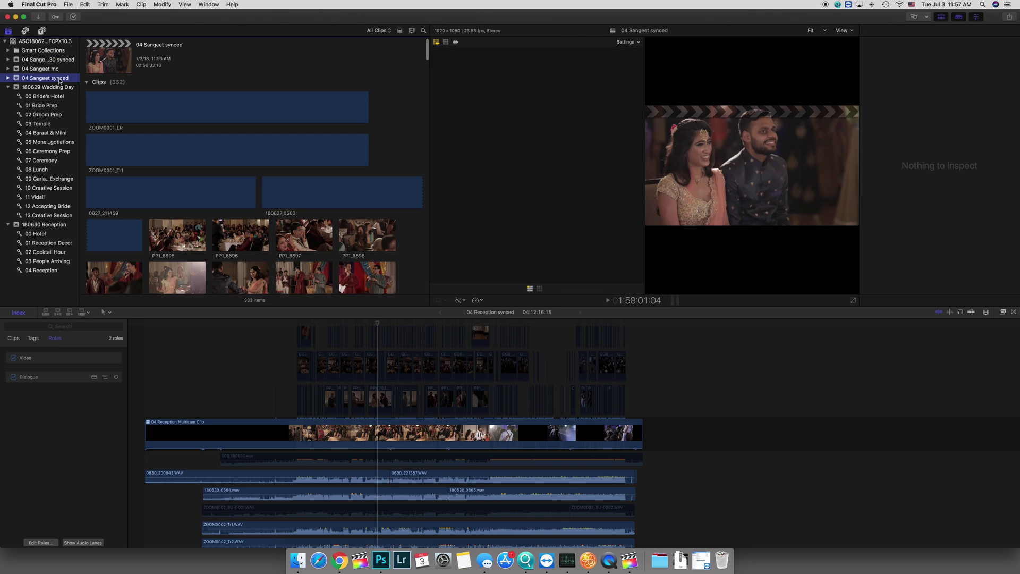
pyautogui.doubleClick(106, 54)
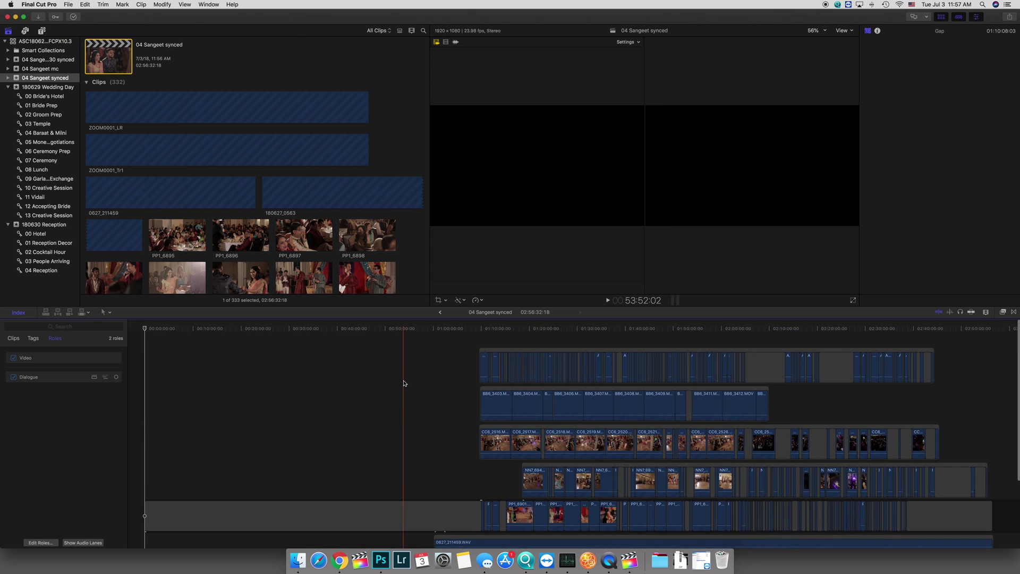
pyautogui.hscroll(3, 417, 380)
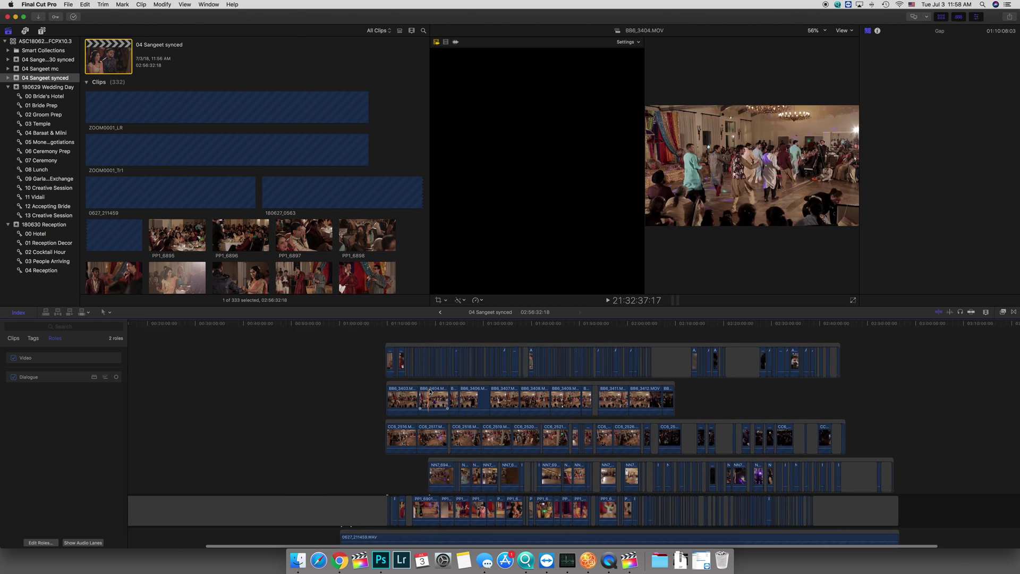
pyautogui.click(399, 510)
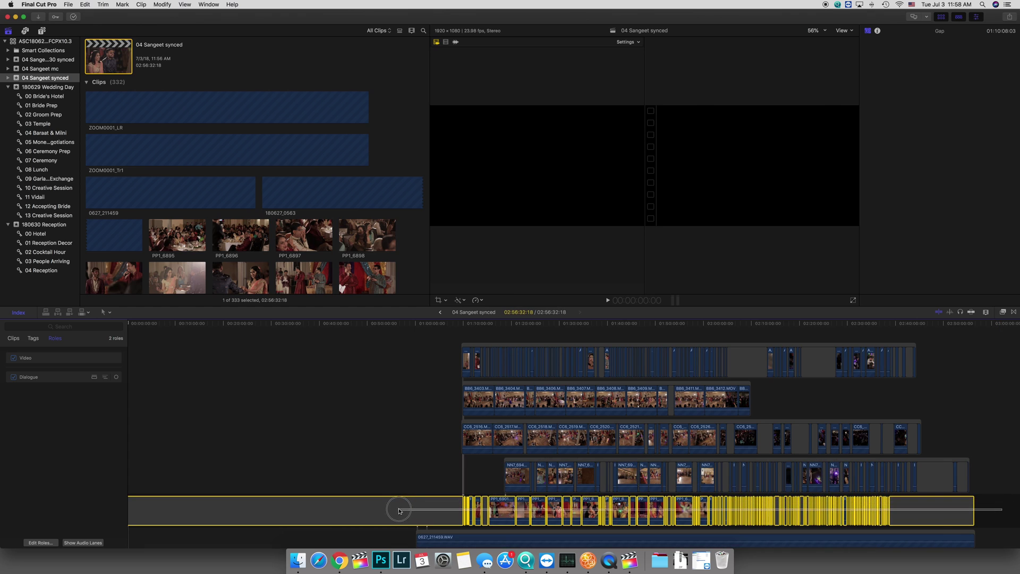
pyautogui.press('alt+super+Up')
pyautogui.click(369, 425)
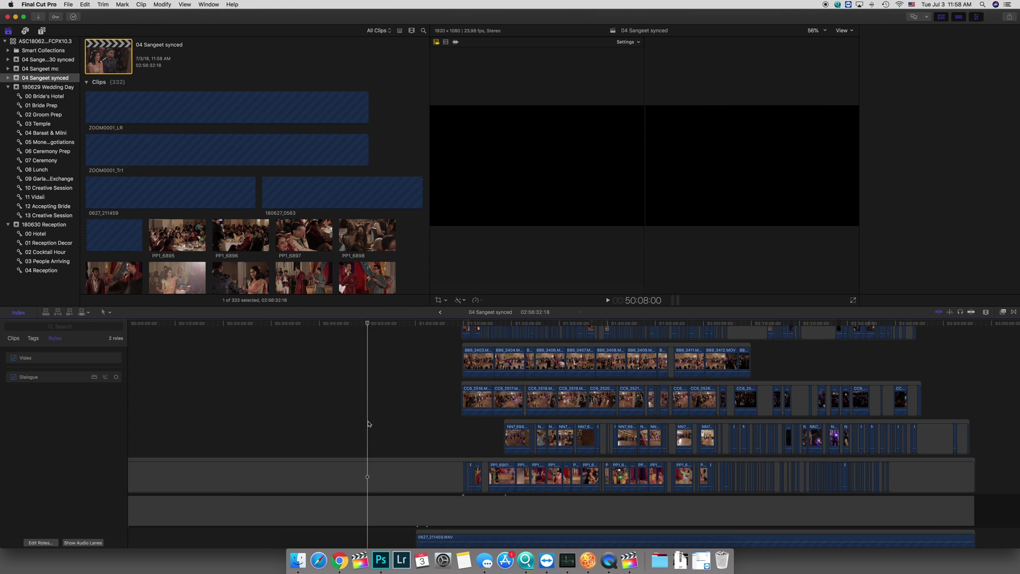
pyautogui.click(47, 59)
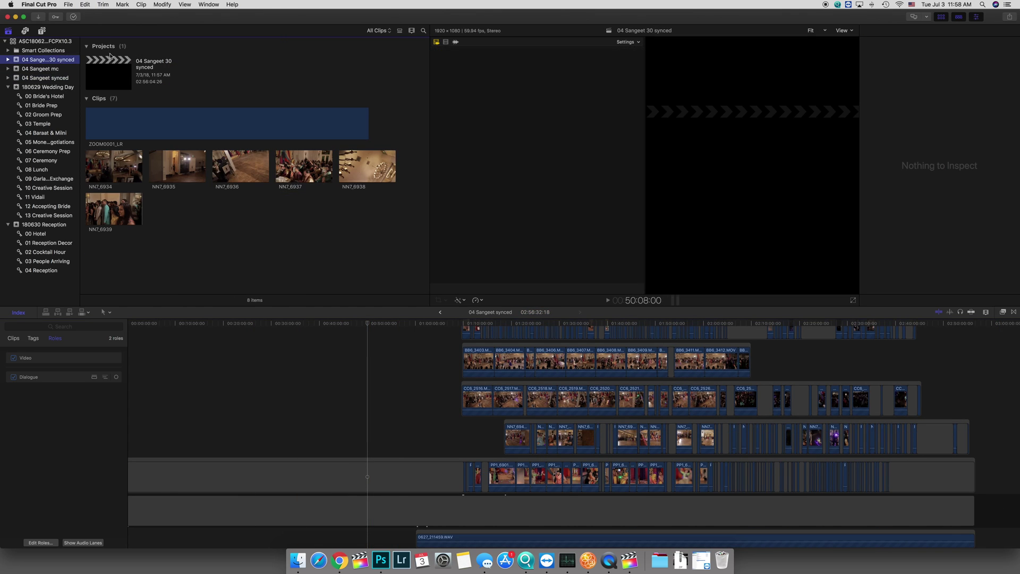
# In the 04 Sangeet 30 synced project, marquee-select the NN7 clips and lift them into a connected storyline
pyautogui.doubleClick(99, 60)
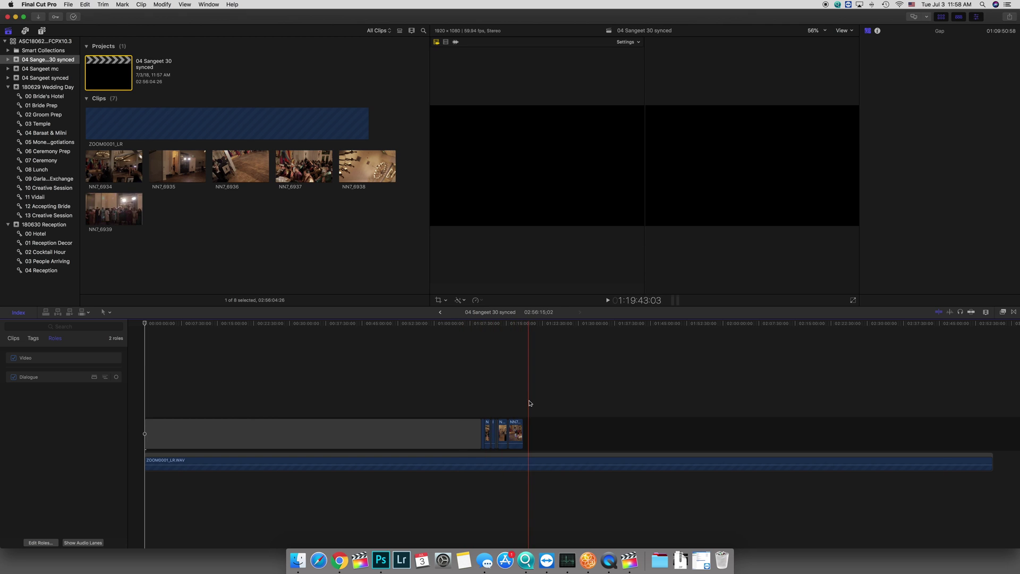
pyautogui.moveTo(515, 431); pyautogui.dragTo(482, 387)
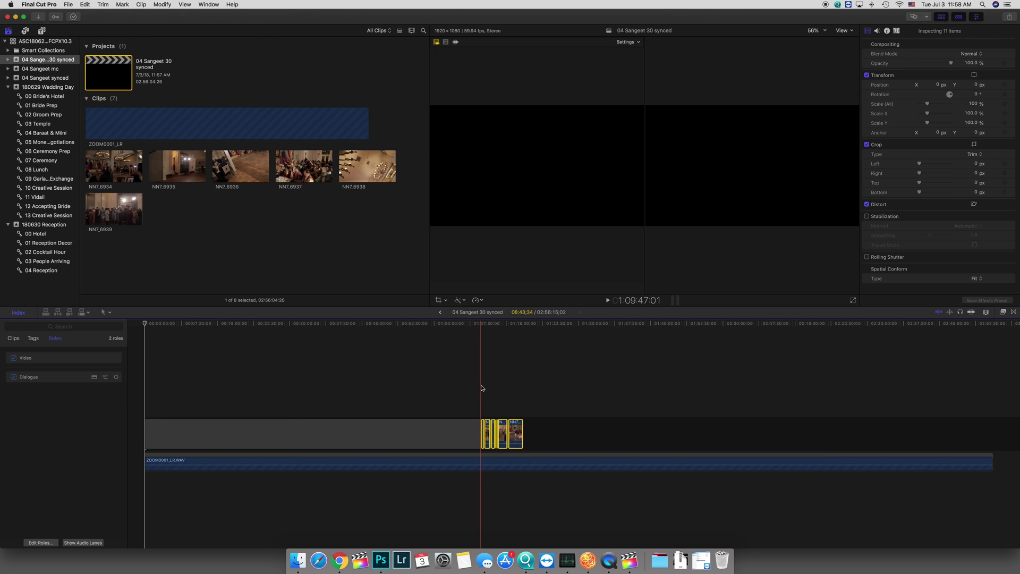
pyautogui.press('super+equal')
pyautogui.press('super+equal')
pyautogui.press('super+equal')
pyautogui.press('super+equal')
pyautogui.press('super+equal')
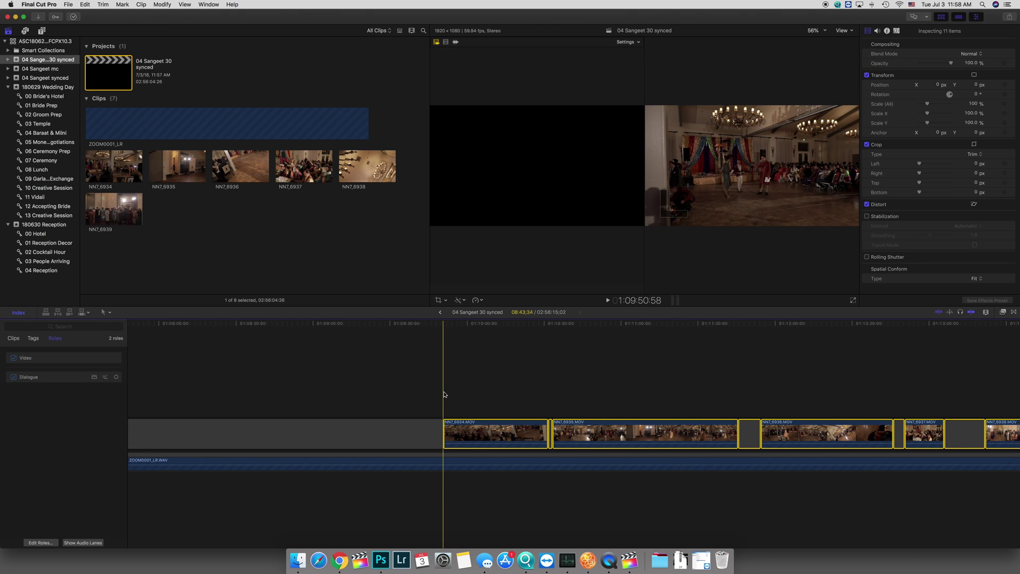
pyautogui.press('alt+super+Up')
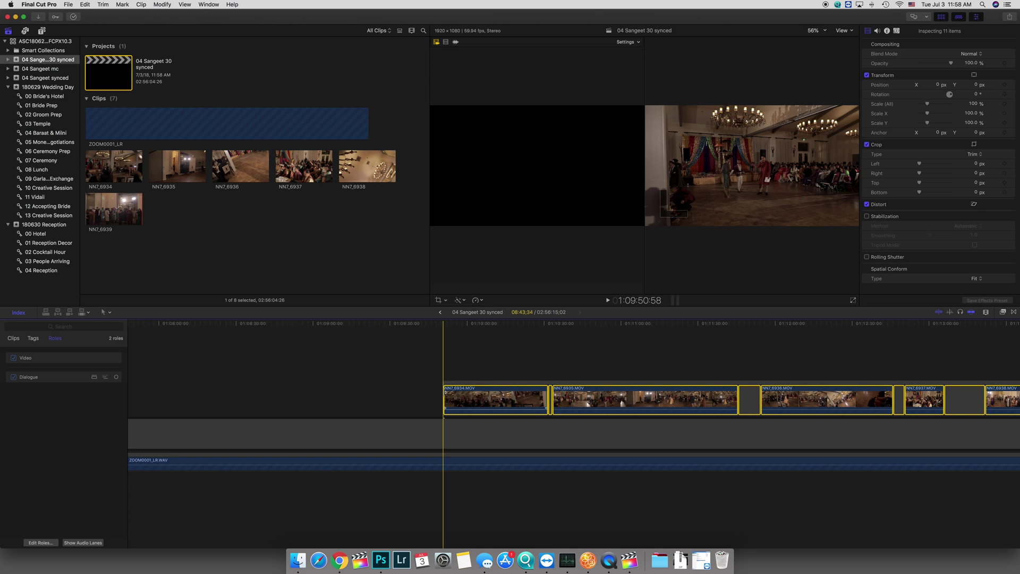
pyautogui.press('super+minus')
pyautogui.press('super+minus')
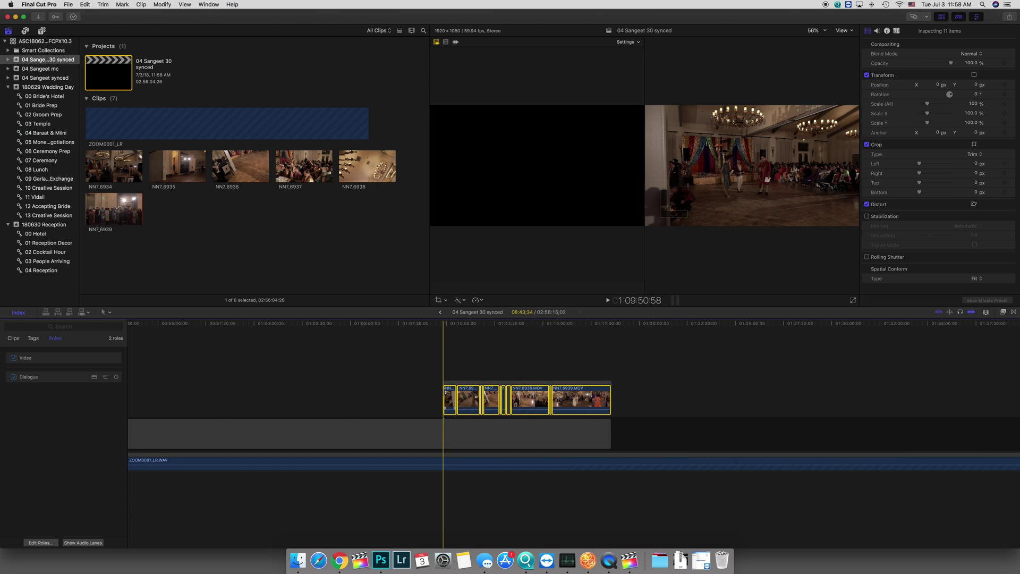
pyautogui.press('super+equal')
pyautogui.press('super+equal')
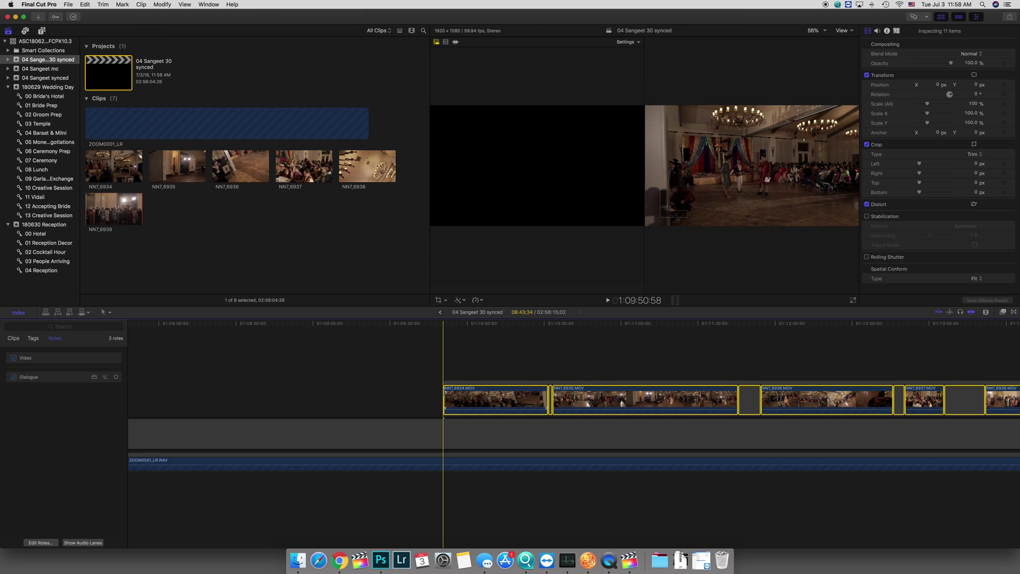
pyautogui.click(461, 385)
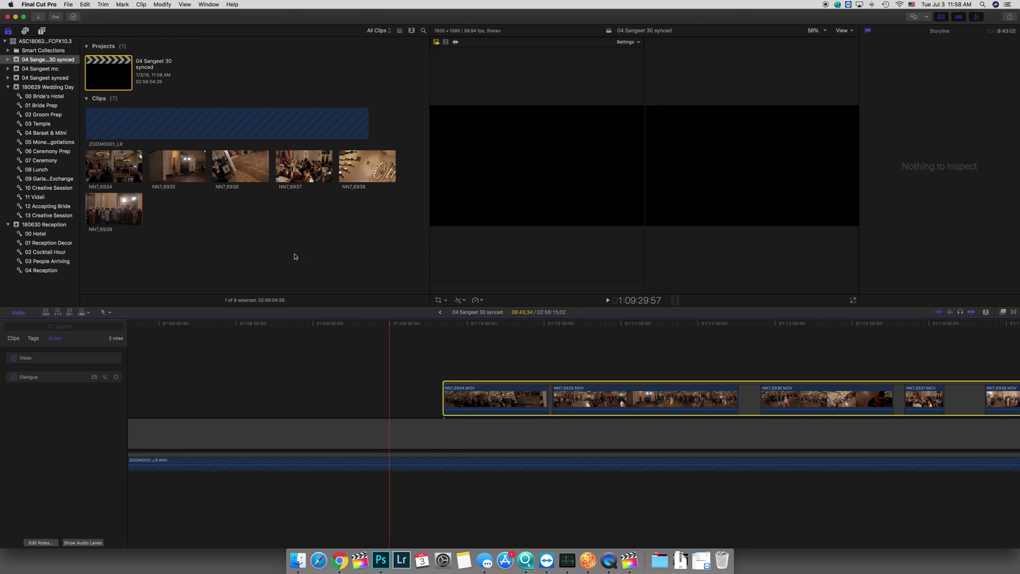
# Open the 04 Sangeet synced project from its event in the timeline
pyautogui.click(46, 68)
pyautogui.click(45, 78)
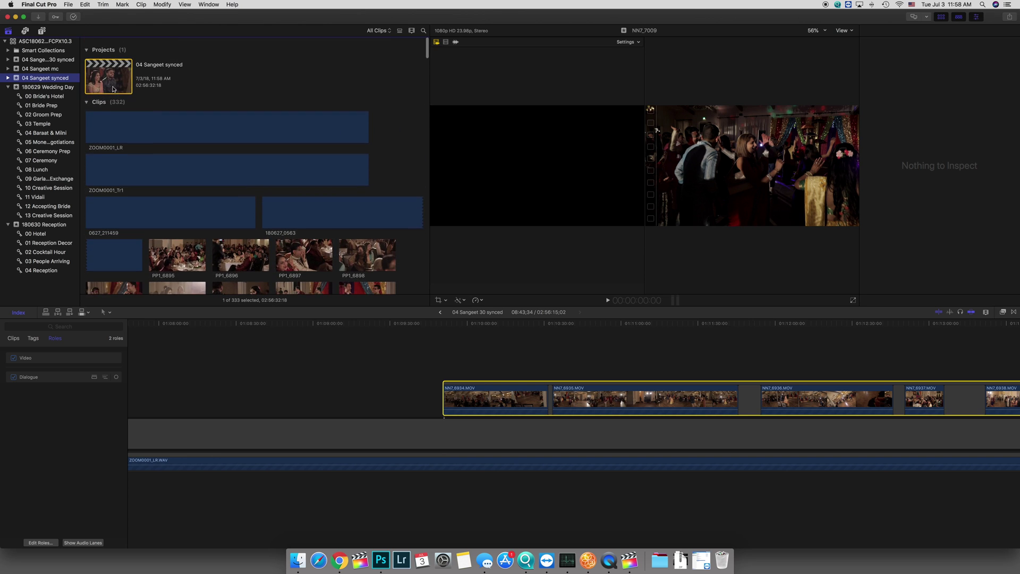
pyautogui.doubleClick(125, 88)
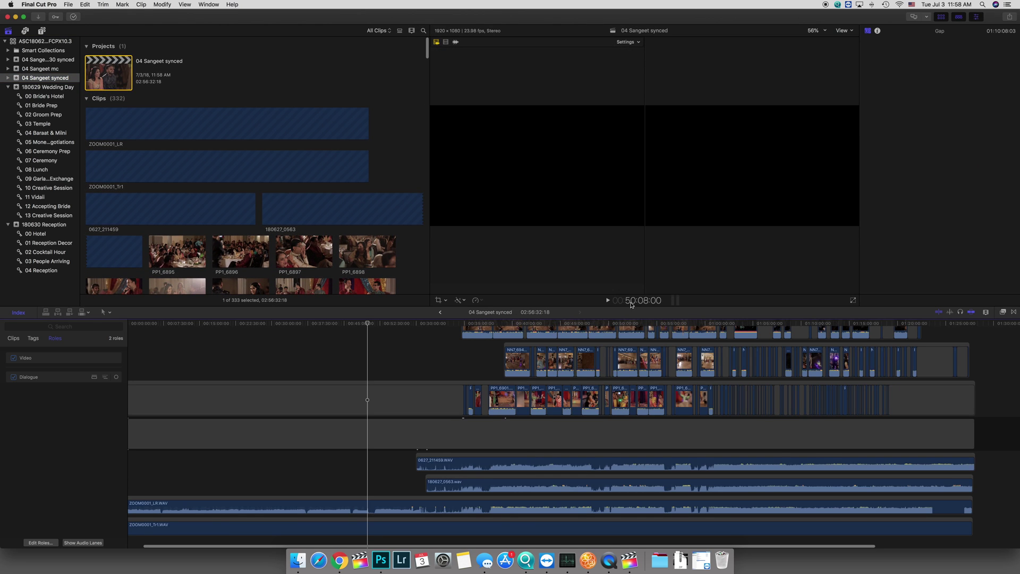
# Jump the playhead to timecode 10900 and zoom in on the camera clips there
pyautogui.click(632, 301)
pyautogui.write('1')
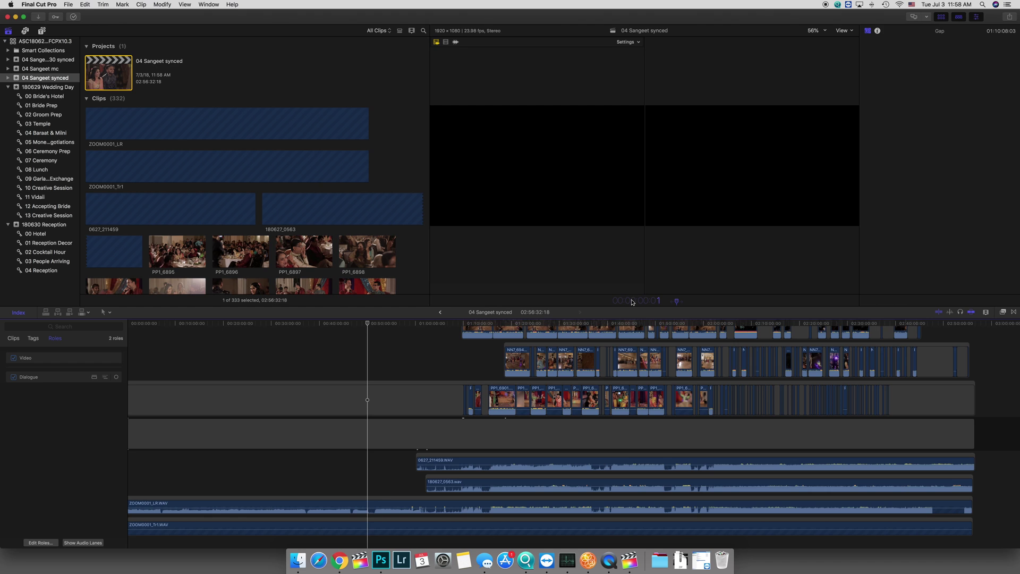
pyautogui.write('09')
pyautogui.write('00')
pyautogui.press('Return')
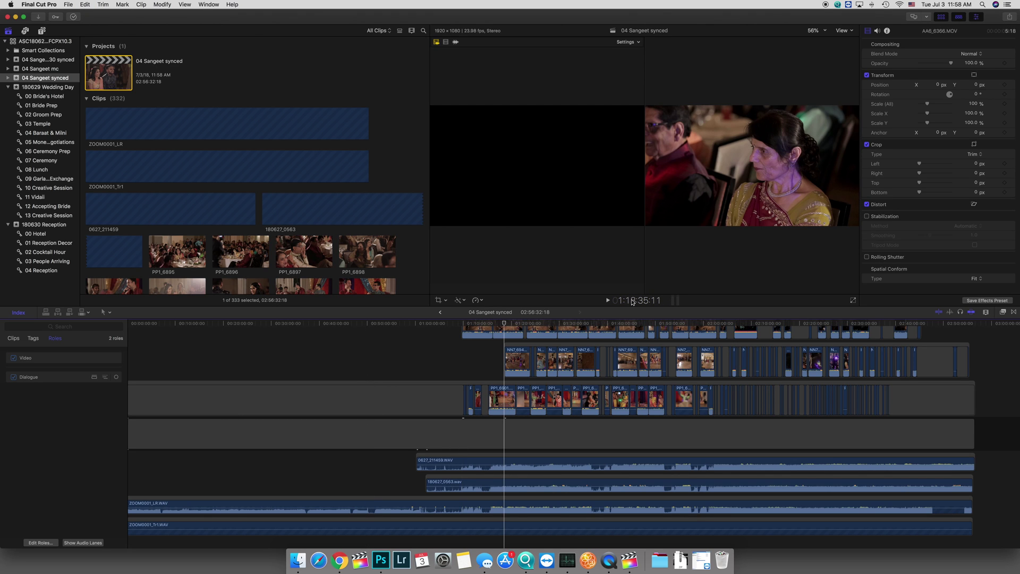
pyautogui.scroll(6, 458, 372)
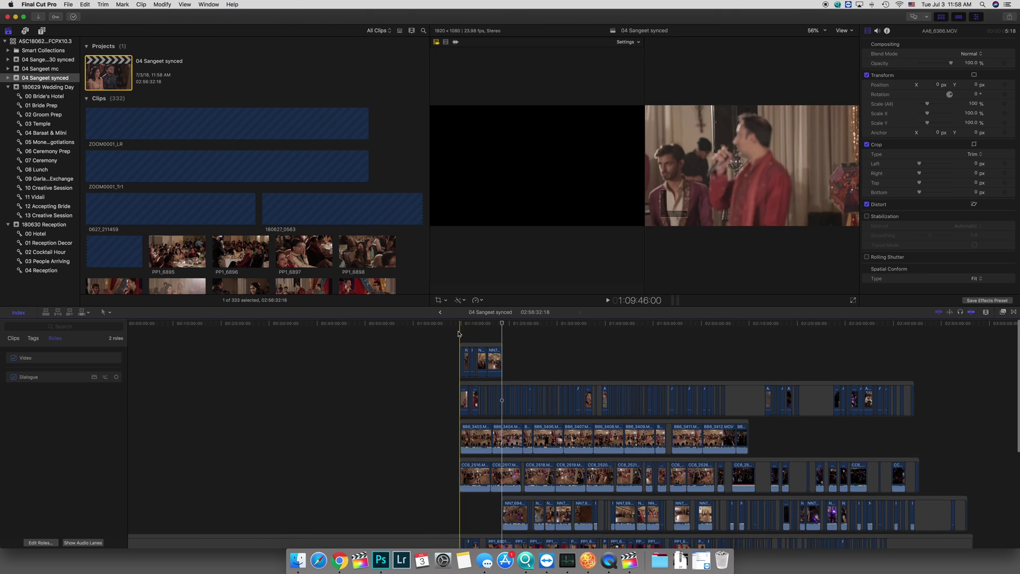
pyautogui.scroll(-1, 460, 330)
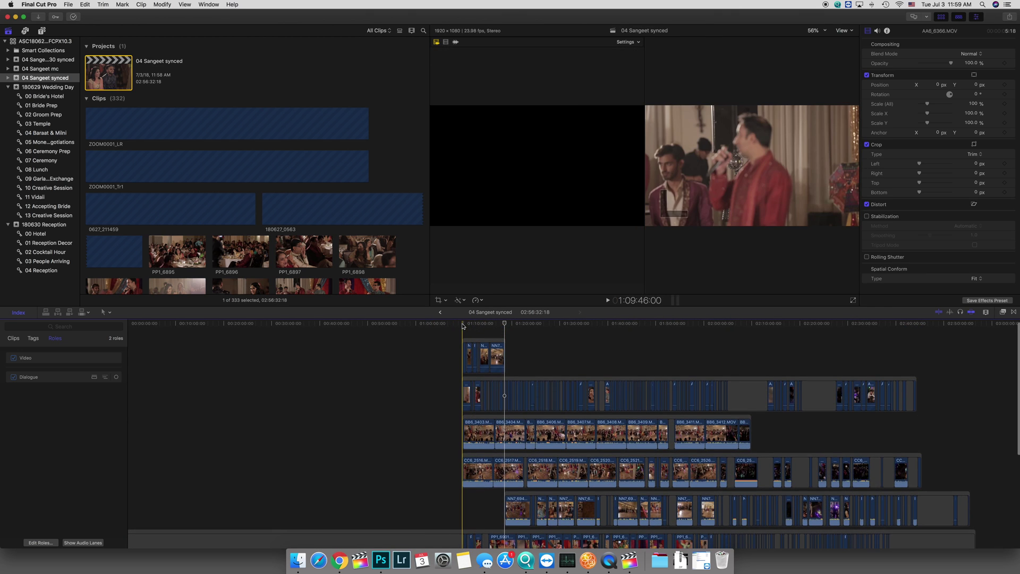
pyautogui.hscroll(-1, 461, 326)
pyautogui.press('super+equal')
pyautogui.press('super+equal')
pyautogui.press('super+equal')
pyautogui.press('super+equal')
pyautogui.press('super+equal')
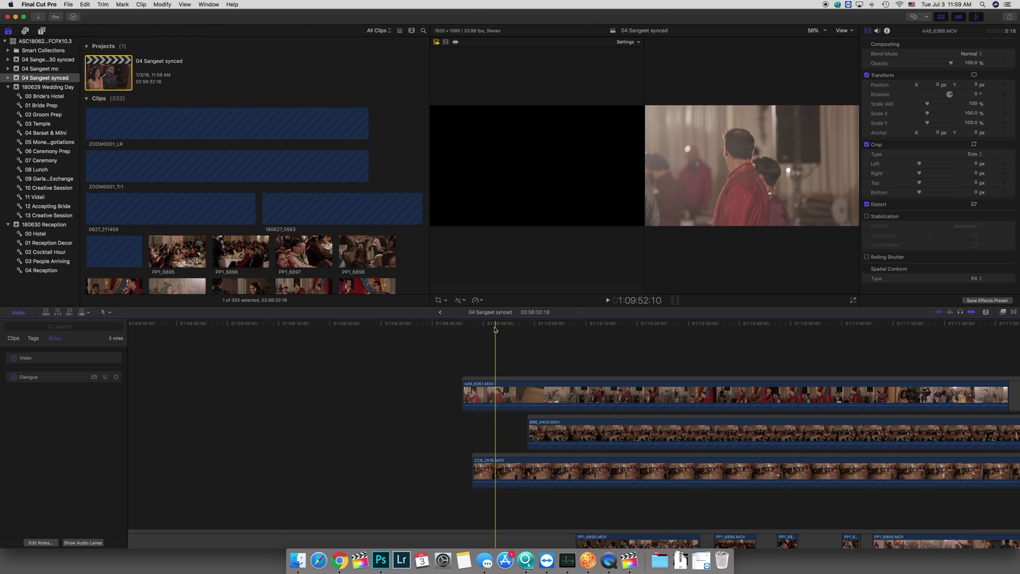
pyautogui.click(632, 301)
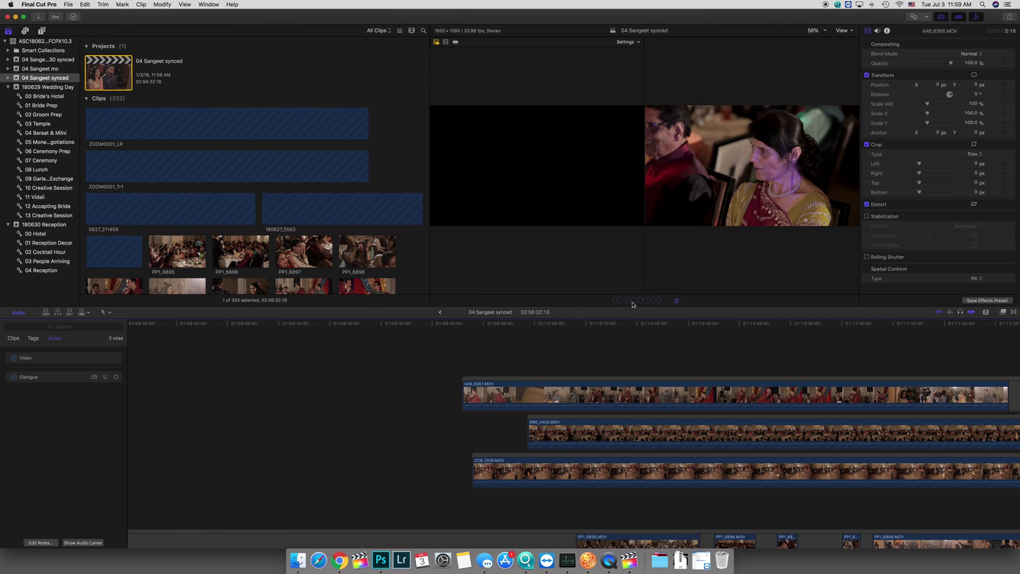
# Move the playhead to 1:09:52:10, then refine it to 1:09:50:23
pyautogui.write('1:09:52:10')
pyautogui.press('Return')
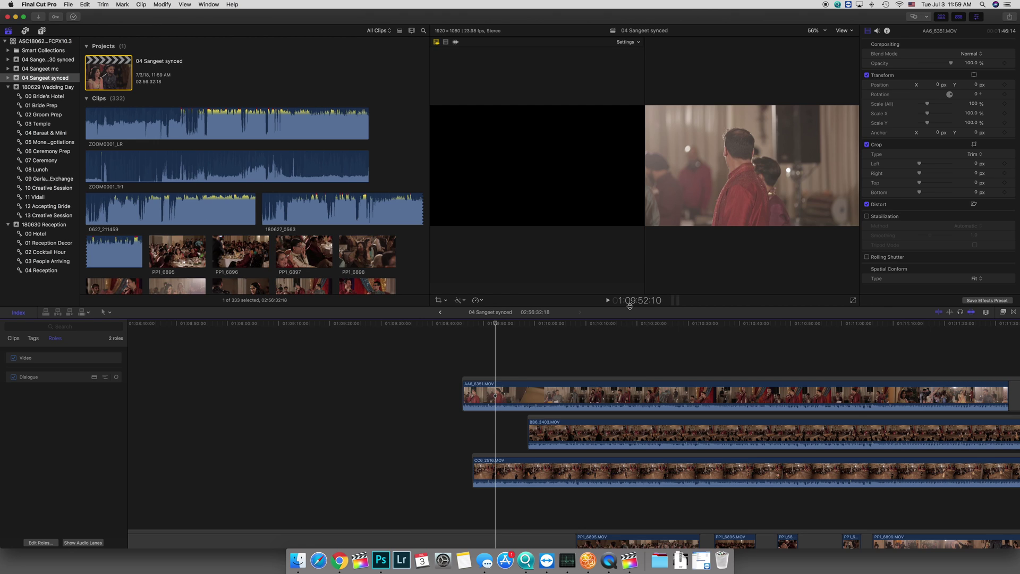
pyautogui.click(646, 303)
pyautogui.write('1:09:50:23')
pyautogui.press('Return')
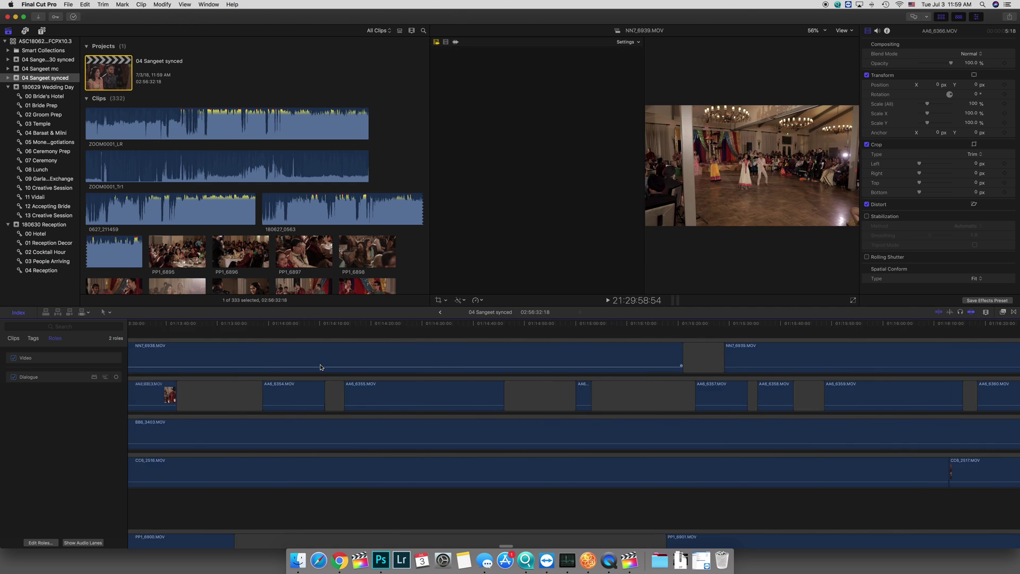
pyautogui.hscroll(15, 539, 372)
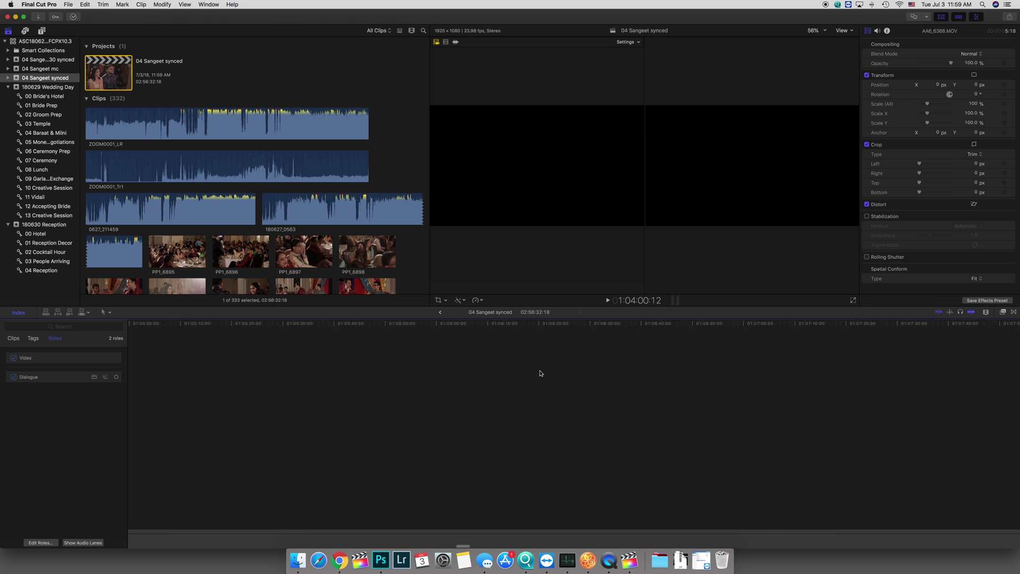
pyautogui.press('space')
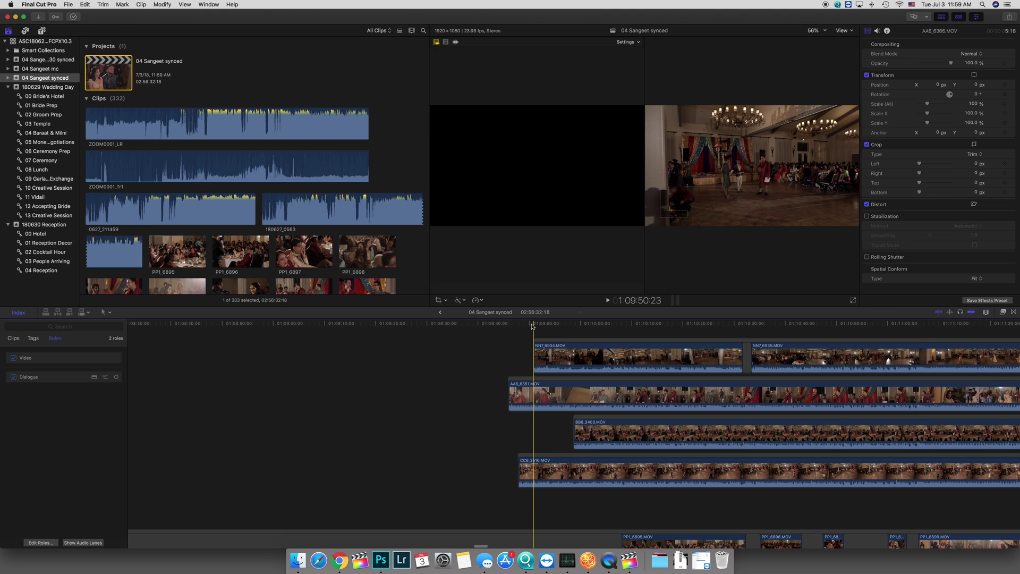
pyautogui.click(601, 325)
pyautogui.click(843, 325)
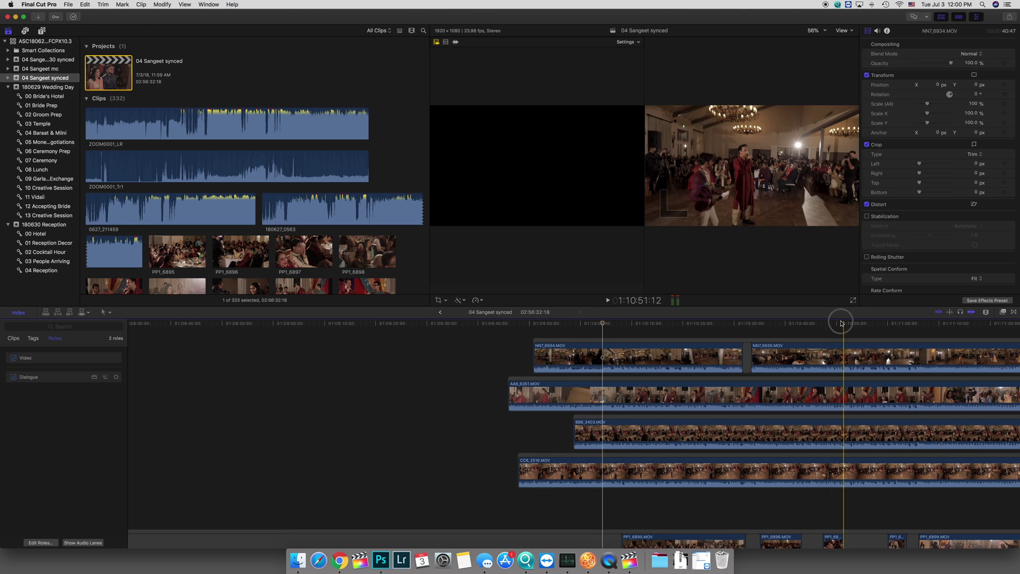
pyautogui.hscroll(10, 531, 383)
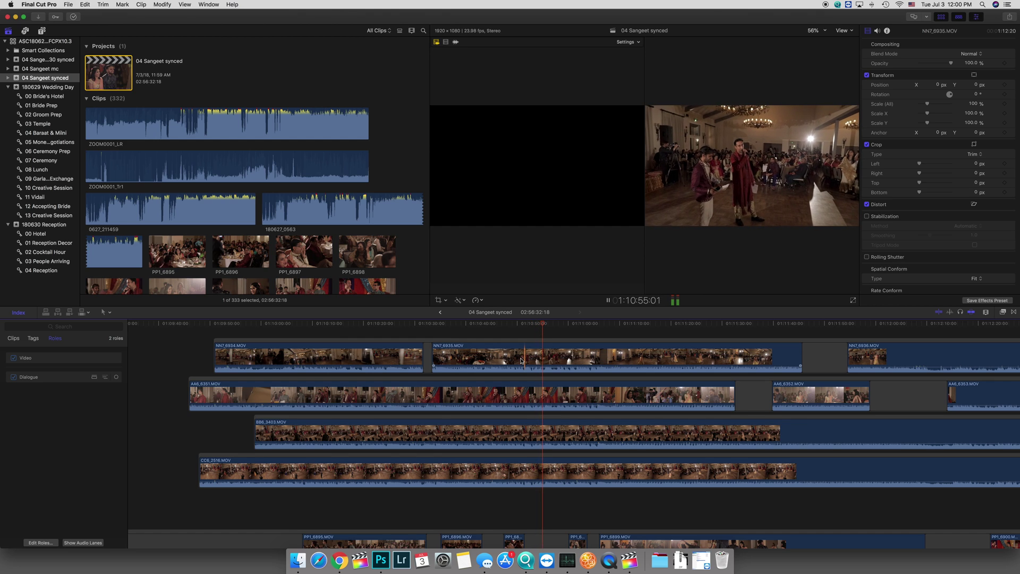
pyautogui.press('space')
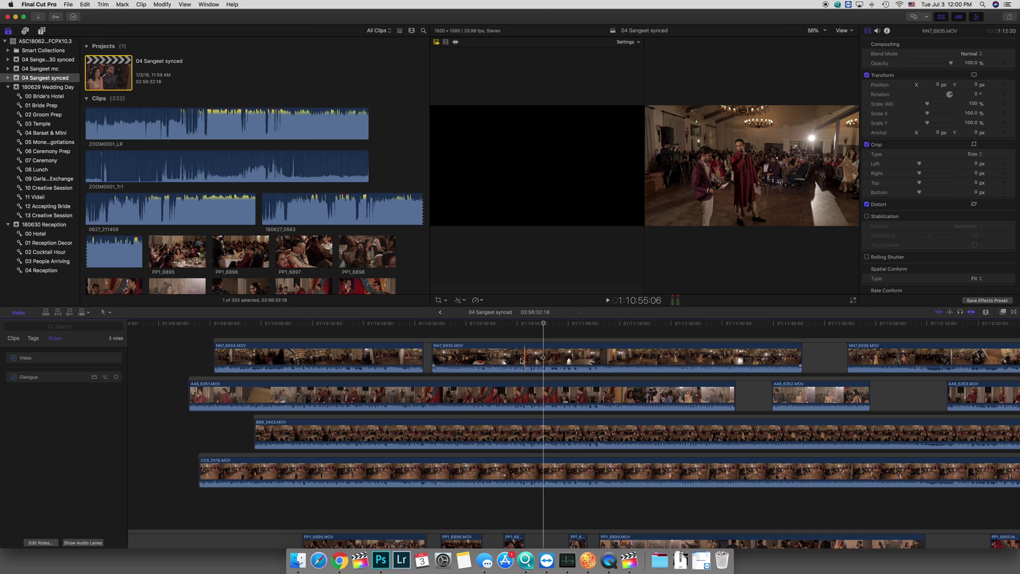
pyautogui.scroll(-6, 521, 360)
pyautogui.scroll(3, 521, 360)
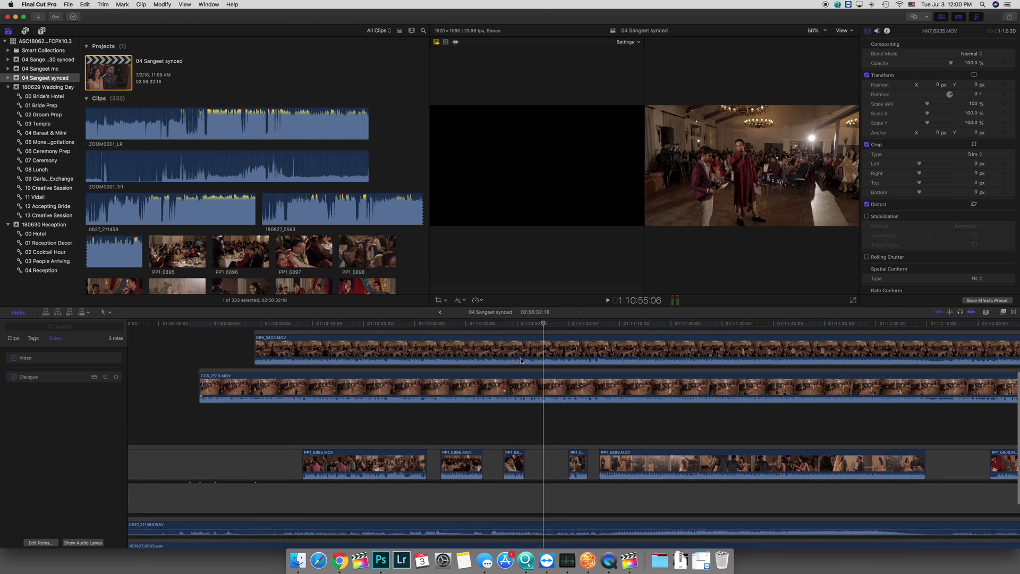
pyautogui.scroll(3, 553, 350)
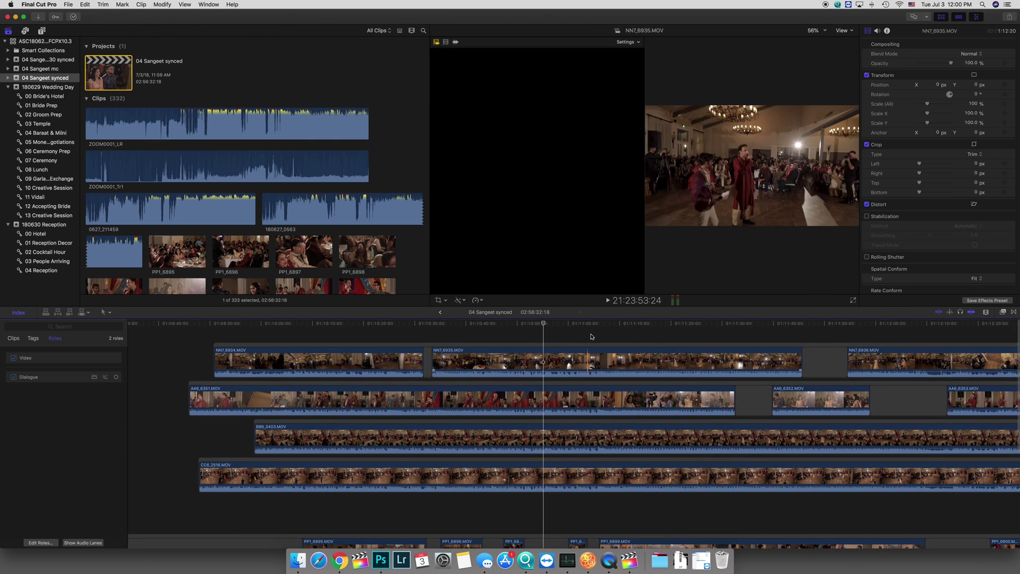
pyautogui.click(703, 328)
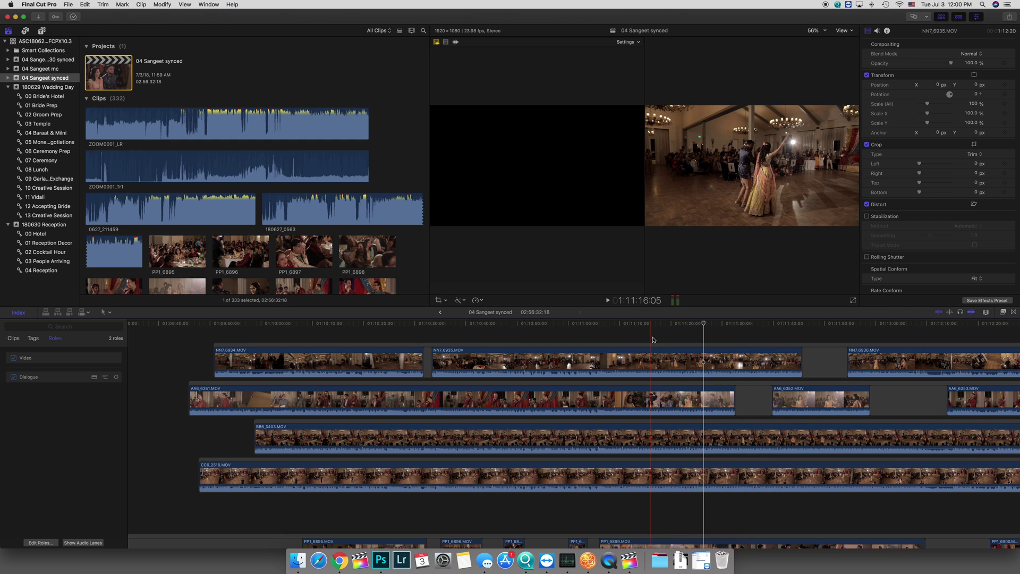
pyautogui.press('super+minus')
pyautogui.press('super+minus')
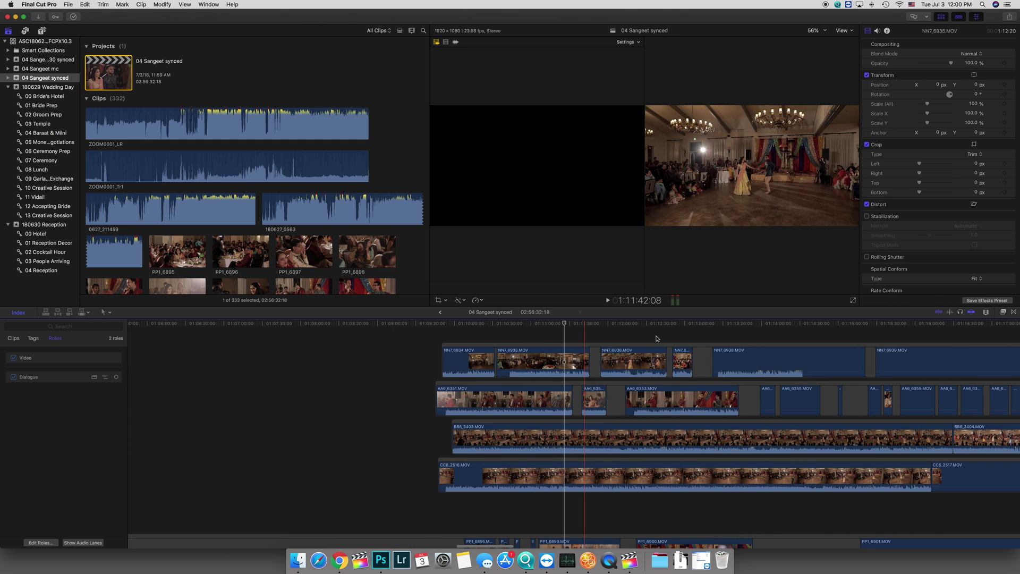
pyautogui.hscroll(10, 656, 338)
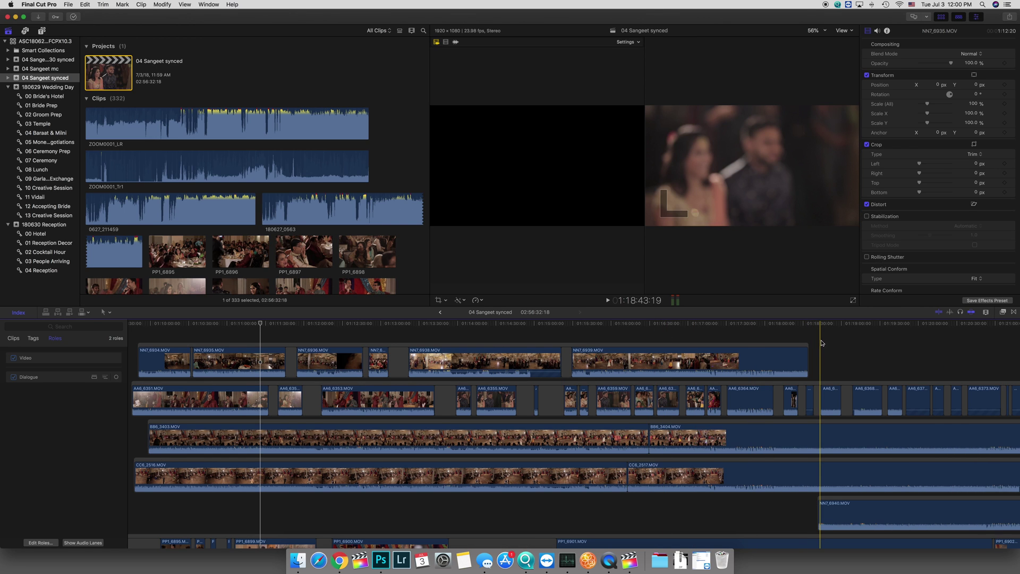
pyautogui.press('super+equal')
pyautogui.press('super+equal')
pyautogui.press('super+equal')
pyautogui.press('super+equal')
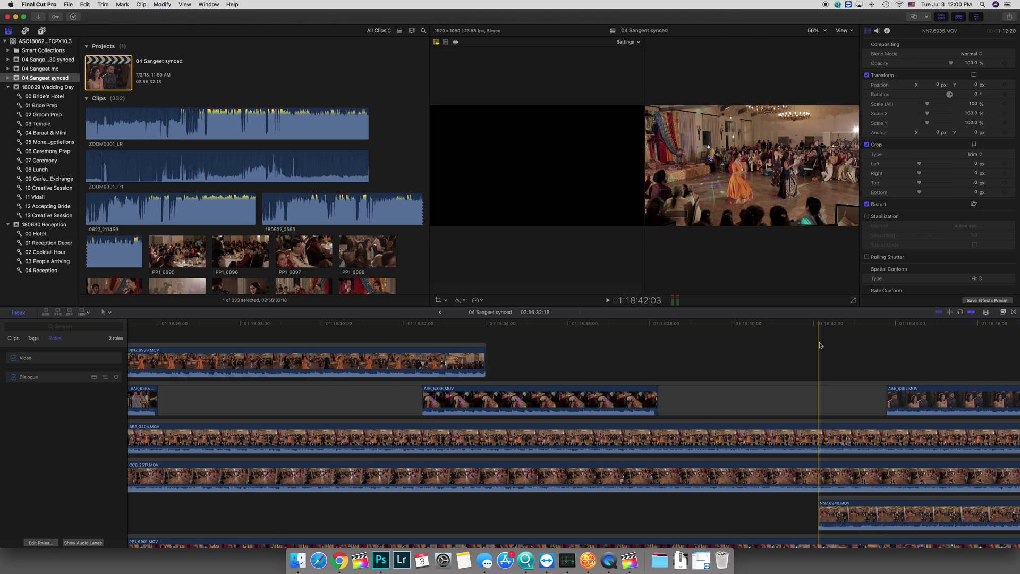
pyautogui.click(420, 352)
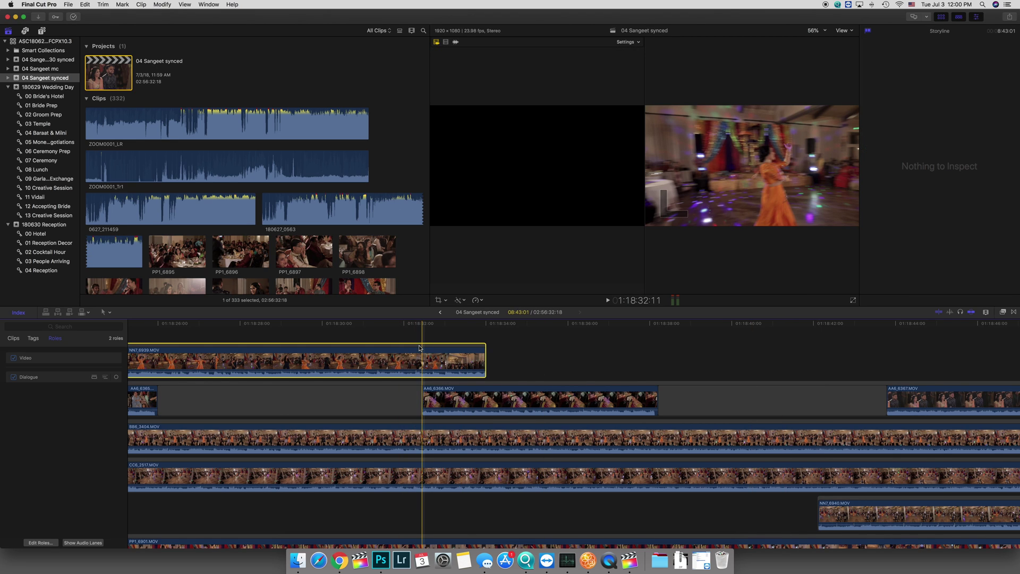
pyautogui.moveTo(420, 348); pyautogui.dragTo(428, 500)
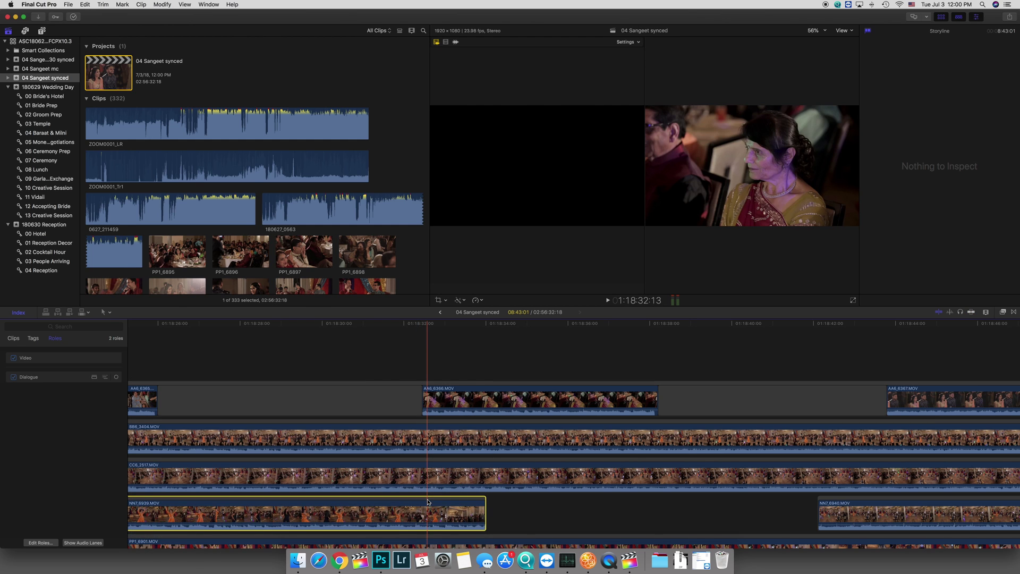
pyautogui.click(817, 365)
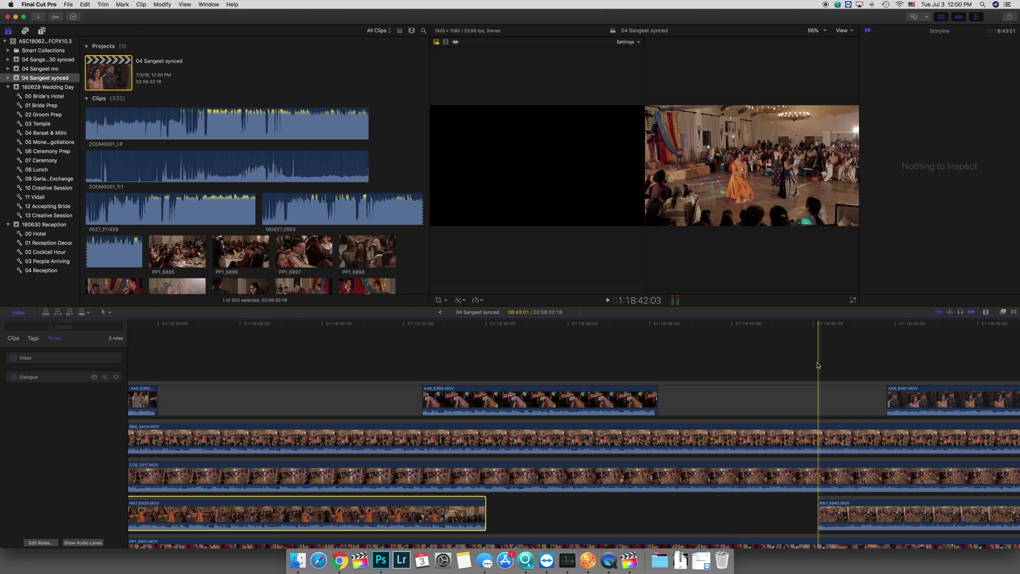
pyautogui.press('super+minus')
pyautogui.press('super+minus')
pyautogui.press('super+minus')
pyautogui.press('super+minus')
pyautogui.press('super+minus')
pyautogui.press('super+minus')
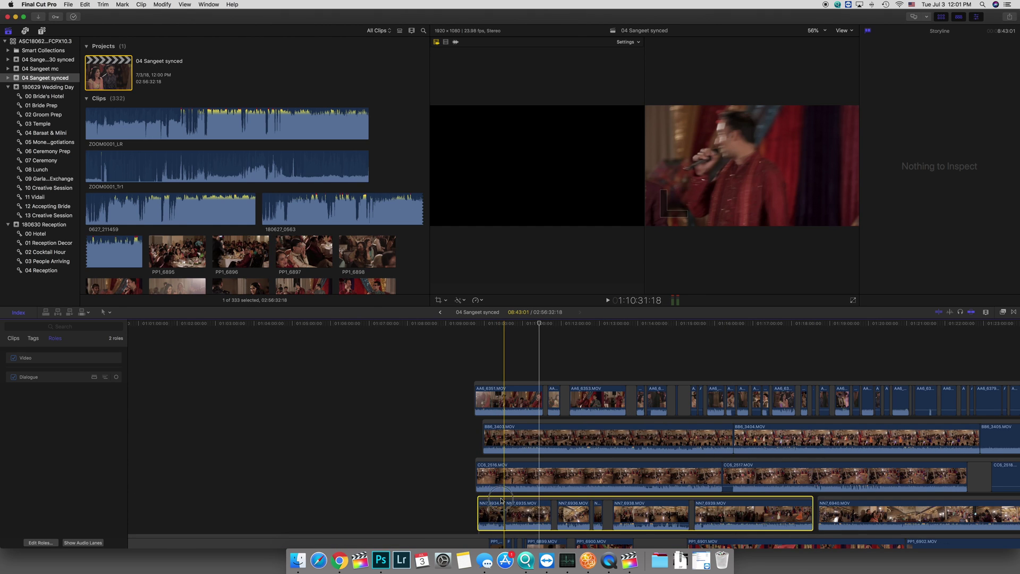
pyautogui.click(49, 68)
# Open the 04 Sangeet Multicam Clip in the angle editor and monitor the NN7_6940.MOV angle
pyautogui.doubleClick(154, 65)
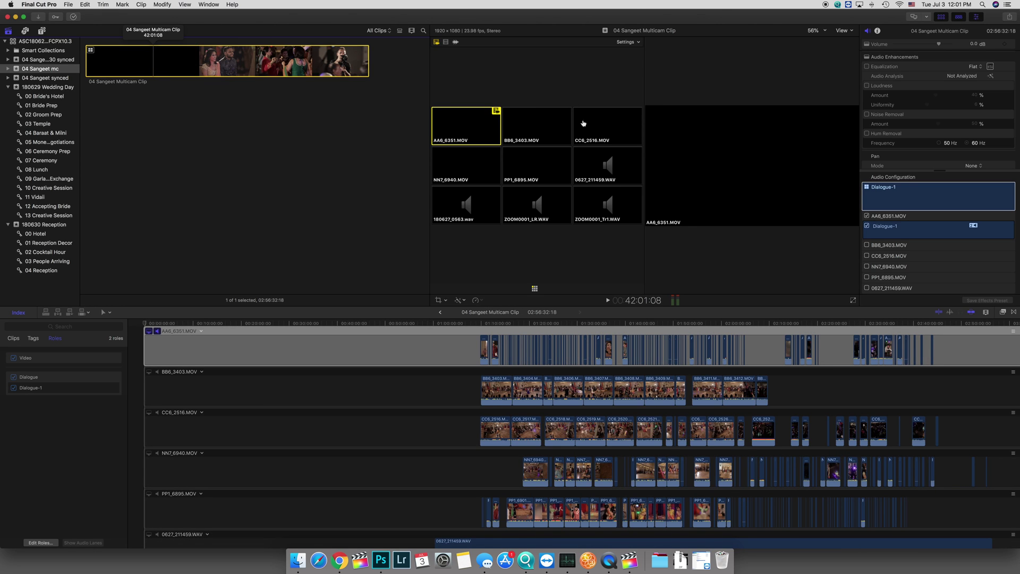
pyautogui.click(156, 448)
pyautogui.click(149, 453)
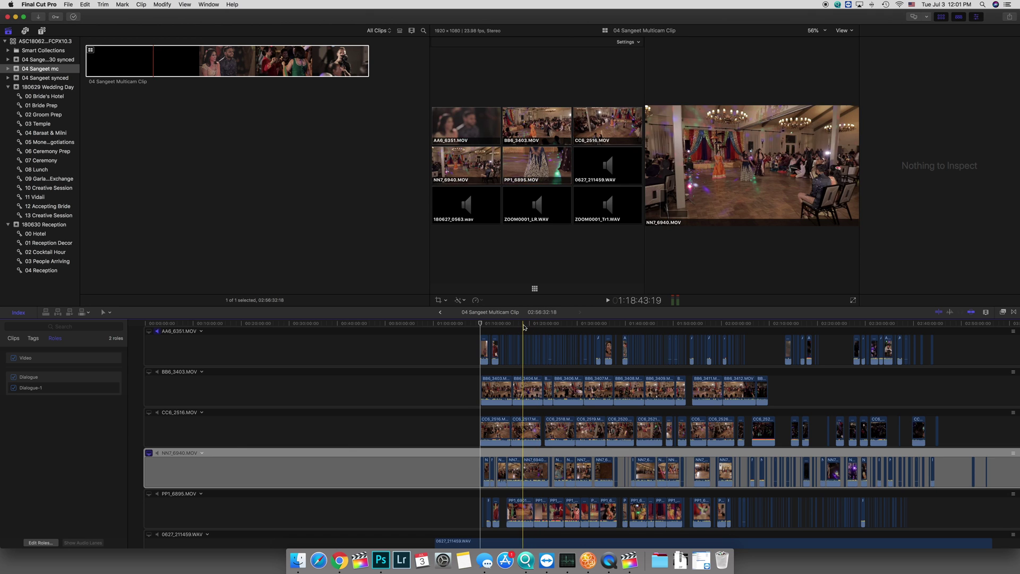
# Delete the NN7_6940 clip from its angle, then return the playhead to the start
pyautogui.press('super+equal')
pyautogui.press('super+equal')
pyautogui.press('super+equal')
pyautogui.press('super+equal')
pyautogui.press('super+equal')
pyautogui.press('super+equal')
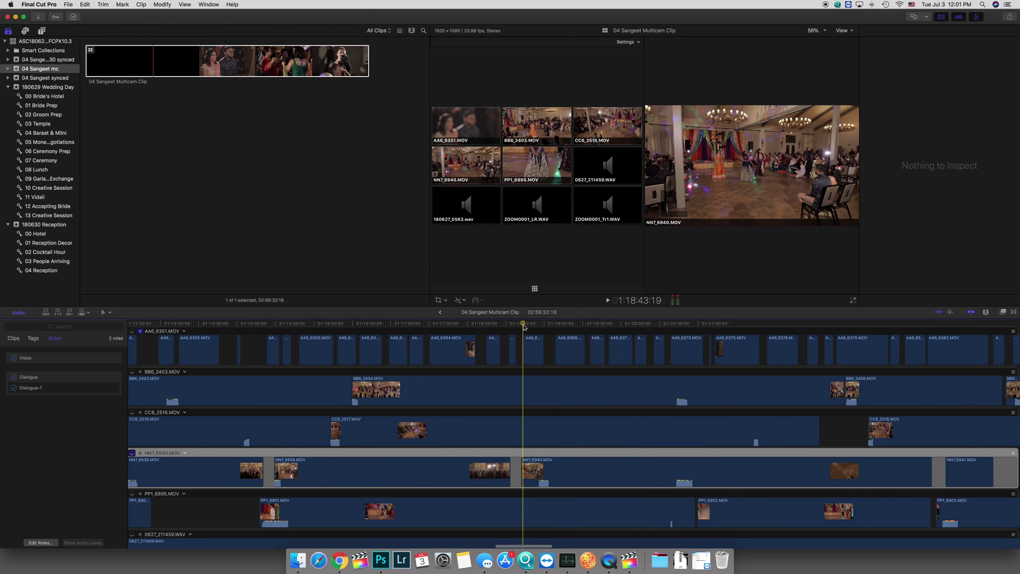
pyautogui.click(506, 325)
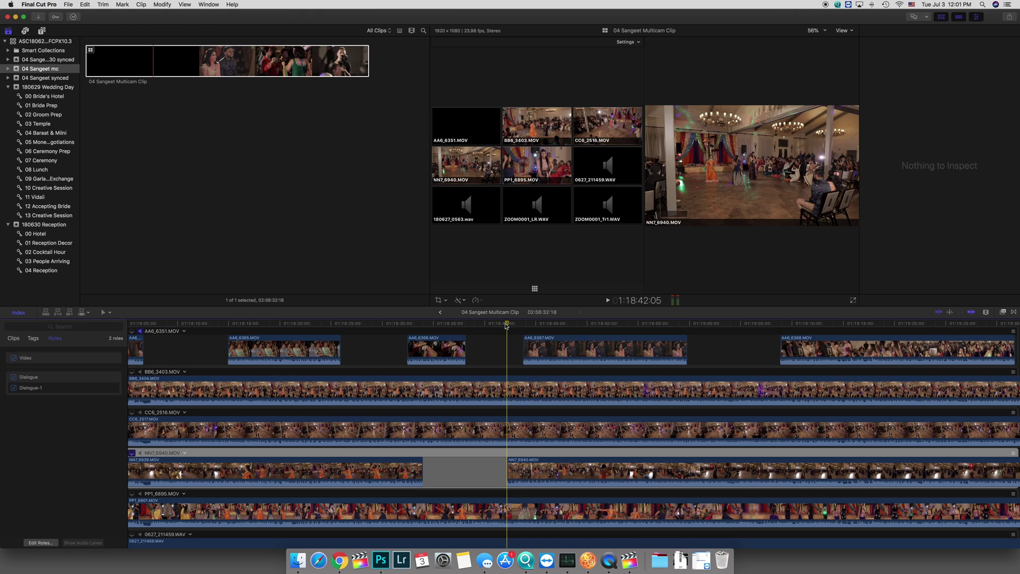
pyautogui.click(526, 472)
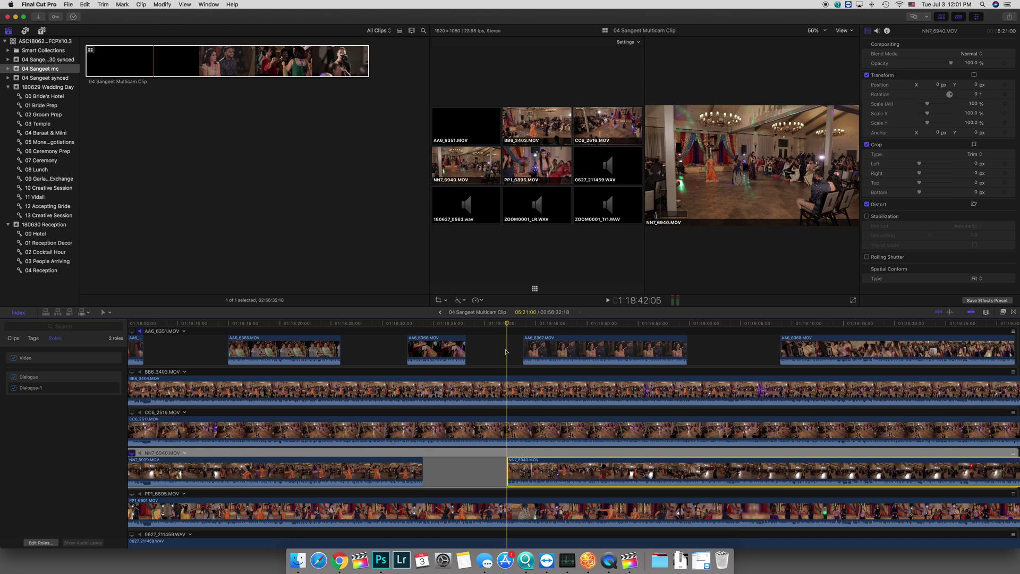
pyautogui.press('Delete')
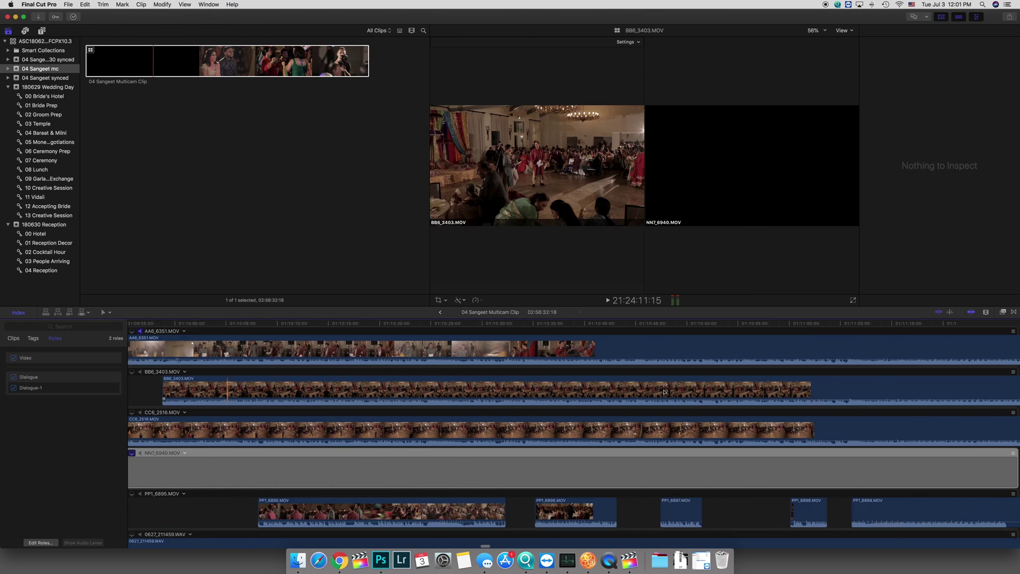
pyautogui.hscroll(20, 664, 392)
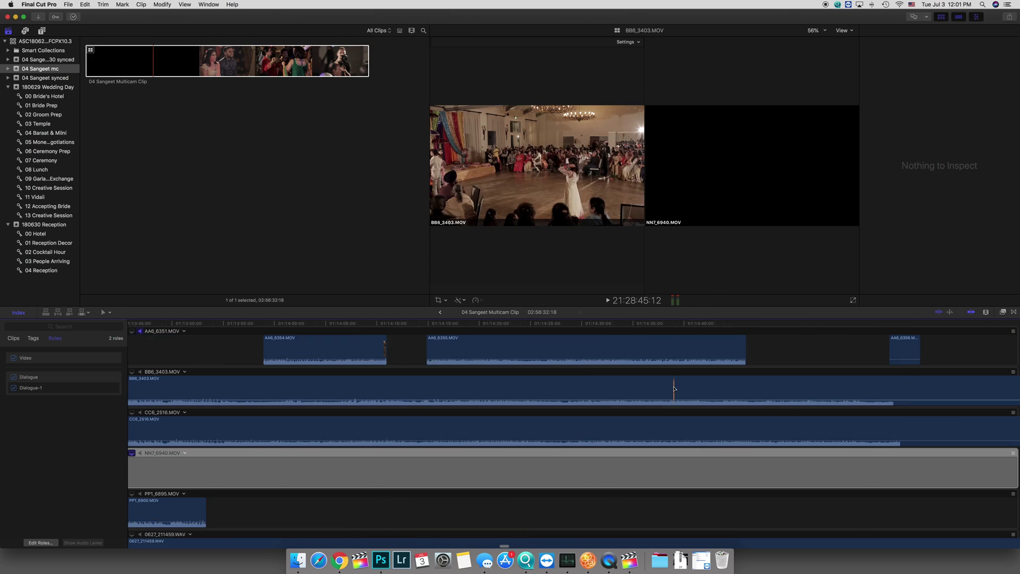
pyautogui.hscroll(15, 674, 389)
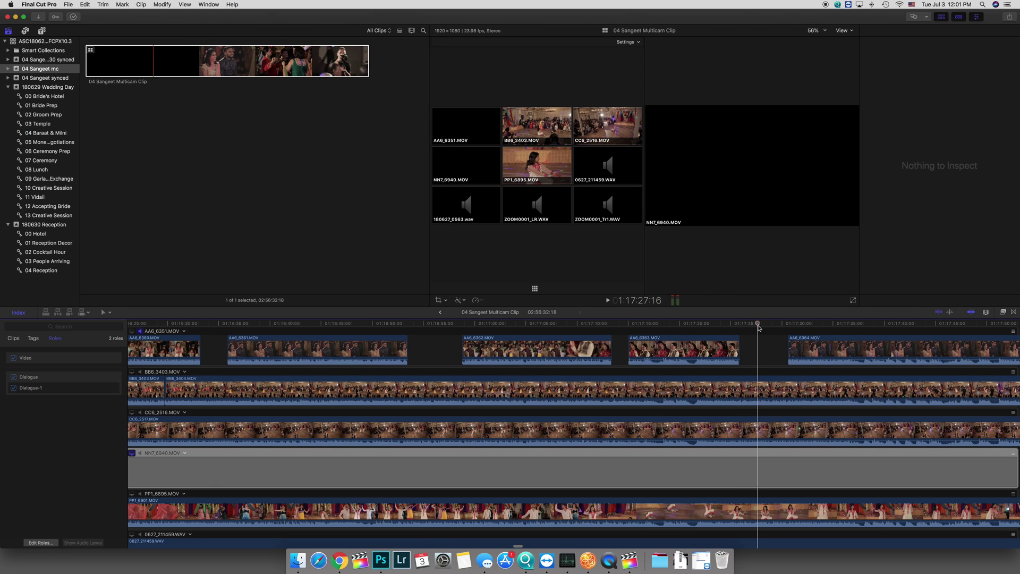
pyautogui.press('super+minus')
pyautogui.press('super+minus')
pyautogui.press('super+minus')
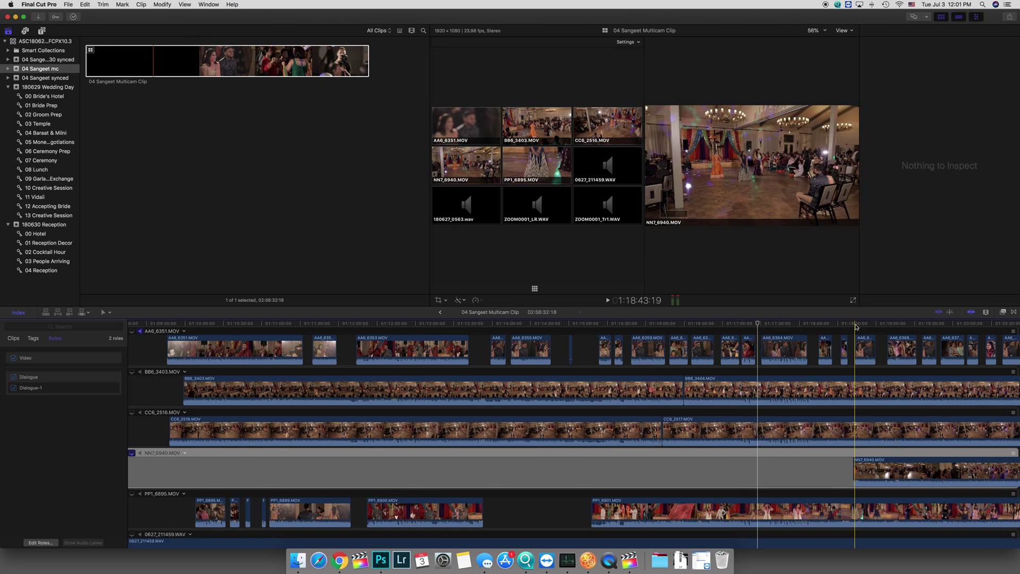
pyautogui.press('super+equal')
pyautogui.press('super+equal')
pyautogui.press('super+equal')
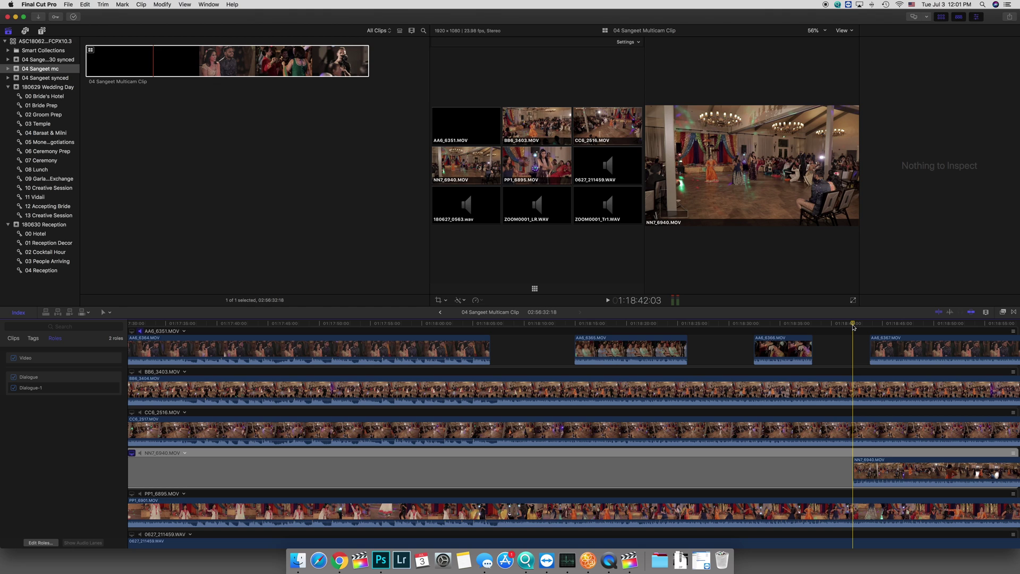
pyautogui.press('super+minus')
pyautogui.press('super+minus')
pyautogui.press('super+minus')
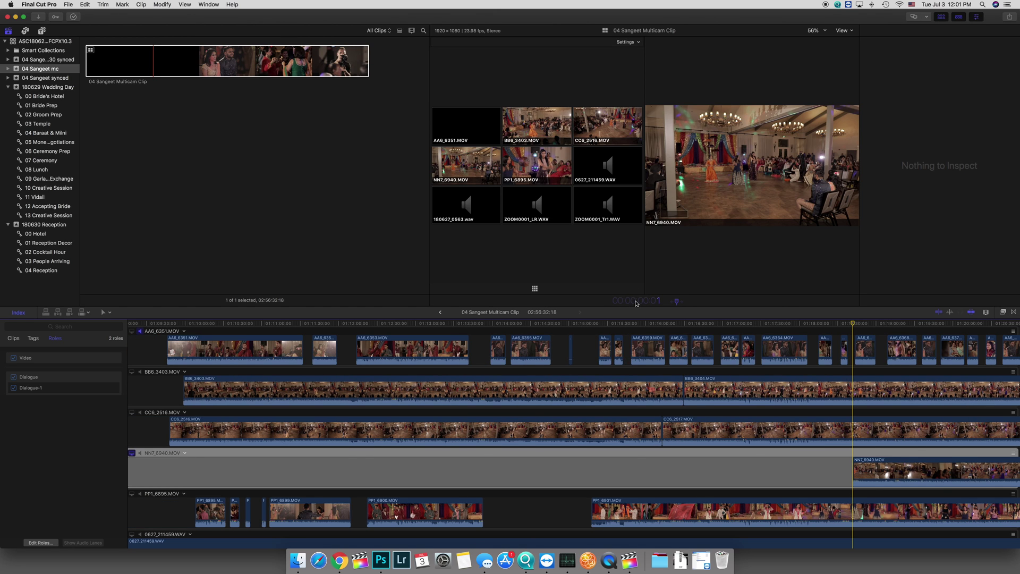
pyautogui.press('Home')
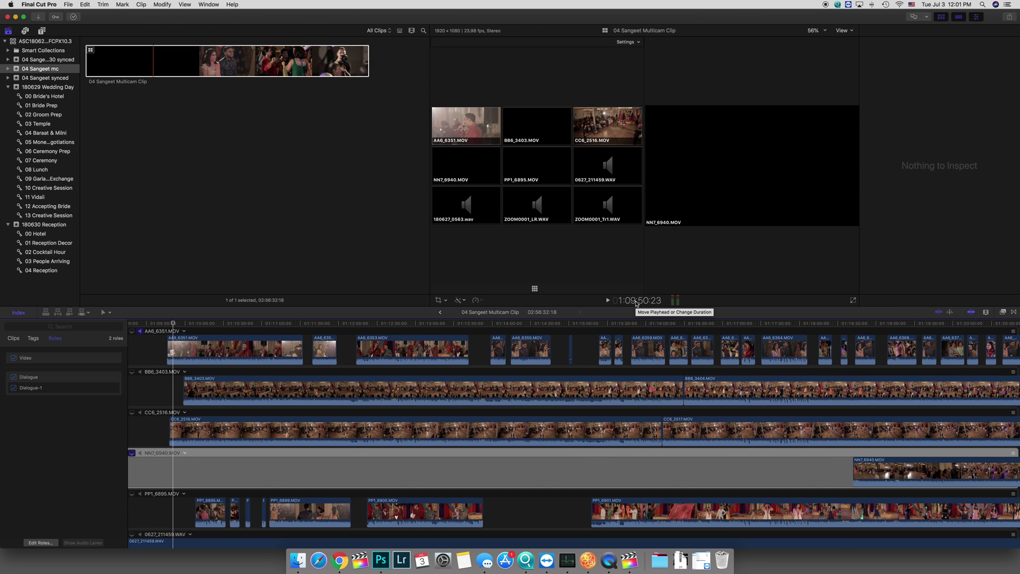
# Zoom out to every angle's full length and marquee-select all clips in the NN7_6940 angle
pyautogui.click(848, 325)
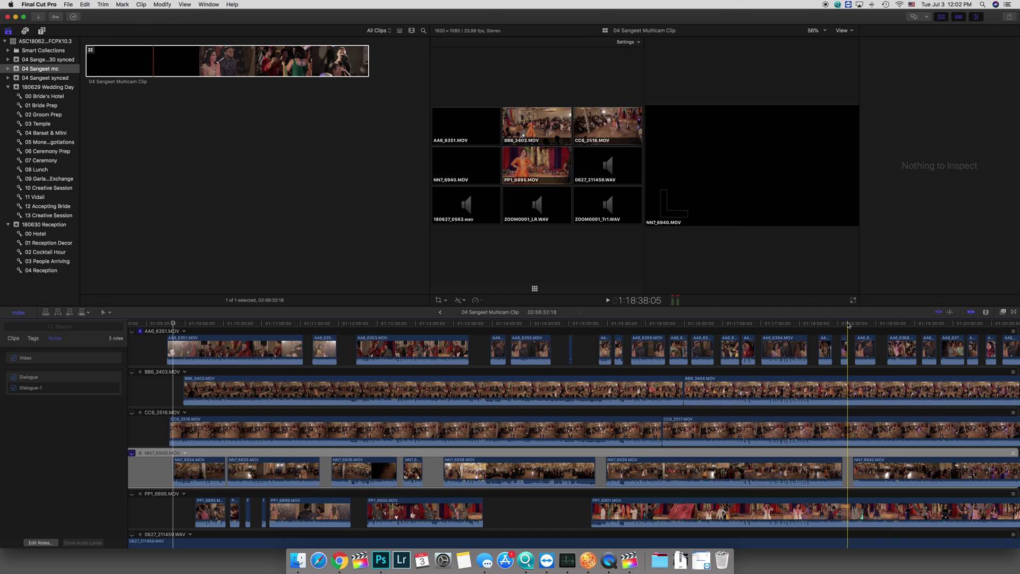
pyautogui.moveTo(849, 325); pyautogui.dragTo(853, 325)
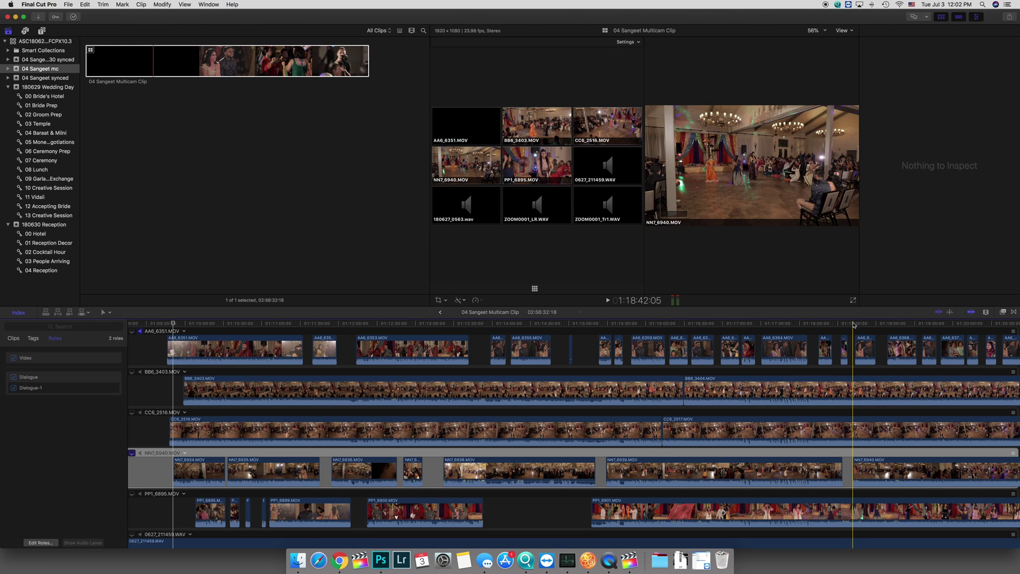
pyautogui.press('super+equal')
pyautogui.press('super+equal')
pyautogui.press('super+equal')
pyautogui.press('super+equal')
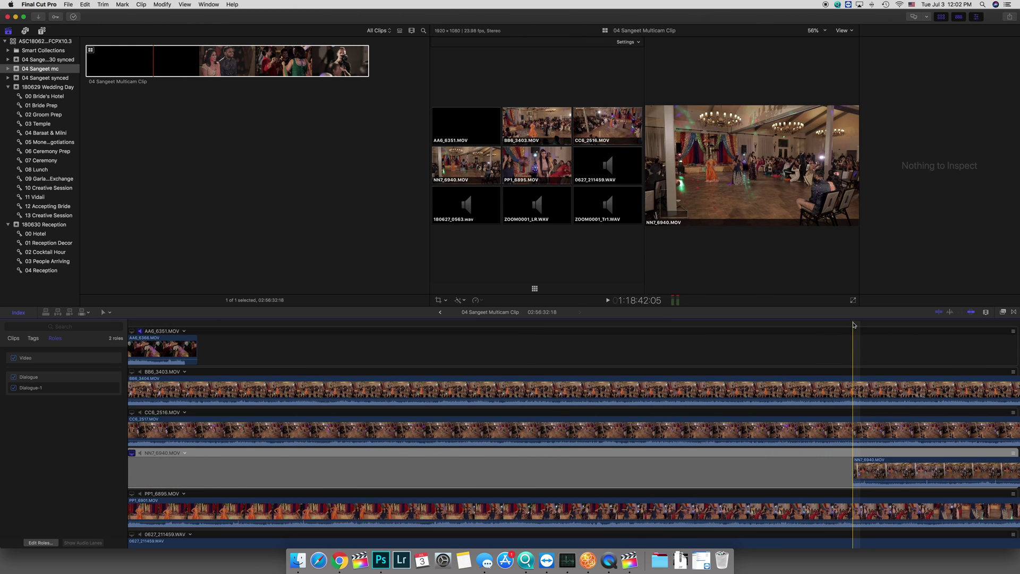
pyautogui.press('super+minus')
pyautogui.press('super+minus')
pyautogui.press('super+minus')
pyautogui.press('super+minus')
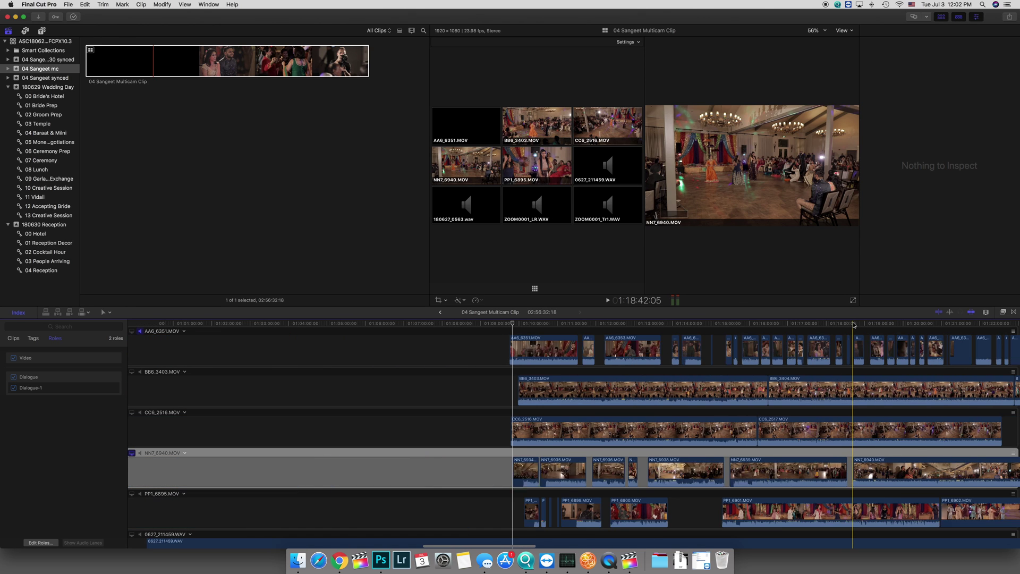
pyautogui.press('super+minus')
pyautogui.press('super+minus')
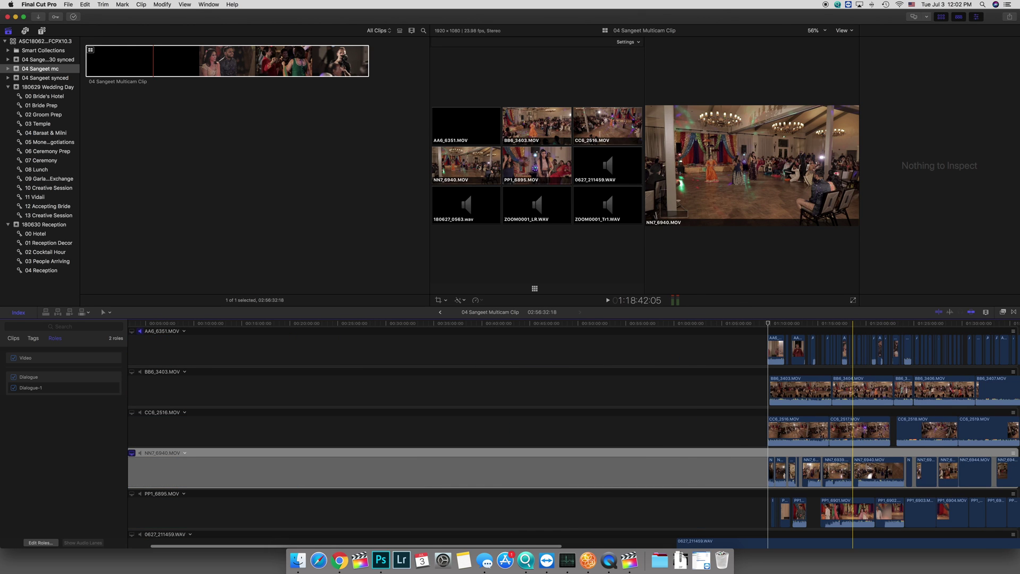
pyautogui.click(866, 468)
pyautogui.hscroll(10, 873, 468)
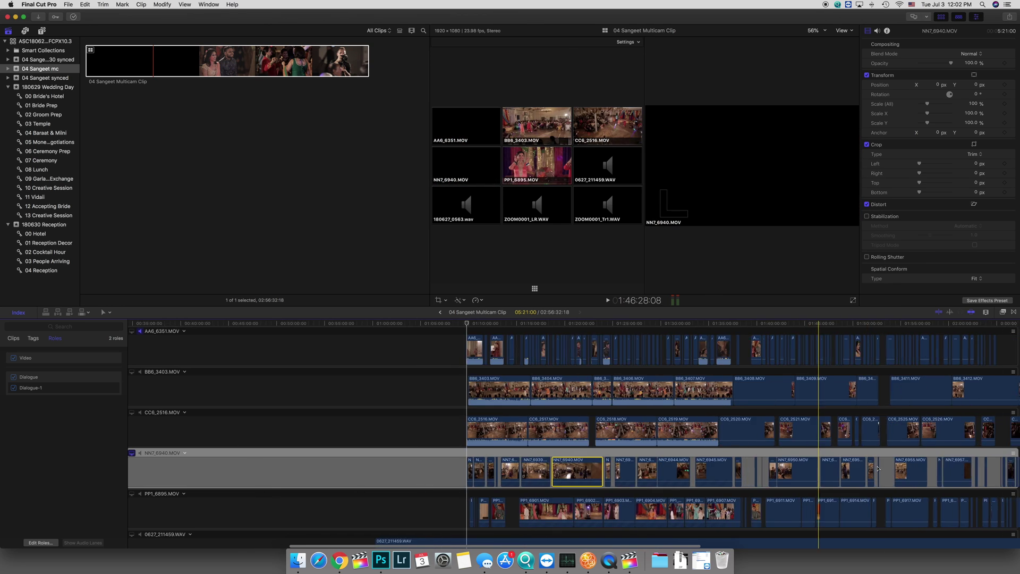
pyautogui.hscroll(10, 877, 467)
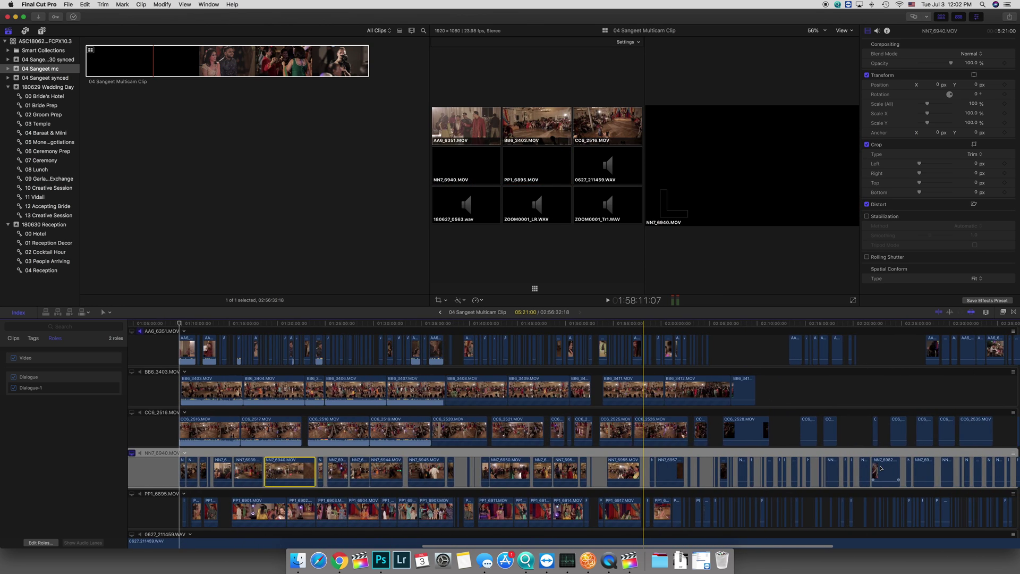
pyautogui.press('super+minus')
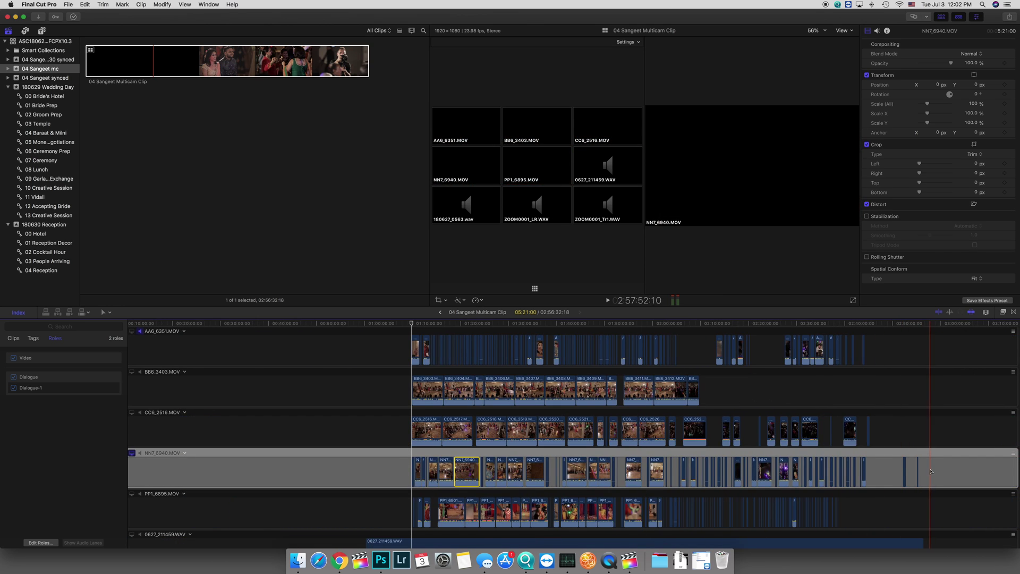
pyautogui.moveTo(930, 471); pyautogui.dragTo(452, 472)
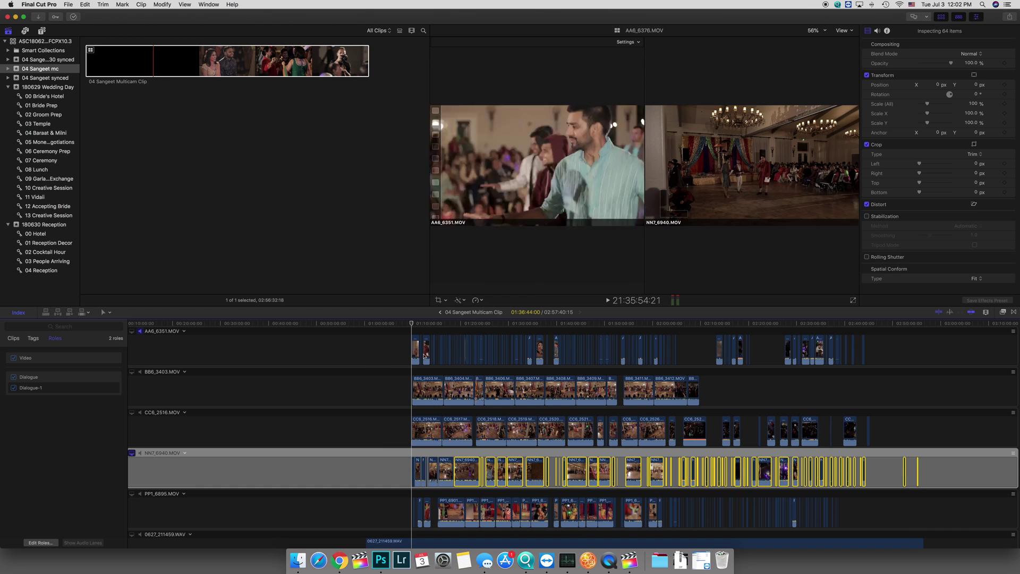
pyautogui.scroll(-5, 378, 369)
pyautogui.scroll(5, 378, 369)
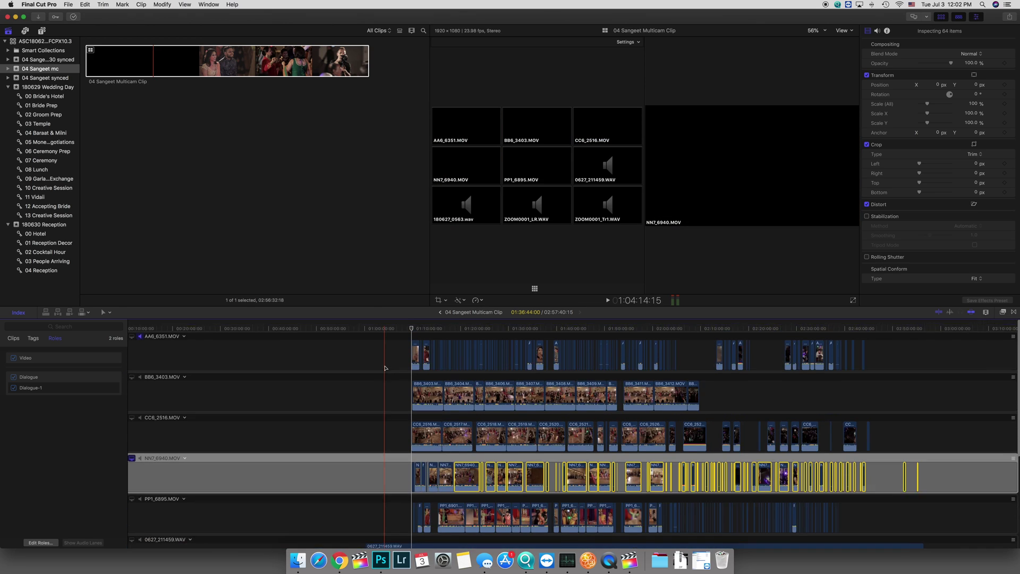
# Open the 04 Sangeet synced project in the timeline
pyautogui.click(45, 60)
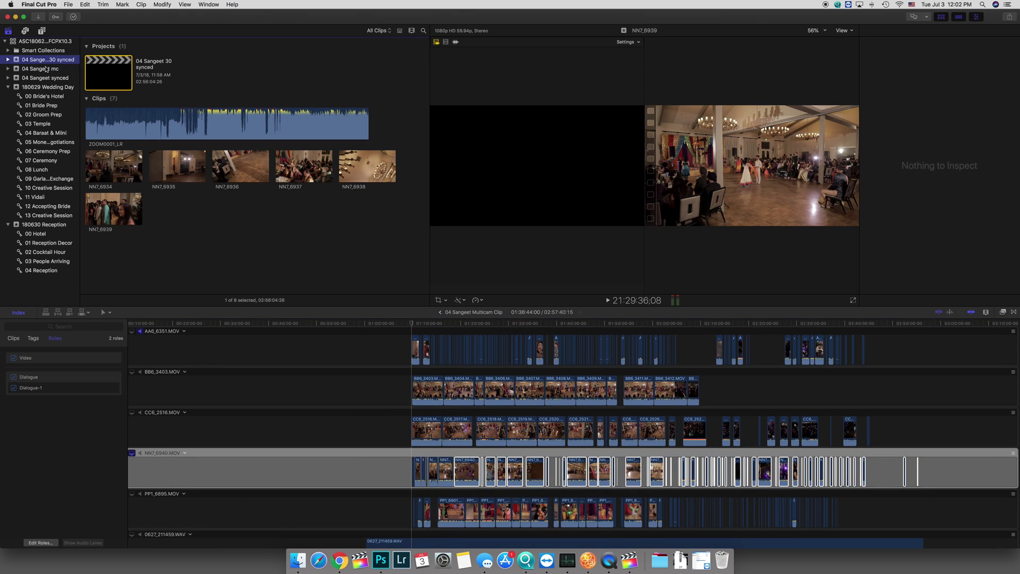
pyautogui.click(48, 78)
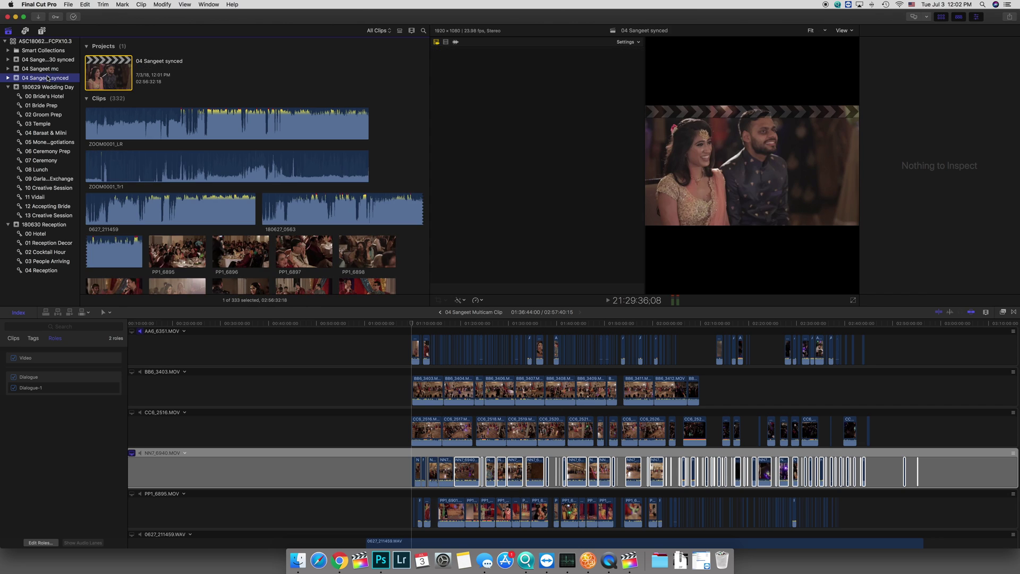
pyautogui.doubleClick(89, 77)
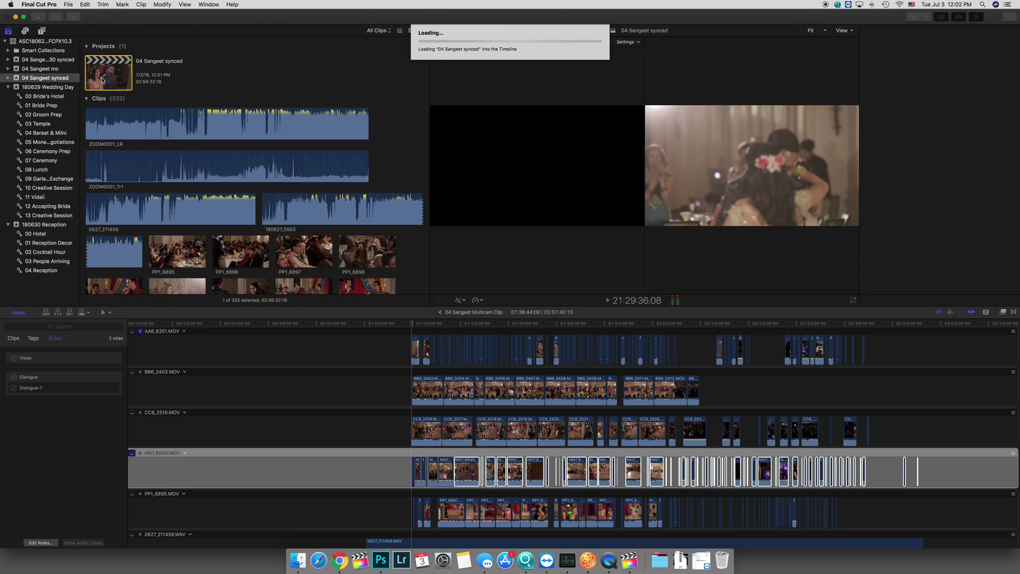
# Overwrite the empty gap in the primary storyline with the 04 Sangeet Multicam Clip
pyautogui.click(41, 69)
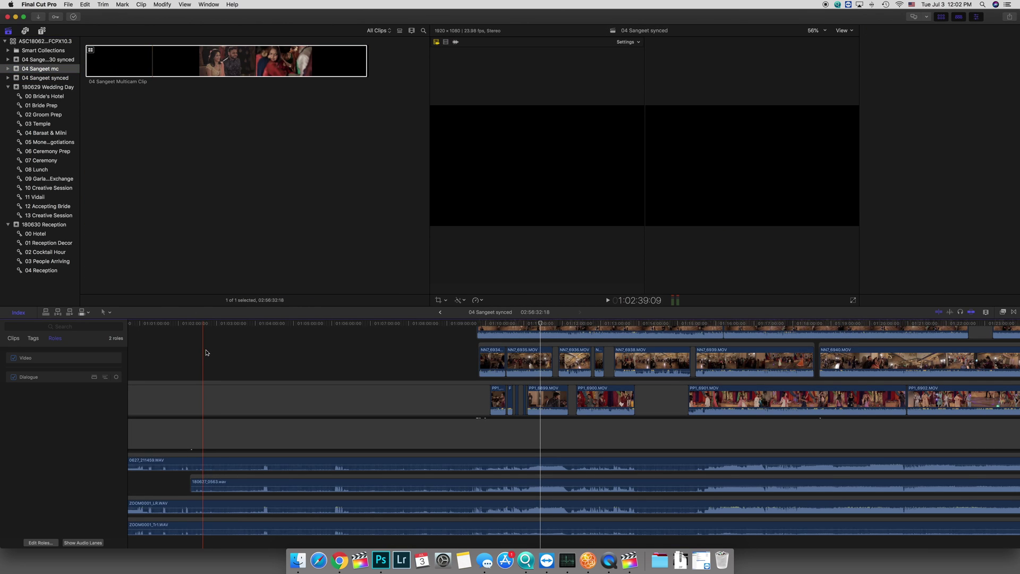
pyautogui.click(205, 368)
pyautogui.press('super+minus')
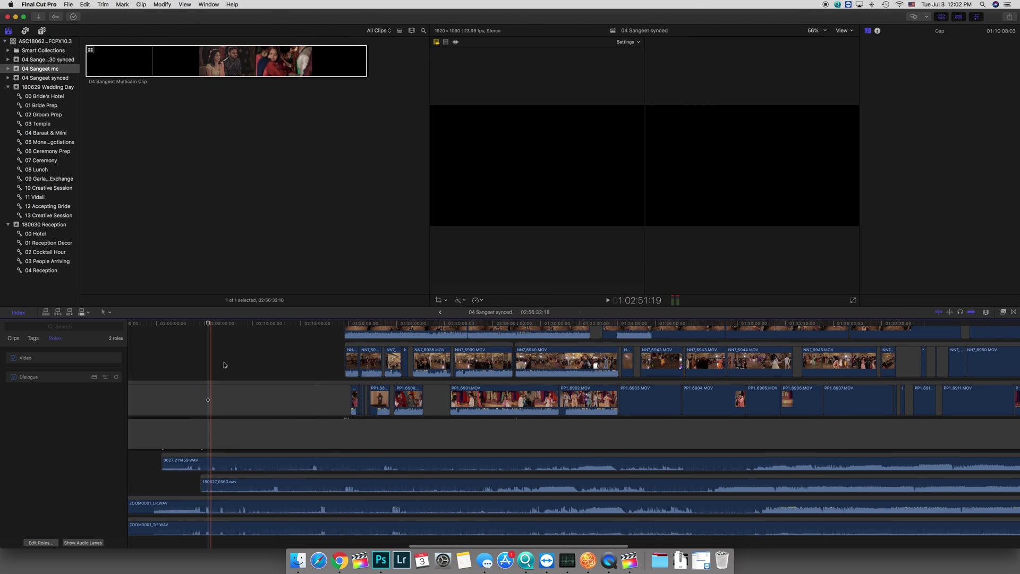
pyautogui.press('super+minus')
pyautogui.press('super+minus')
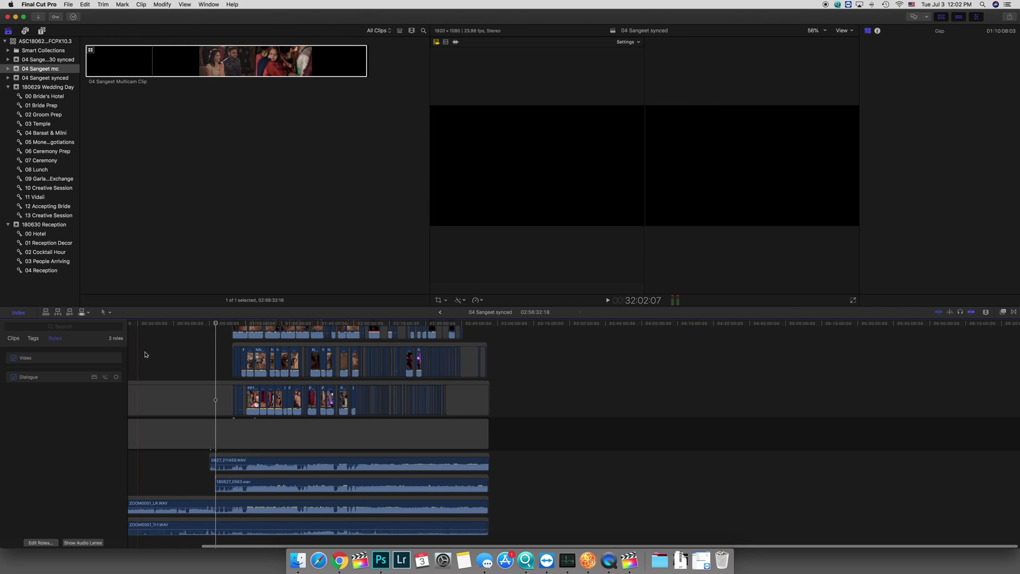
pyautogui.hscroll(-5, 146, 354)
pyautogui.click(167, 64)
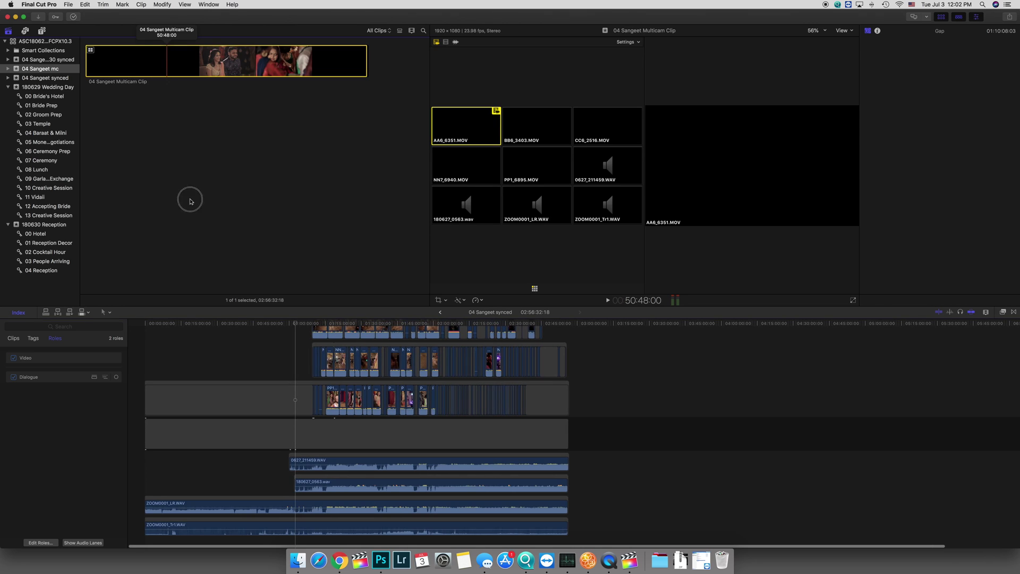
pyautogui.click(148, 352)
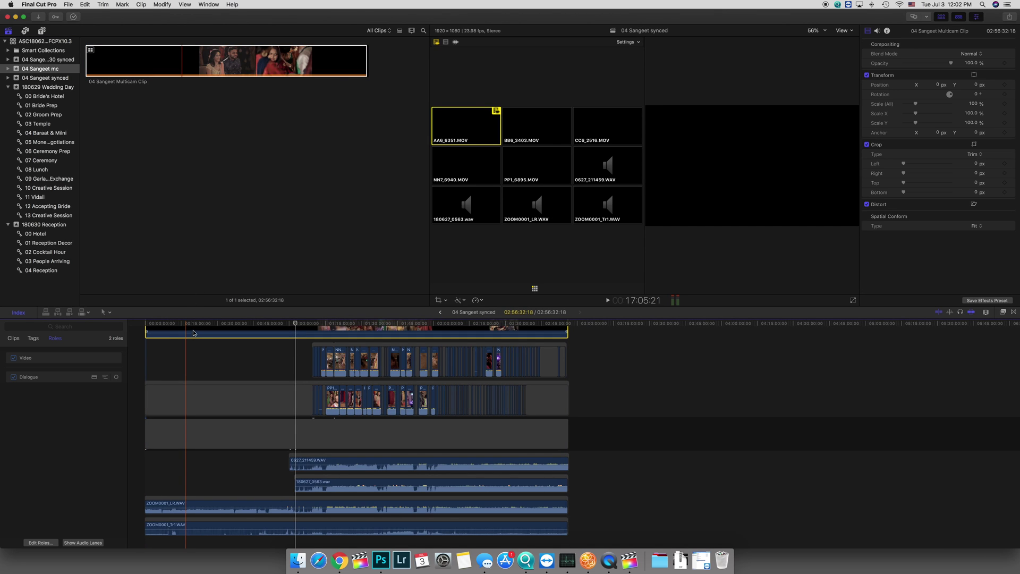
pyautogui.press('super+alt+Down')
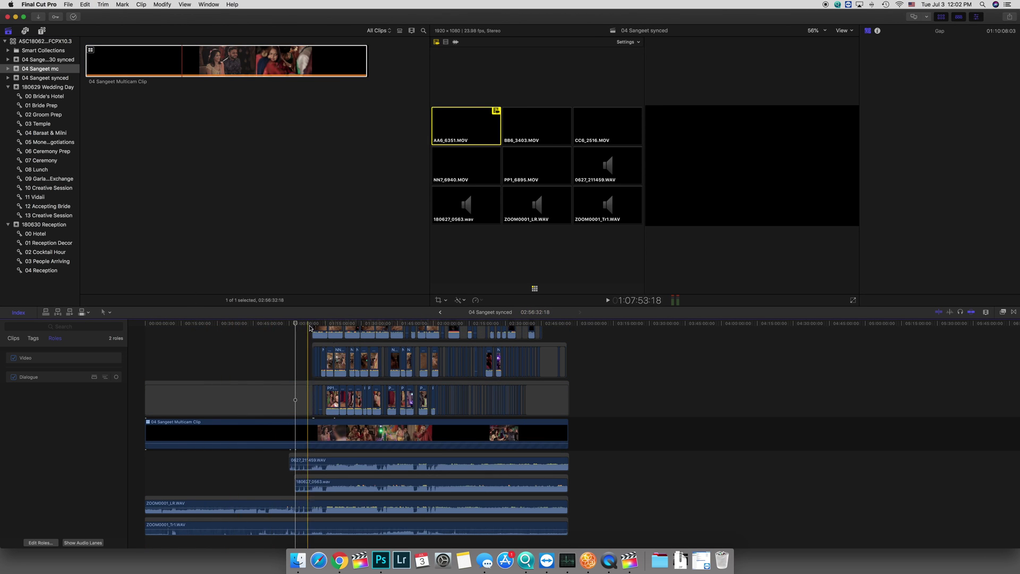
pyautogui.press('super+equal')
pyautogui.press('super+equal')
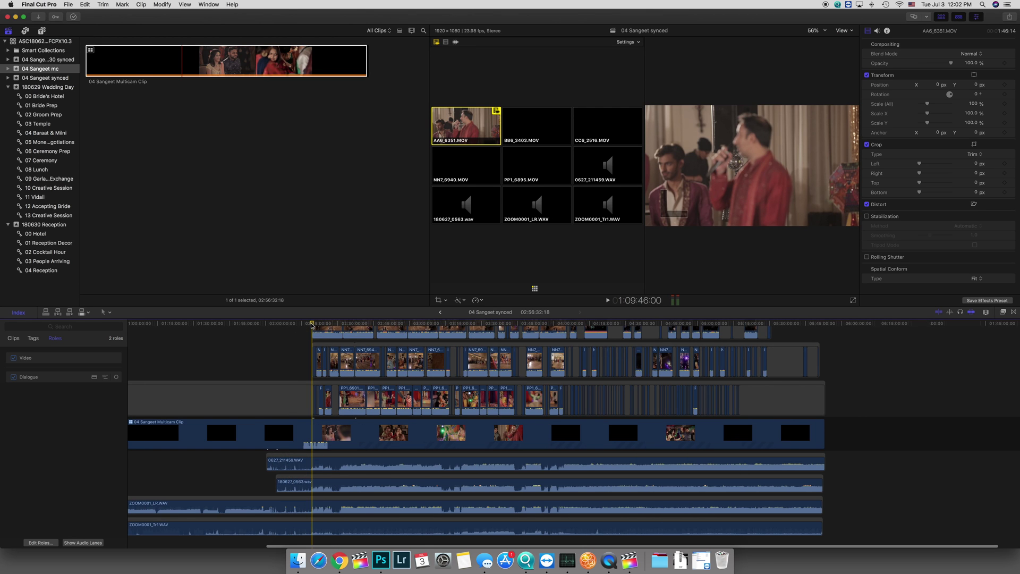
pyautogui.press('super+equal')
pyautogui.press('super+equal')
pyautogui.press('super+equal')
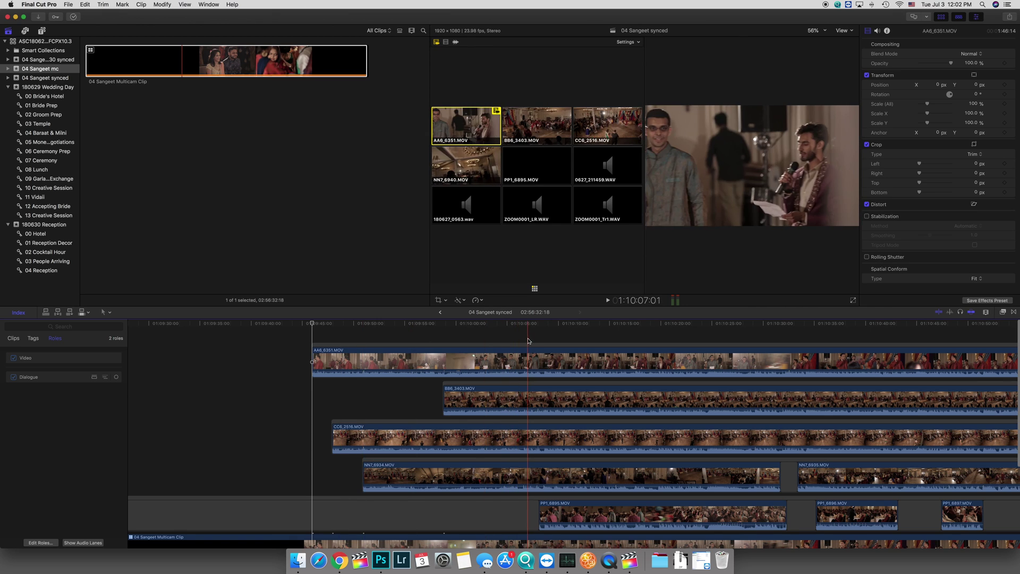
pyautogui.click(365, 340)
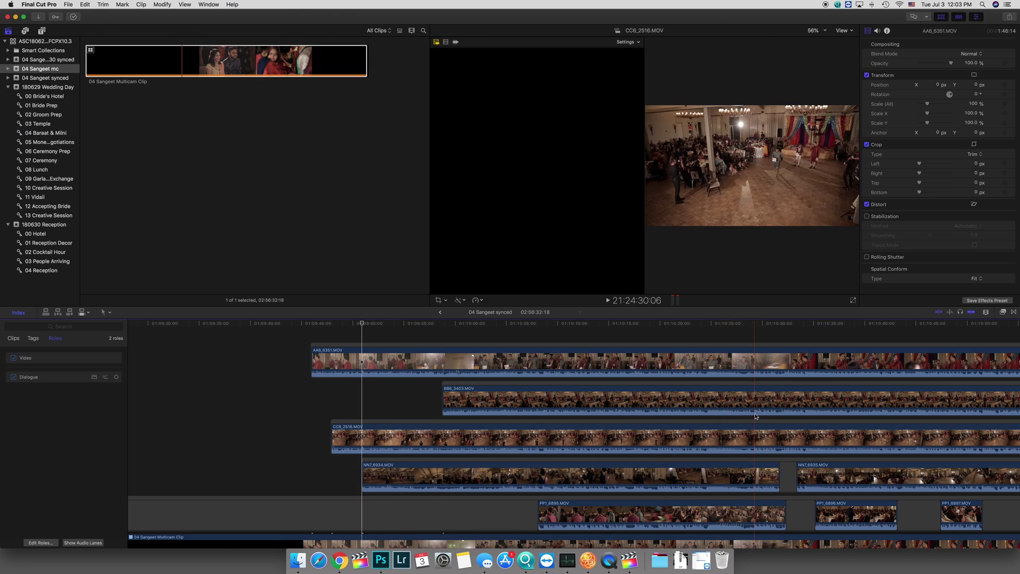
pyautogui.hscroll(15, 584, 404)
pyautogui.scroll(-2, 584, 403)
pyautogui.press('super+minus')
pyautogui.press('super+minus')
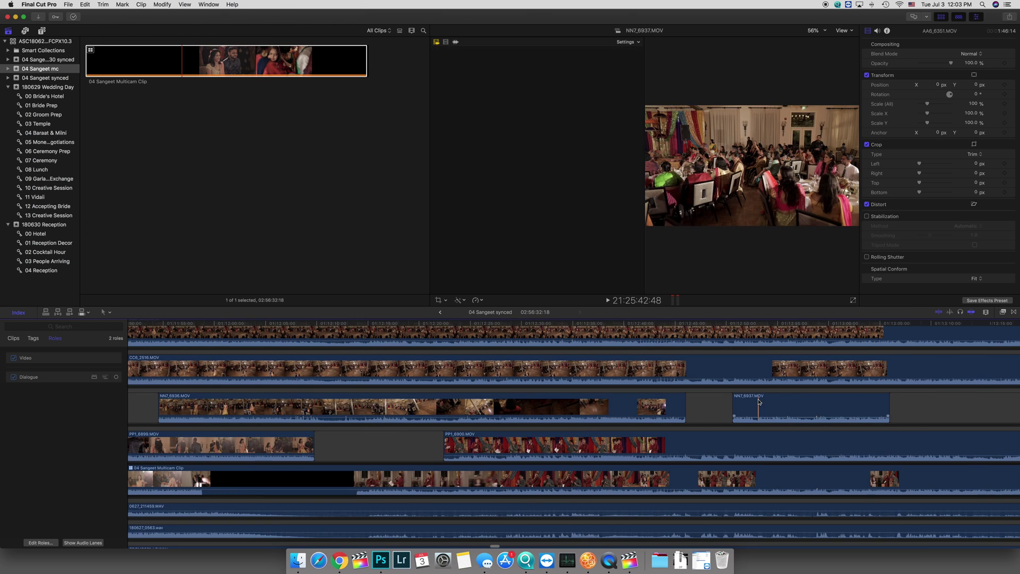
pyautogui.hscroll(20, 759, 398)
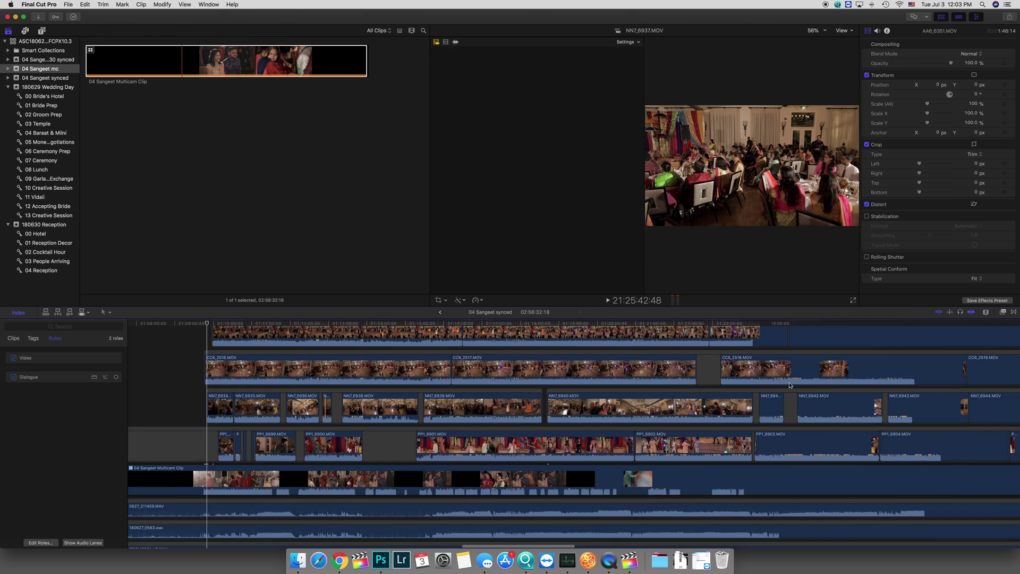
pyautogui.click(610, 324)
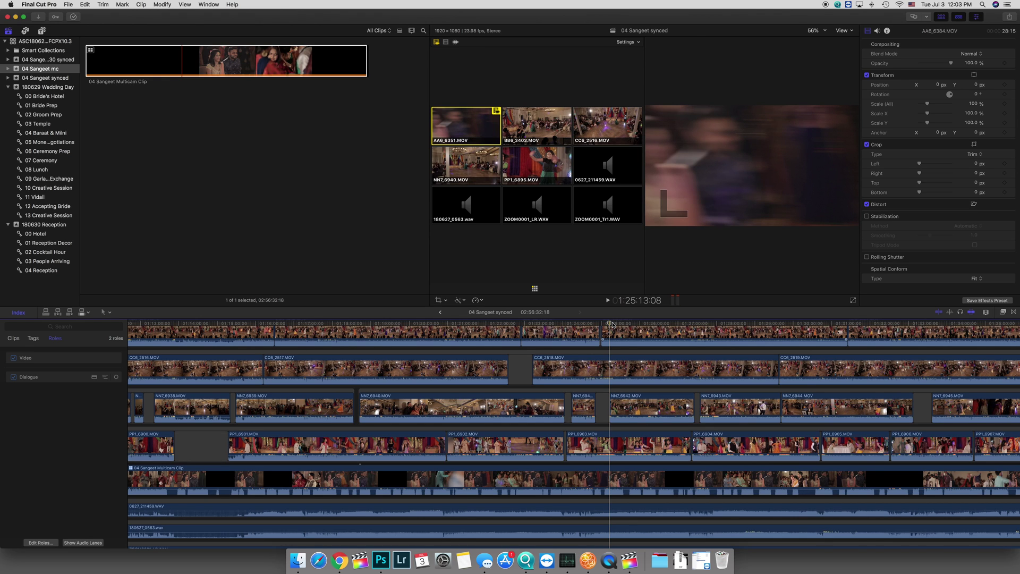
pyautogui.press('super+equal')
pyautogui.press('super+equal')
pyautogui.press('super+equal')
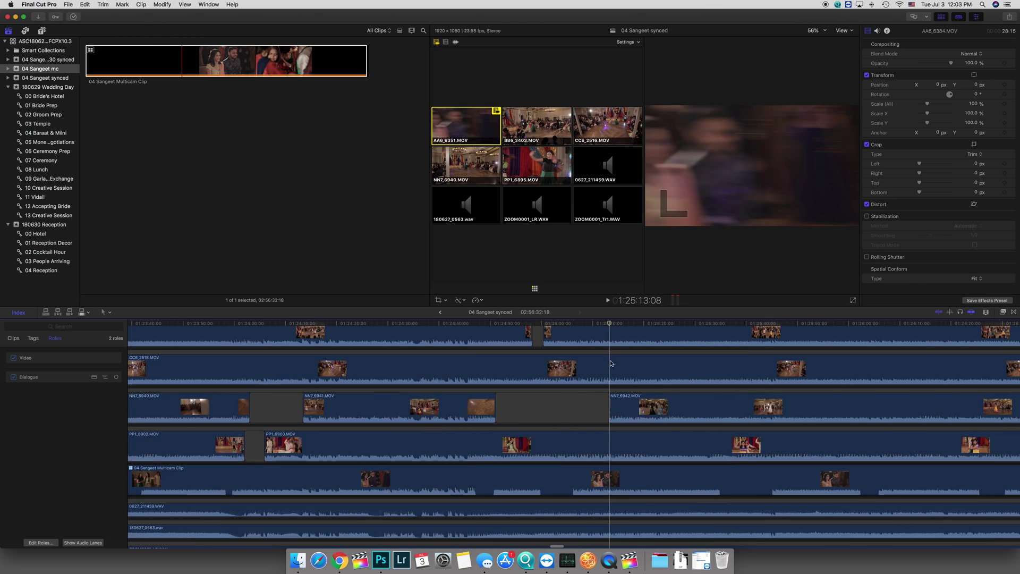
pyautogui.click(611, 404)
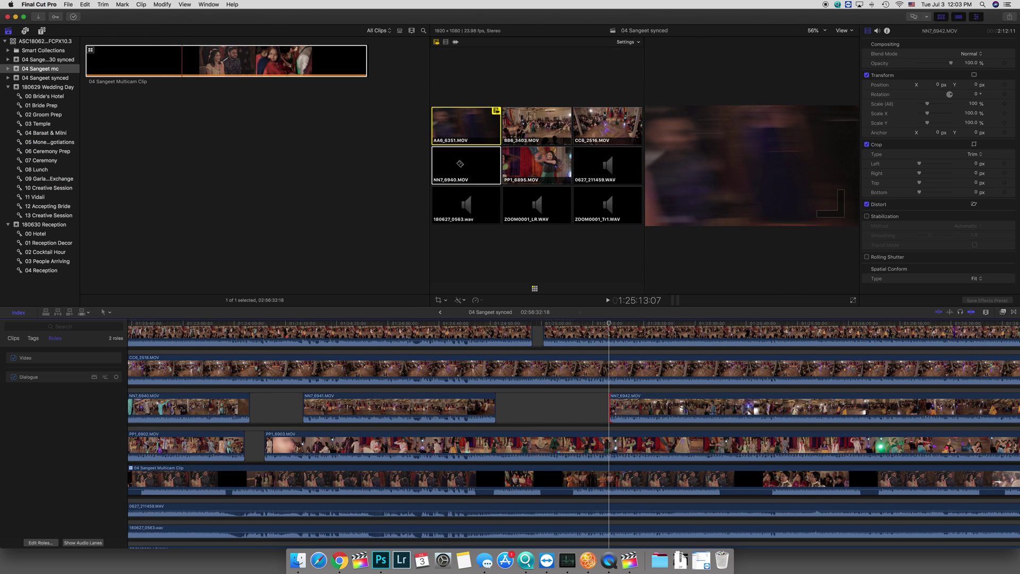
pyautogui.press('Right')
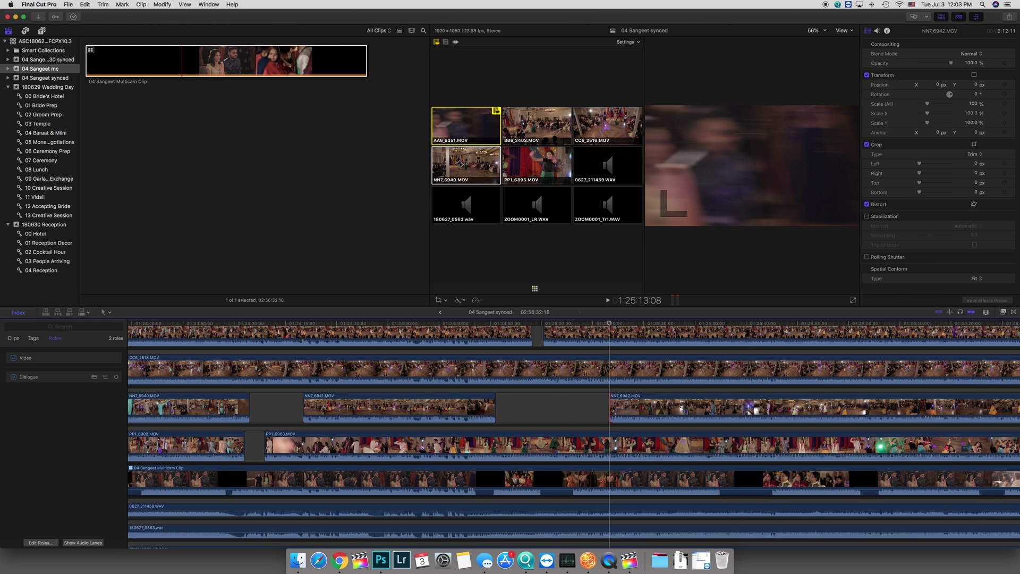
pyautogui.press('super+minus')
pyautogui.press('super+minus')
pyautogui.press('super+minus')
pyautogui.press('super+minus')
pyautogui.press('super+minus')
pyautogui.press('super+minus')
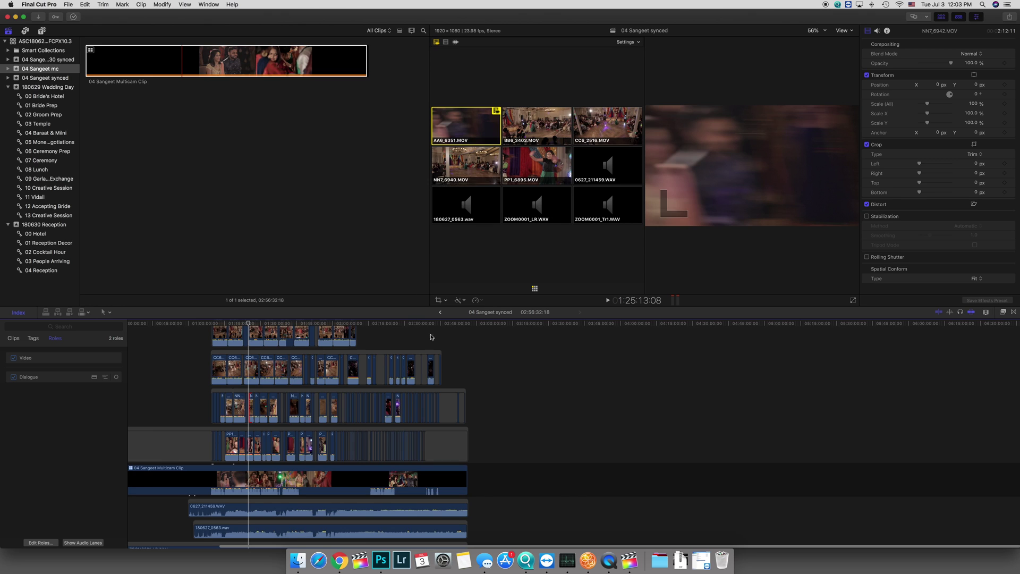
pyautogui.hscroll(-5, 573, 447)
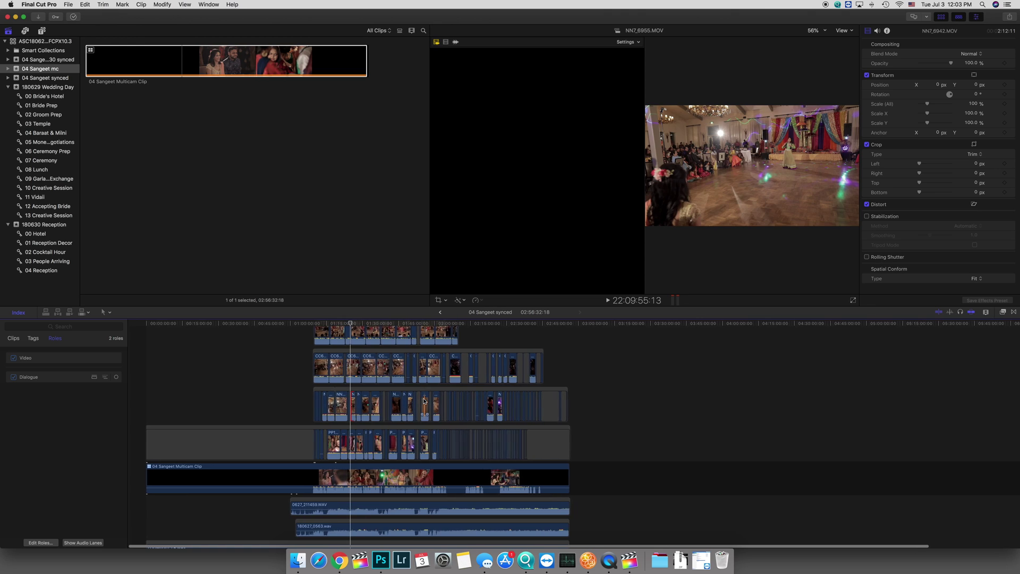
pyautogui.moveTo(632, 443); pyautogui.dragTo(279, 444)
pyautogui.moveTo(640, 447); pyautogui.dragTo(190, 303)
pyautogui.moveTo(188, 339); pyautogui.dragTo(187, 341)
pyautogui.click(210, 425)
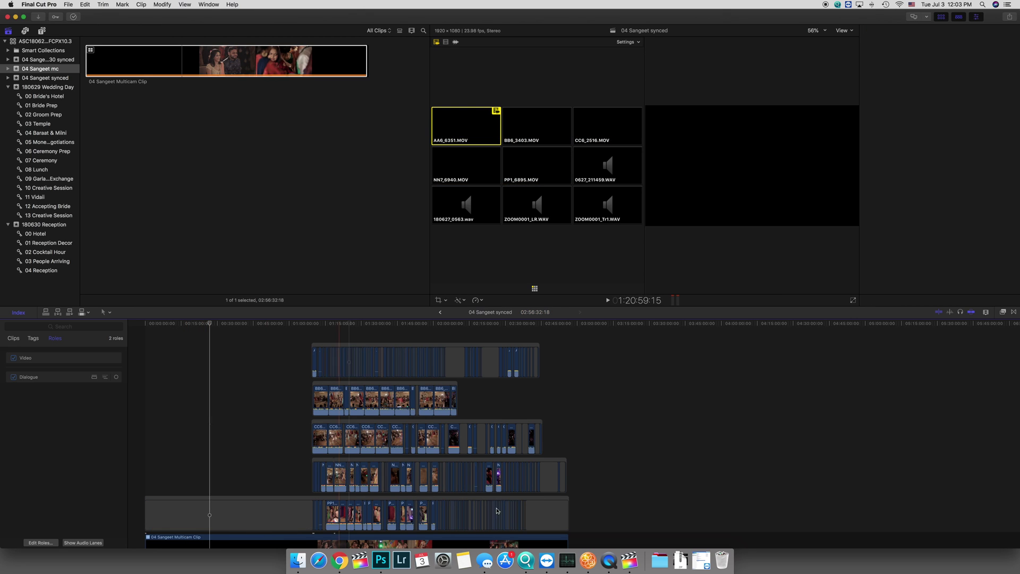
pyautogui.moveTo(619, 515); pyautogui.dragTo(299, 520)
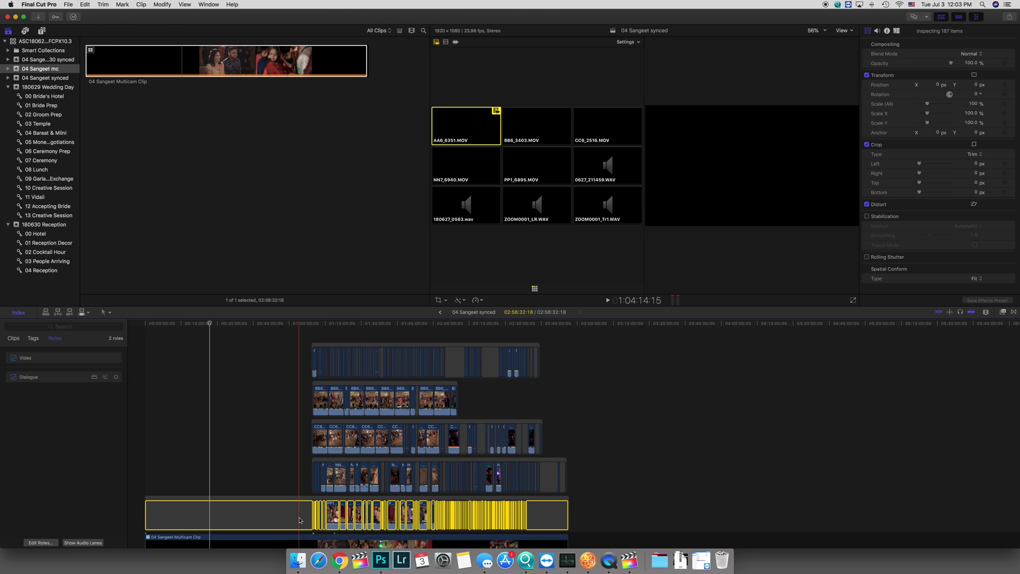
pyautogui.moveTo(583, 460); pyautogui.dragTo(240, 449)
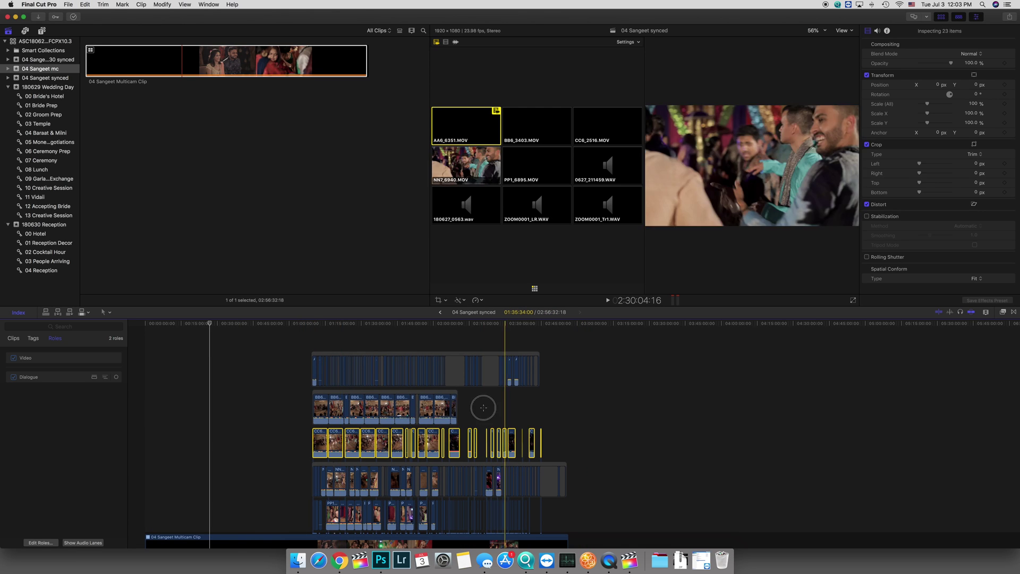
pyautogui.moveTo(505, 407); pyautogui.dragTo(255, 409)
pyautogui.moveTo(598, 366); pyautogui.dragTo(247, 365)
pyautogui.press('super+a')
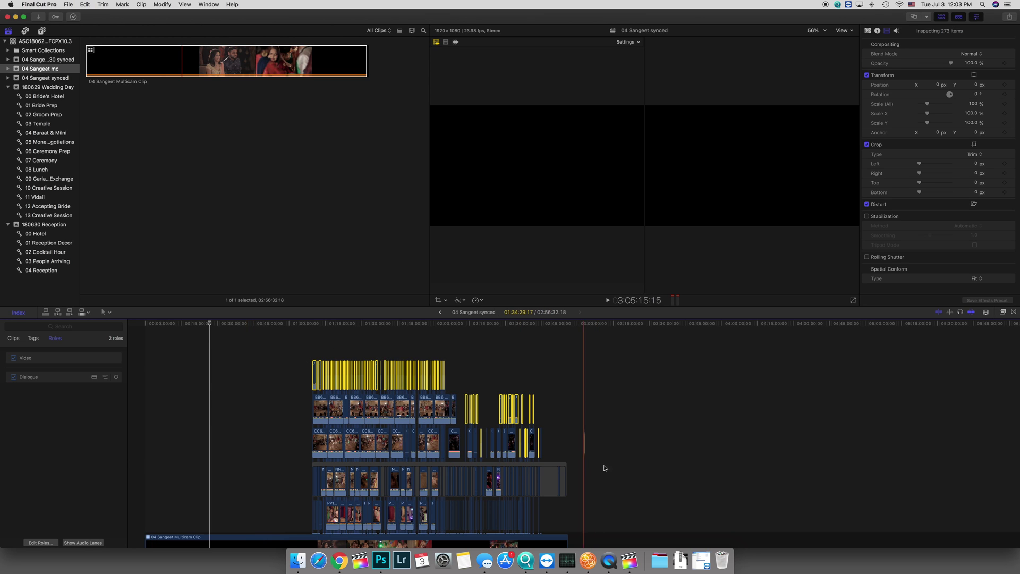
pyautogui.moveTo(616, 478); pyautogui.dragTo(265, 472)
pyautogui.press('super+c')
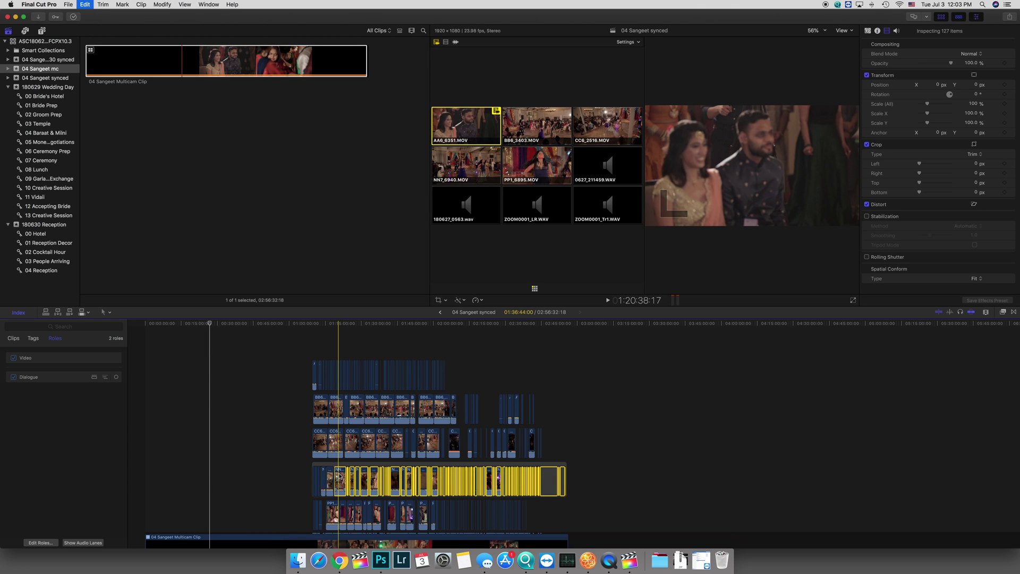
pyautogui.press('super+v')
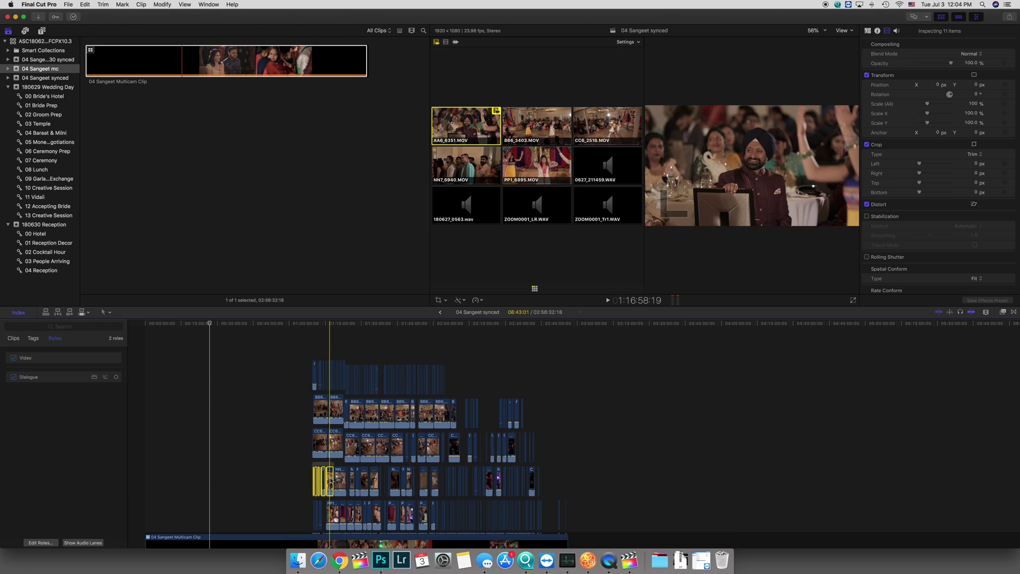
pyautogui.click(276, 463)
pyautogui.scroll(-2, 372, 478)
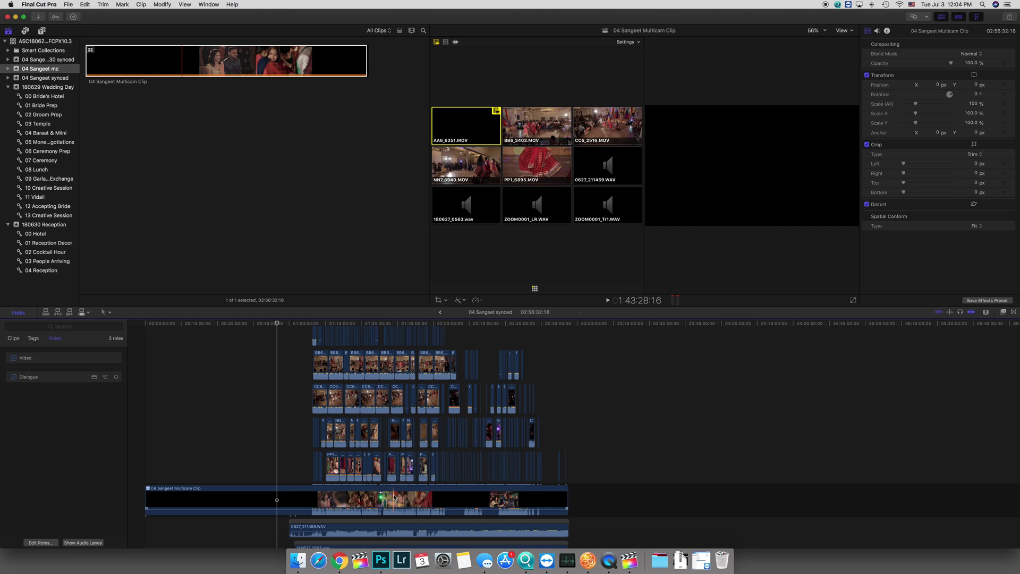
pyautogui.click(344, 467)
# Paste PP1_6902.MOV's Volume attribute onto all 334 connected camera clips
pyautogui.moveTo(628, 497); pyautogui.dragTo(290, 320)
pyautogui.press('super+shift+v')
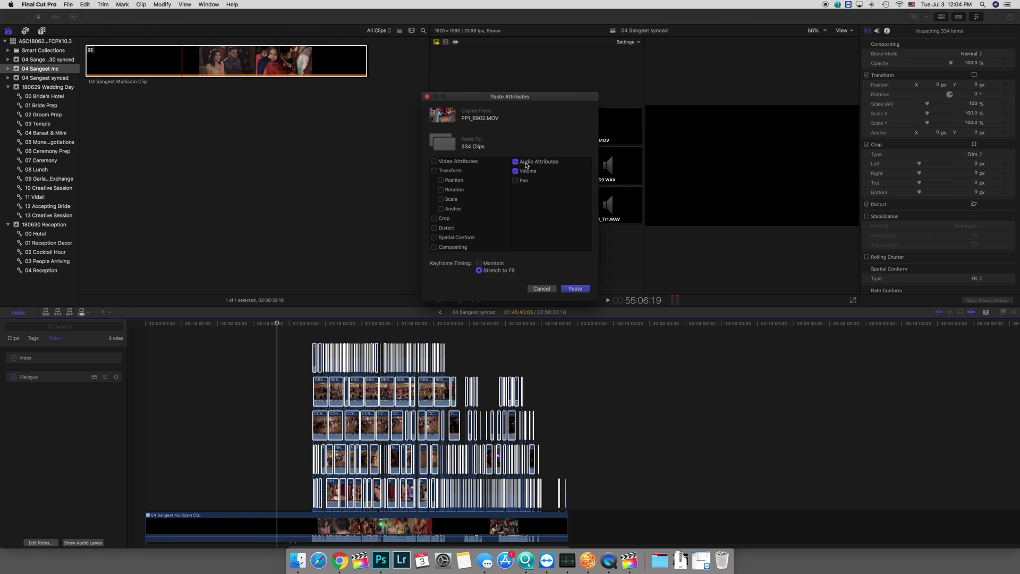
pyautogui.scroll(-1, 479, 213)
pyautogui.scroll(-1, 480, 213)
pyautogui.click(574, 288)
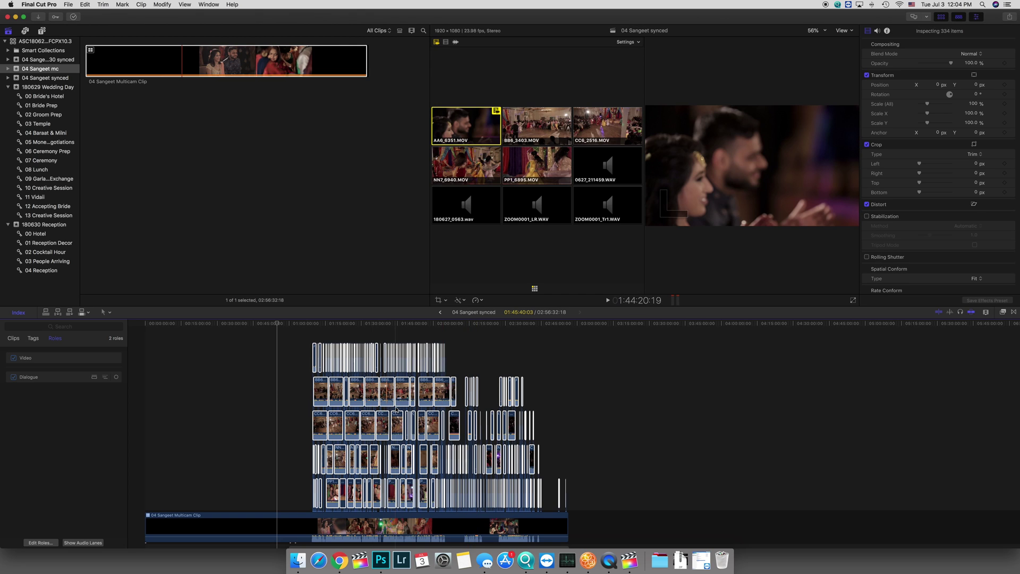
pyautogui.press('super+shift+v')
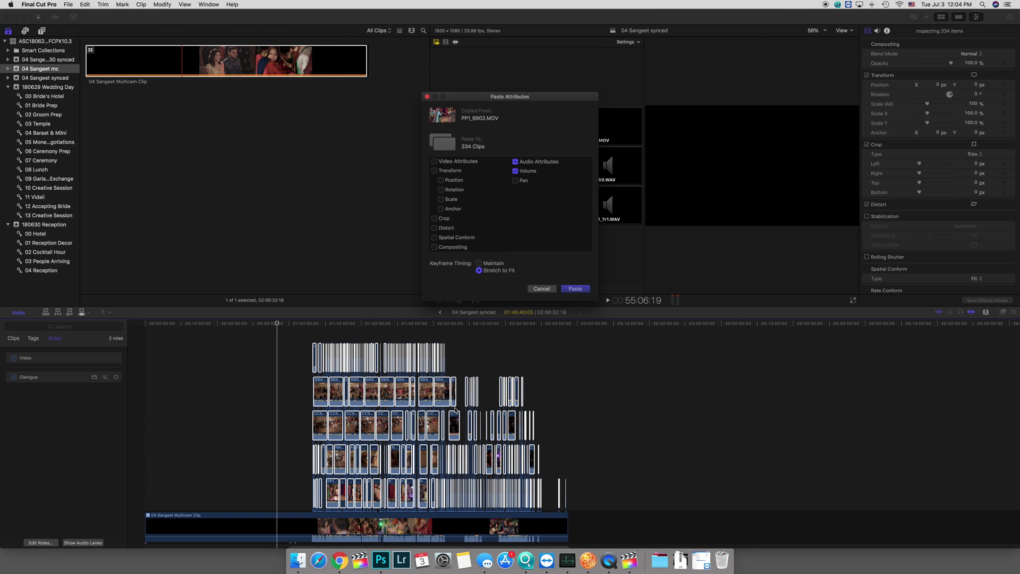
pyautogui.press('Return')
pyautogui.moveTo(618, 499); pyautogui.dragTo(260, 347)
# Marquee-select the four WAV recordings below the multicam clip to view their audio settings
pyautogui.click(261, 351)
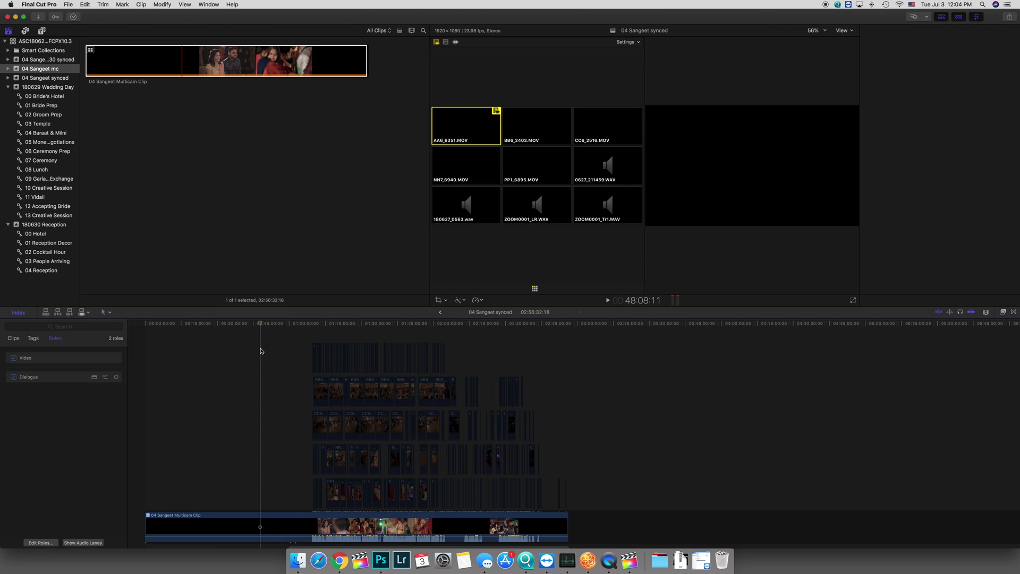
pyautogui.scroll(-5, 304, 368)
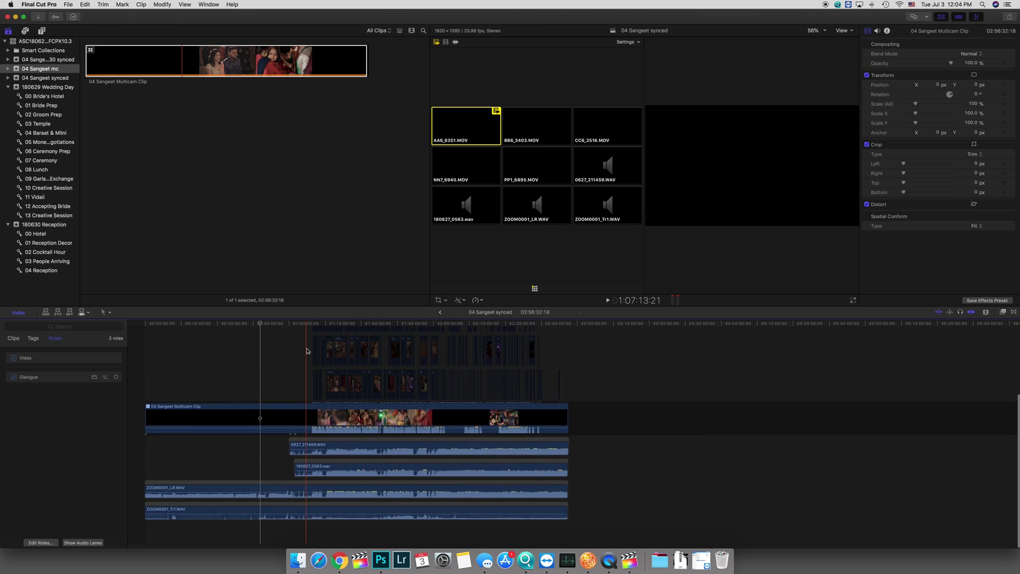
pyautogui.moveTo(625, 528); pyautogui.dragTo(459, 460)
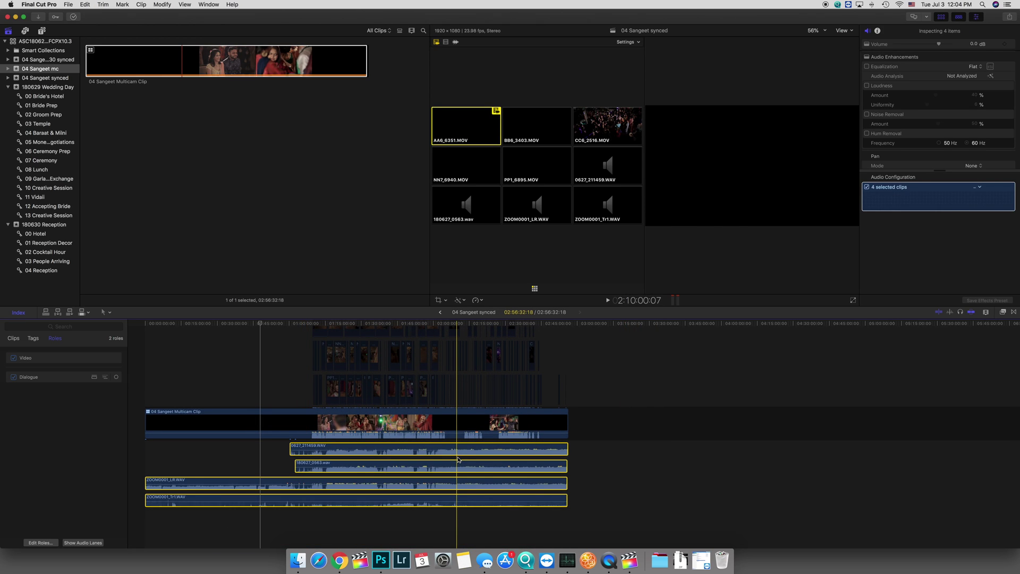
pyautogui.scroll(5, 383, 404)
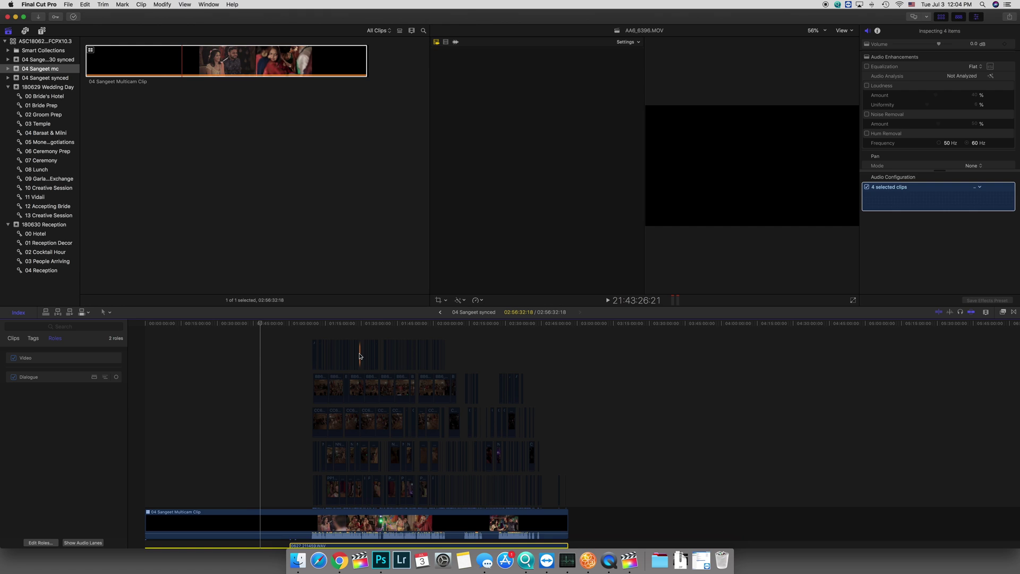
pyautogui.scroll(-3, 346, 371)
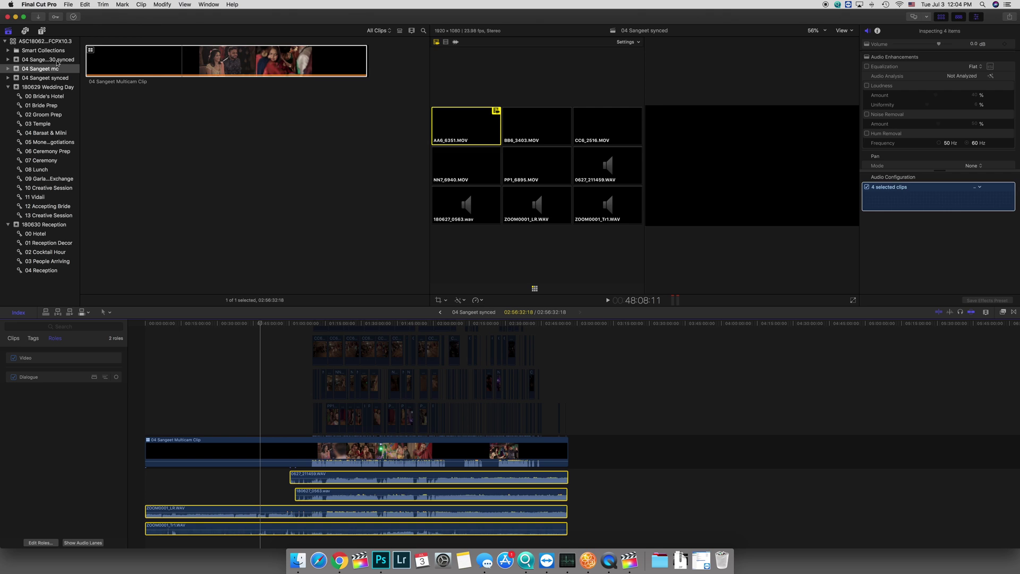
pyautogui.click(52, 78)
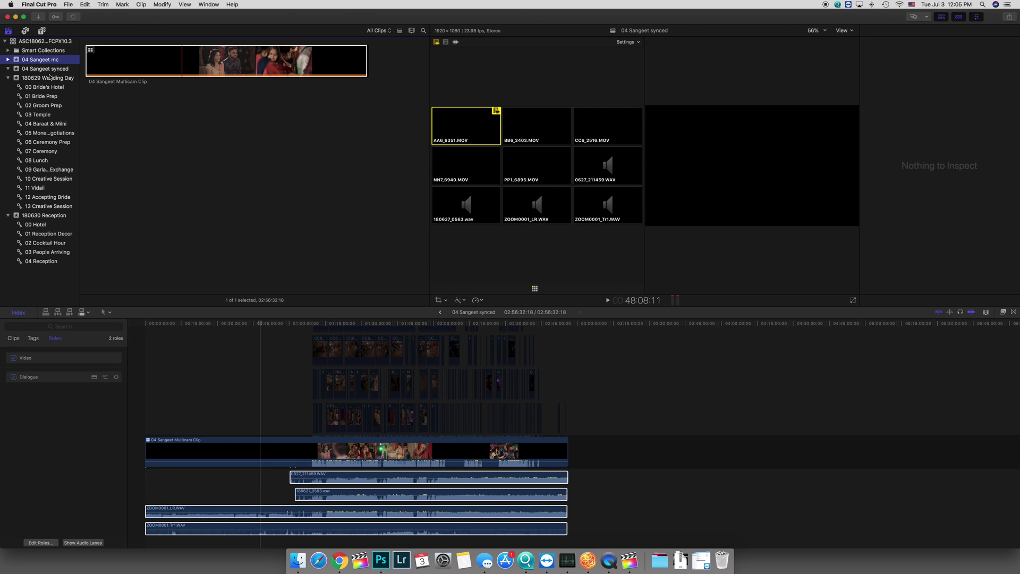
# Tag every clip in the 04 Sangeet synced event with the keyword '04 Event'
pyautogui.click(126, 133)
pyautogui.press('super+a')
pyautogui.press('super+4')
pyautogui.press('super+k')
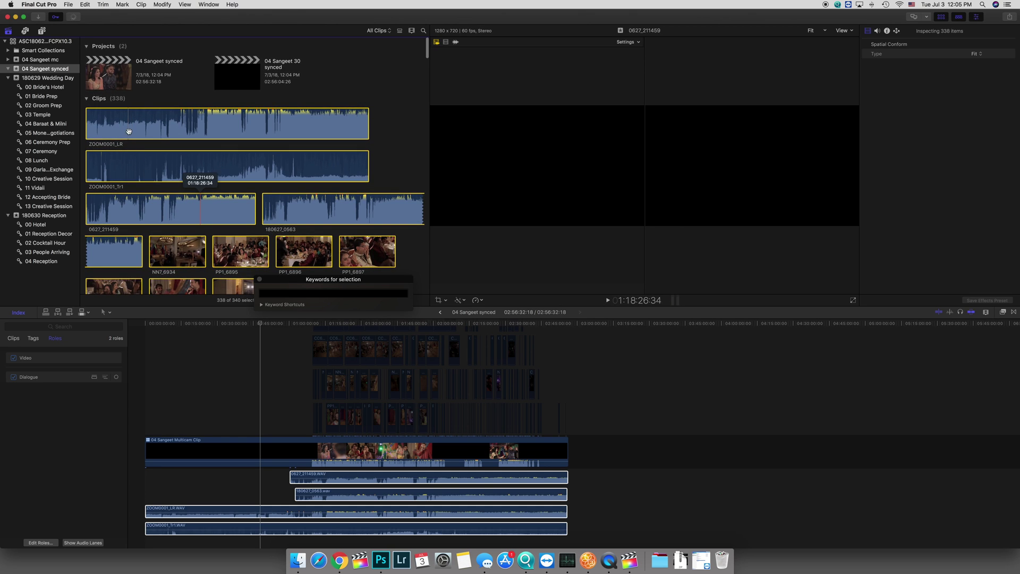
pyautogui.click(276, 291)
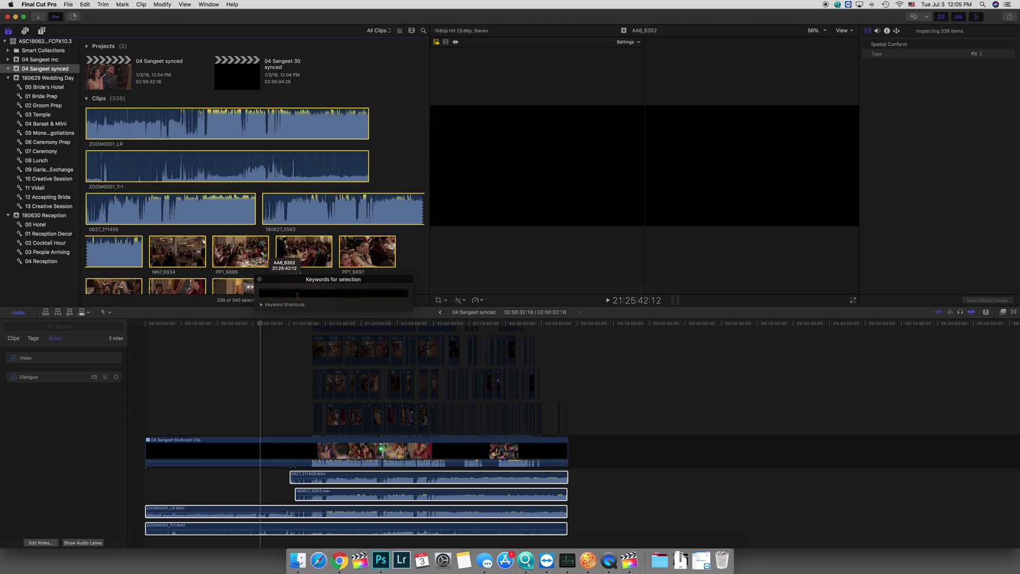
pyautogui.click(301, 293)
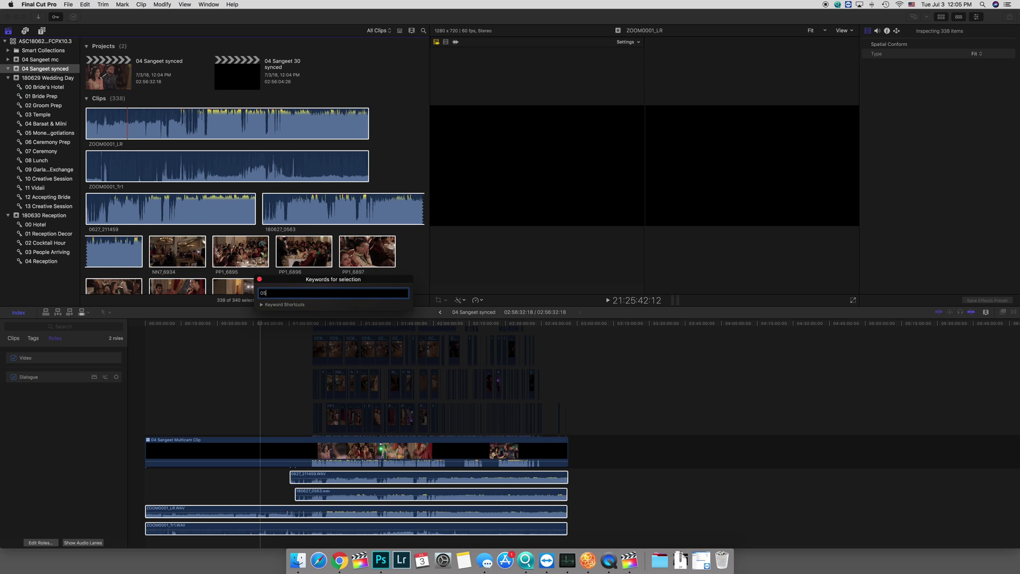
pyautogui.write('04 Event')
pyautogui.press('Return')
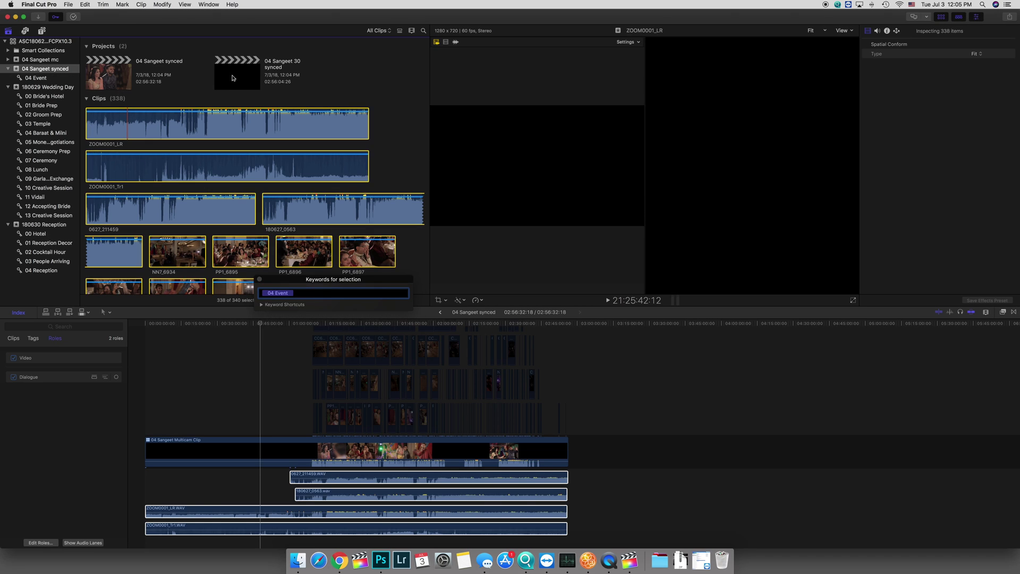
# Move the 04 Sangeet 30 synced project to the trash
pyautogui.rightClick(234, 77)
pyautogui.click(276, 119)
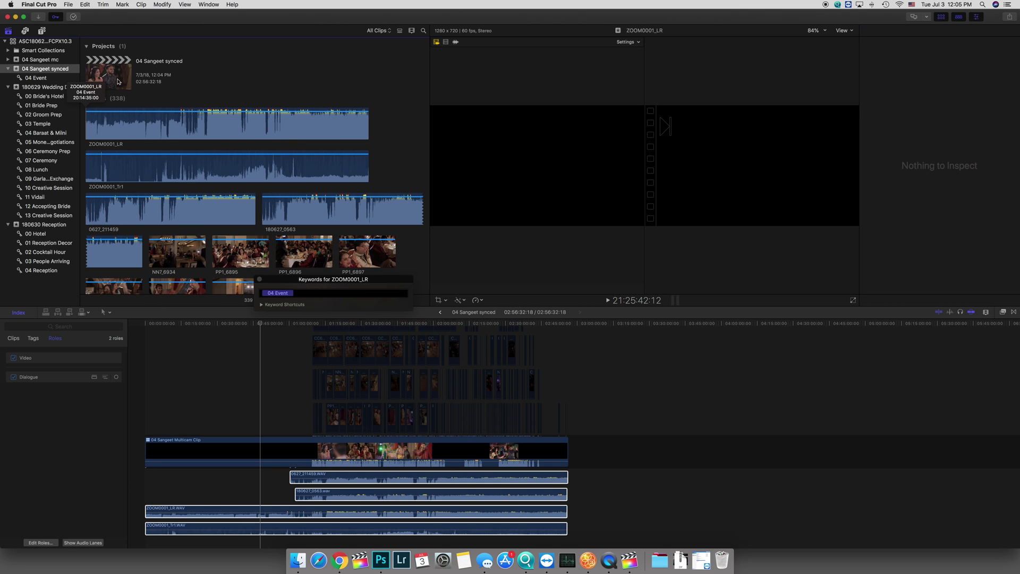
pyautogui.click(55, 59)
pyautogui.click(47, 69)
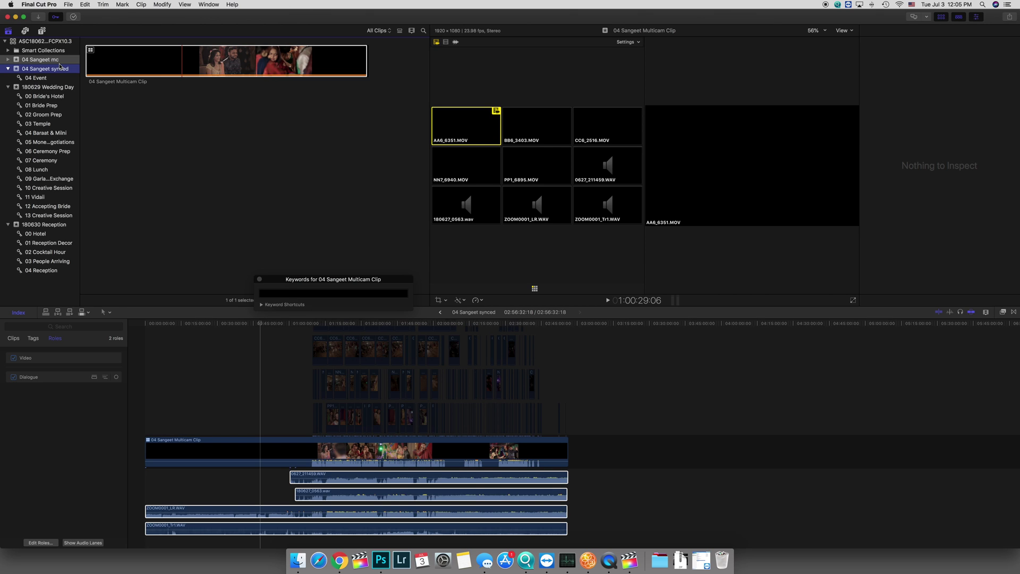
# In Finder, trash the four 04 Sangeet sync items in the 180627 Sangeet folder
pyautogui.click(298, 559)
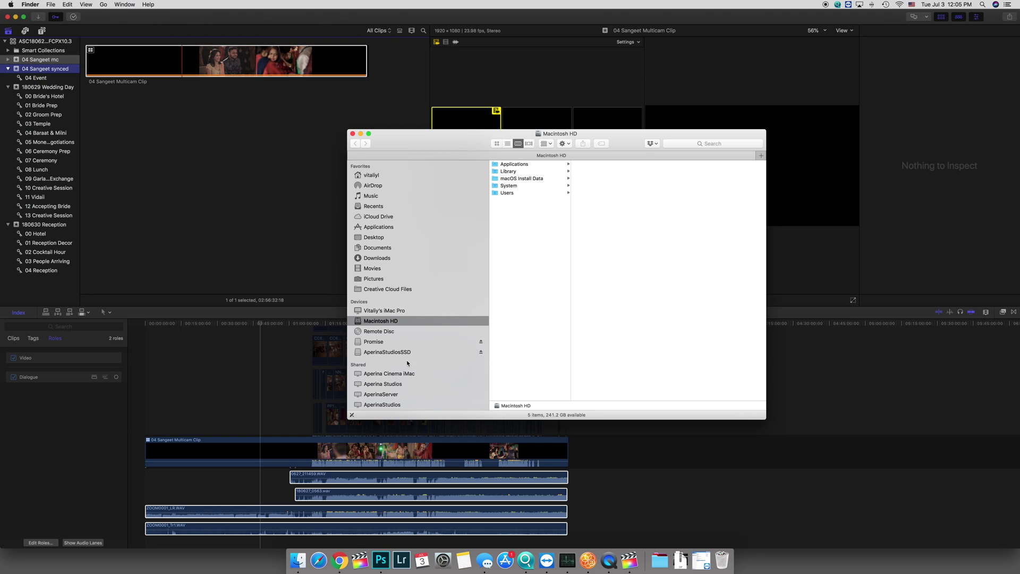
pyautogui.click(409, 352)
pyautogui.click(538, 164)
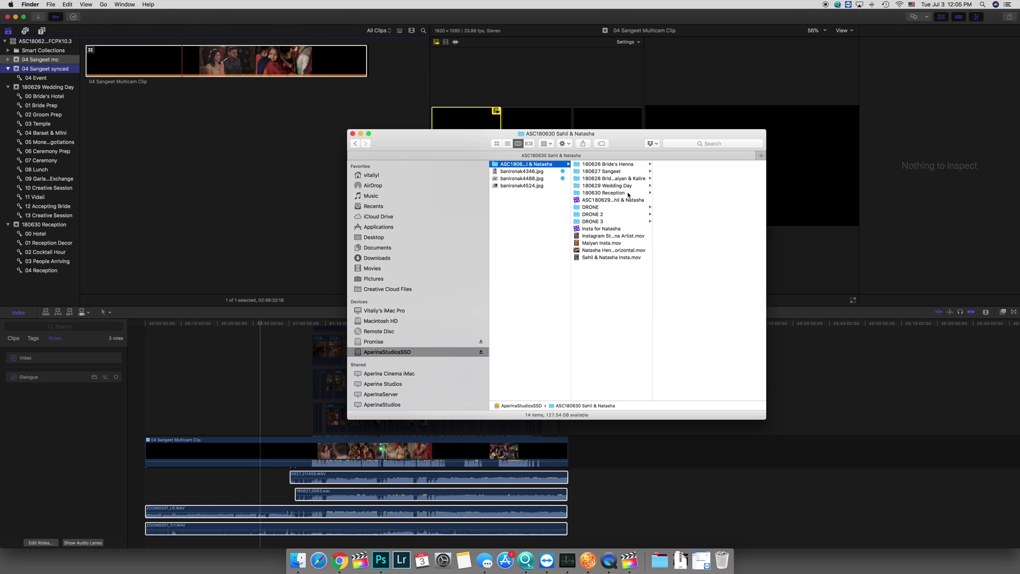
pyautogui.click(627, 172)
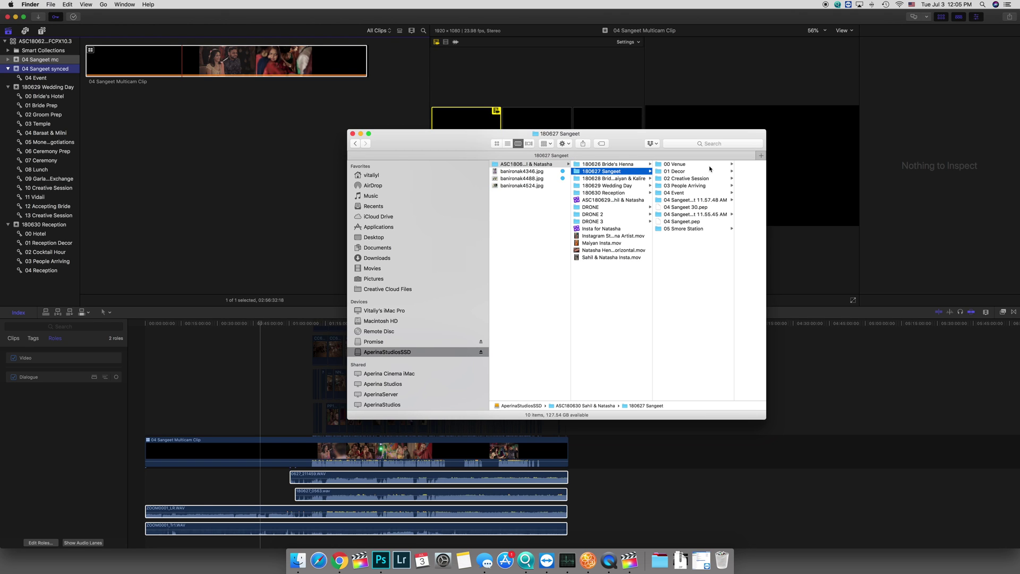
pyautogui.click(695, 220)
pyautogui.keyDown('shift'); pyautogui.click(644, 199); pyautogui.keyUp('shift')
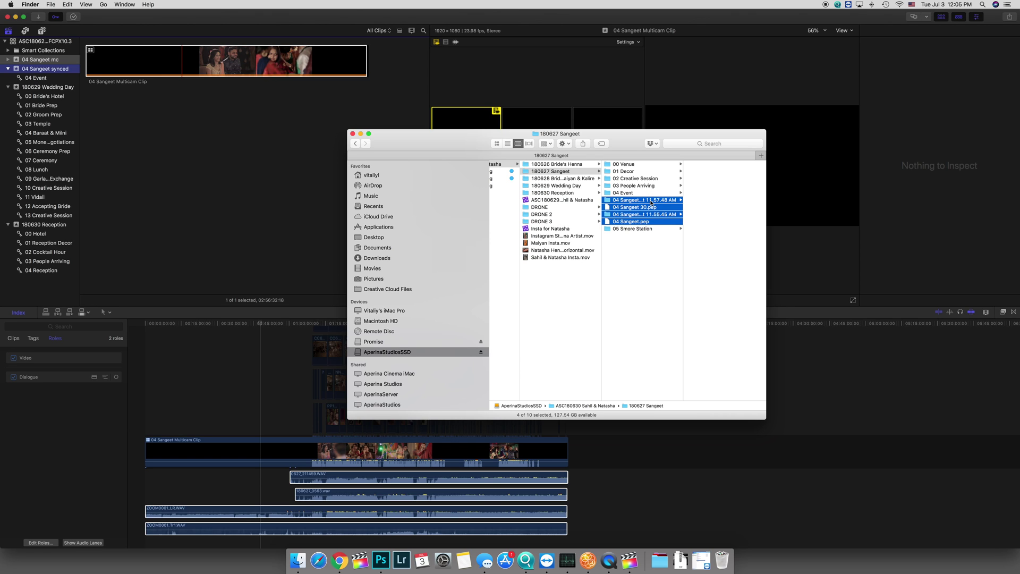
pyautogui.press('super+BackSpace')
pyautogui.click(652, 201)
# Trash the pluraleyes_synctemp folder inside 04 Event's 01 Audio folder
pyautogui.click(638, 195)
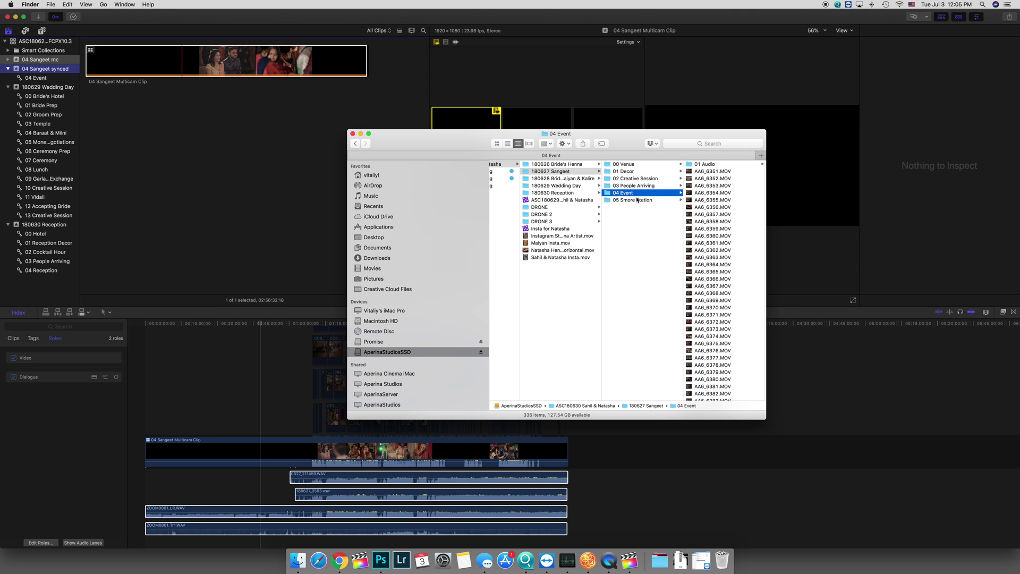
pyautogui.click(711, 164)
pyautogui.click(720, 185)
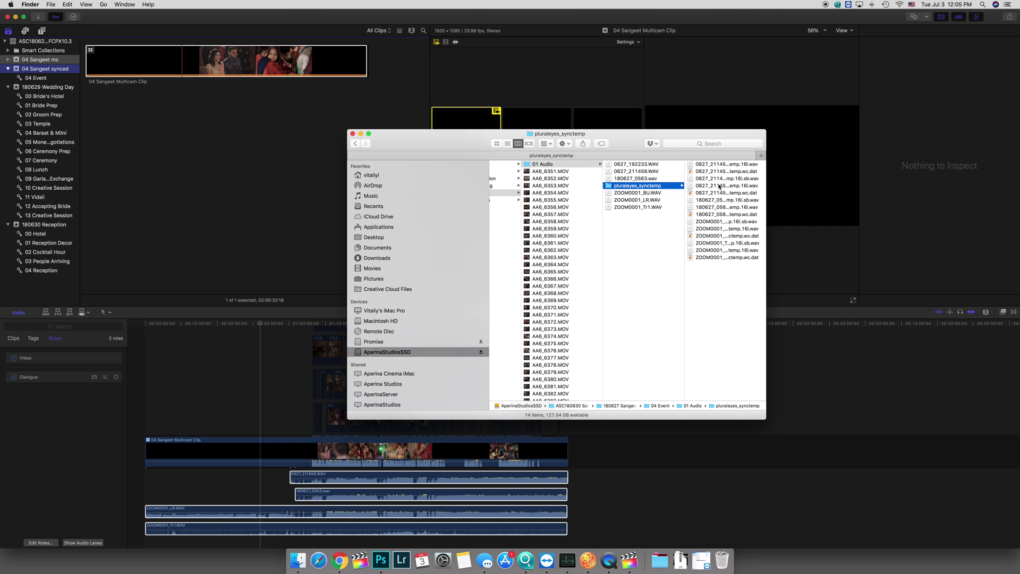
pyautogui.press('super+BackSpace')
# Import folders 00 Venue, 01 Decor, 02 Creative Session, 03 People Arriving, 05 Smore Station into the event
pyautogui.scroll(-20, 581, 302)
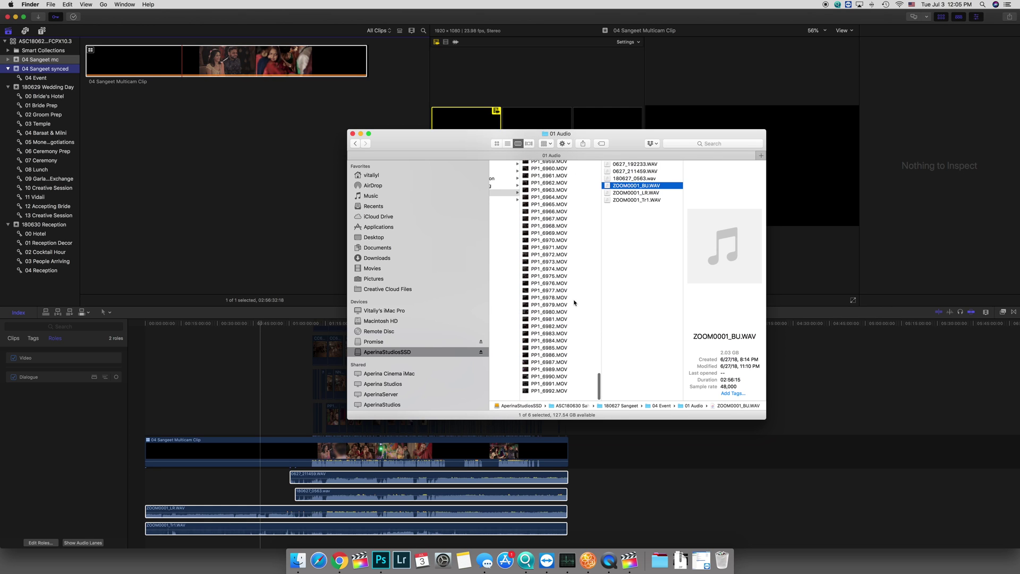
pyautogui.scroll(20, 574, 303)
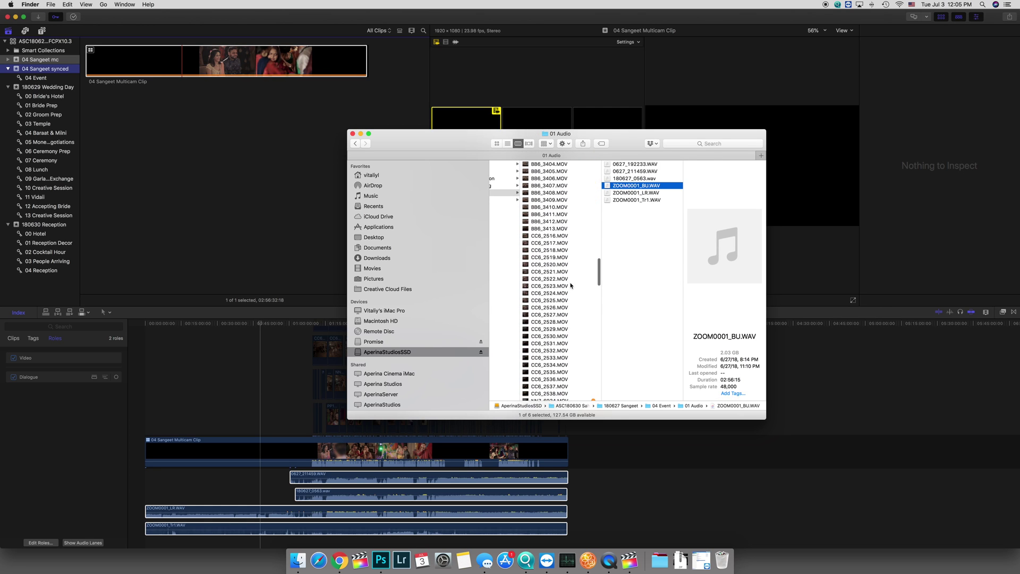
pyautogui.scroll(-20, 570, 286)
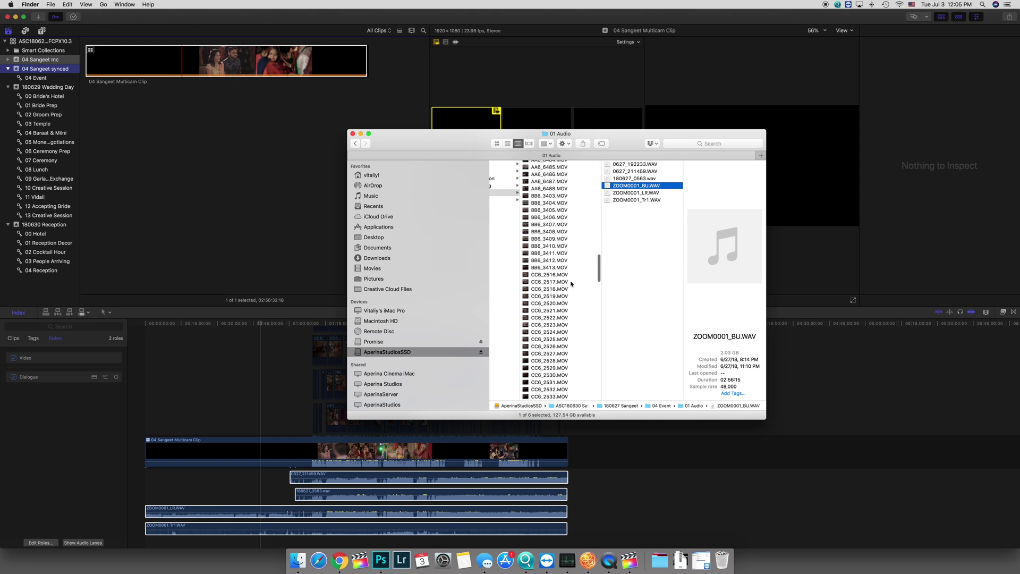
pyautogui.click(573, 239)
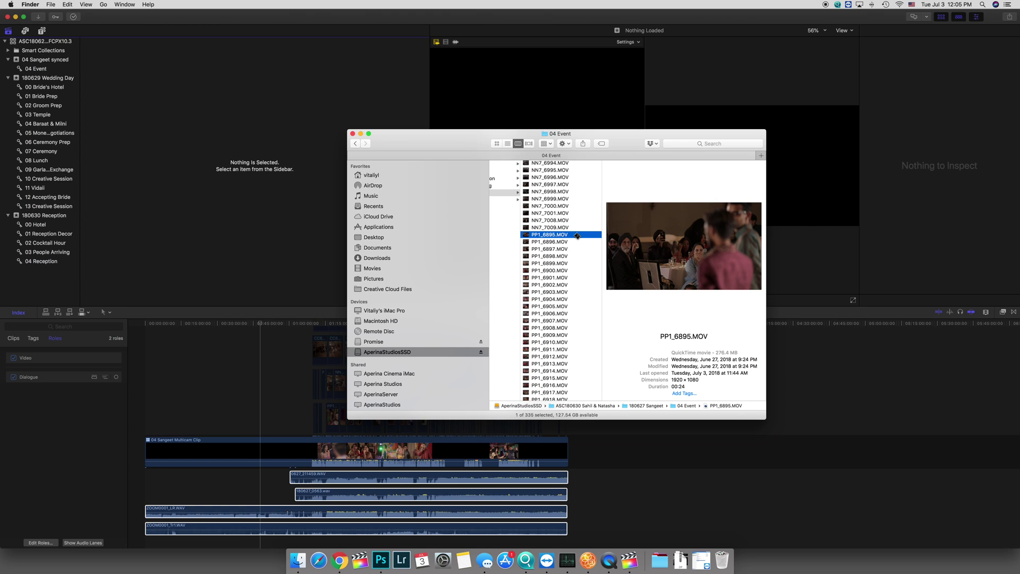
pyautogui.hscroll(5, 574, 237)
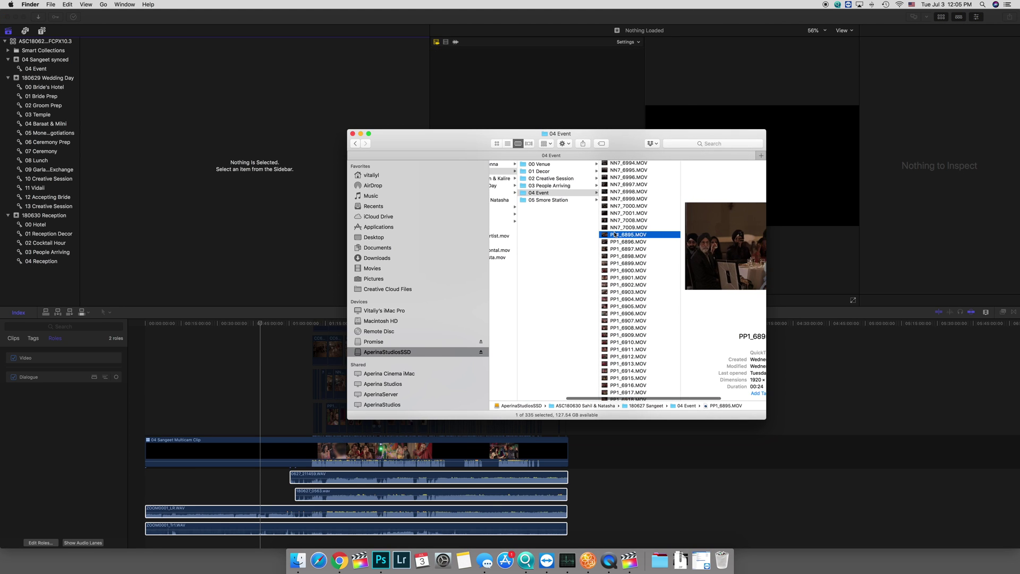
pyautogui.click(552, 186)
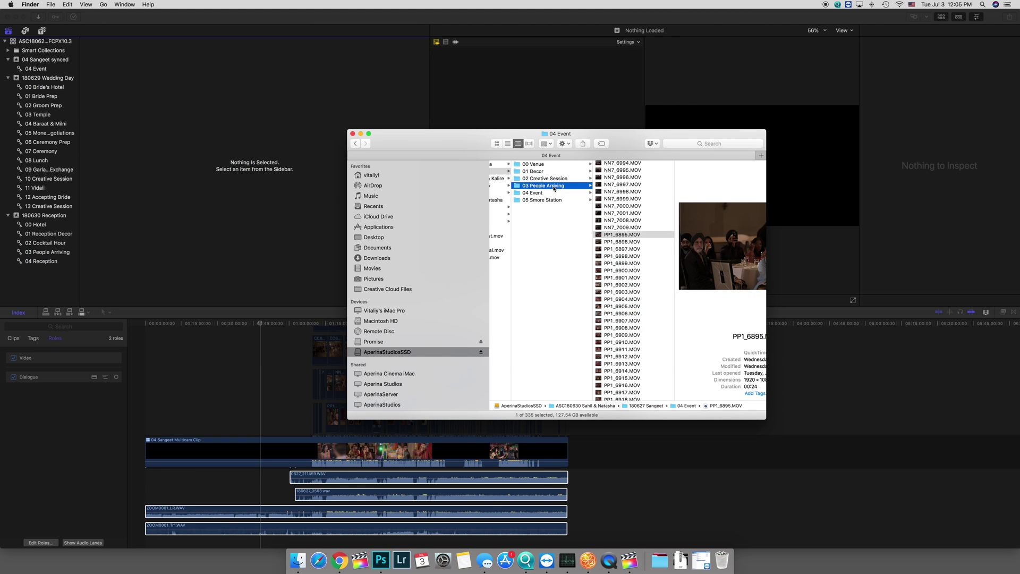
pyautogui.keyDown('shift'); pyautogui.click(538, 178); pyautogui.keyUp('shift')
pyautogui.keyDown('shift'); pyautogui.click(533, 164); pyautogui.keyUp('shift')
pyautogui.keyDown('super'); pyautogui.click(533, 200); pyautogui.keyUp('super')
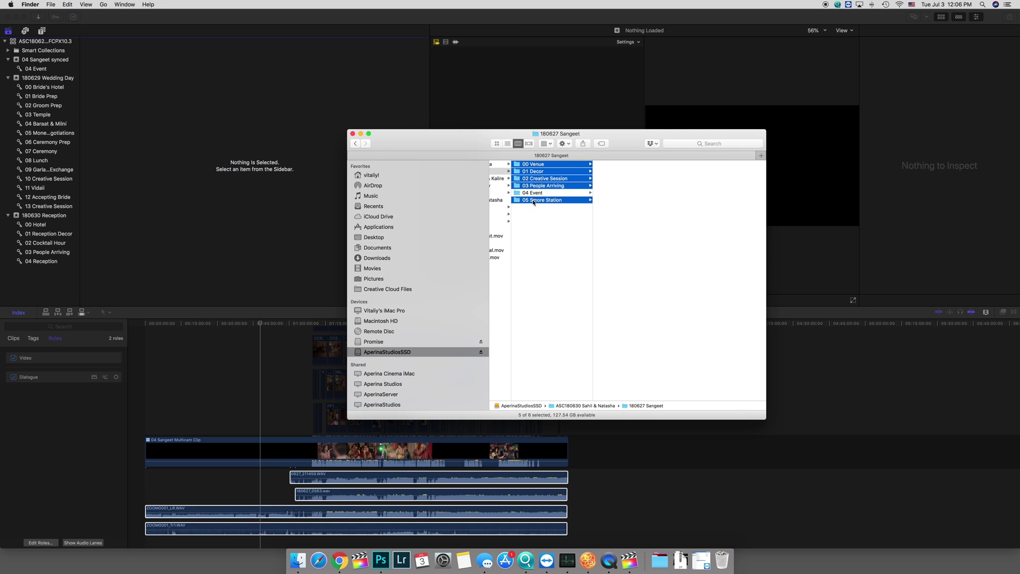
pyautogui.moveTo(544, 166); pyautogui.dragTo(46, 60)
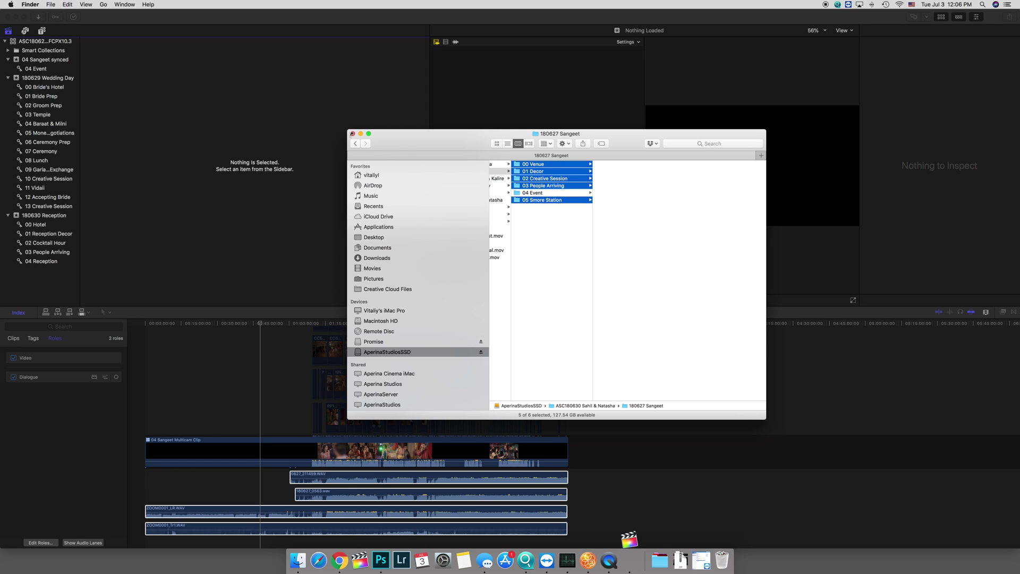
# Tag the 04 Sangeet synced project with the 04 Event keyword
pyautogui.click(37, 68)
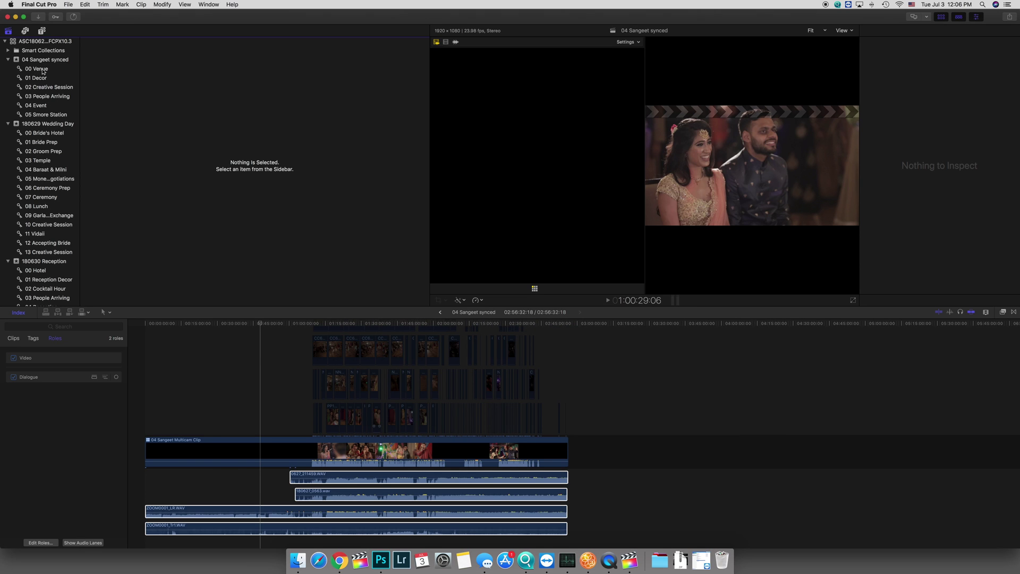
pyautogui.press('Down')
pyautogui.press('Down')
pyautogui.press('Down')
pyautogui.press('Down')
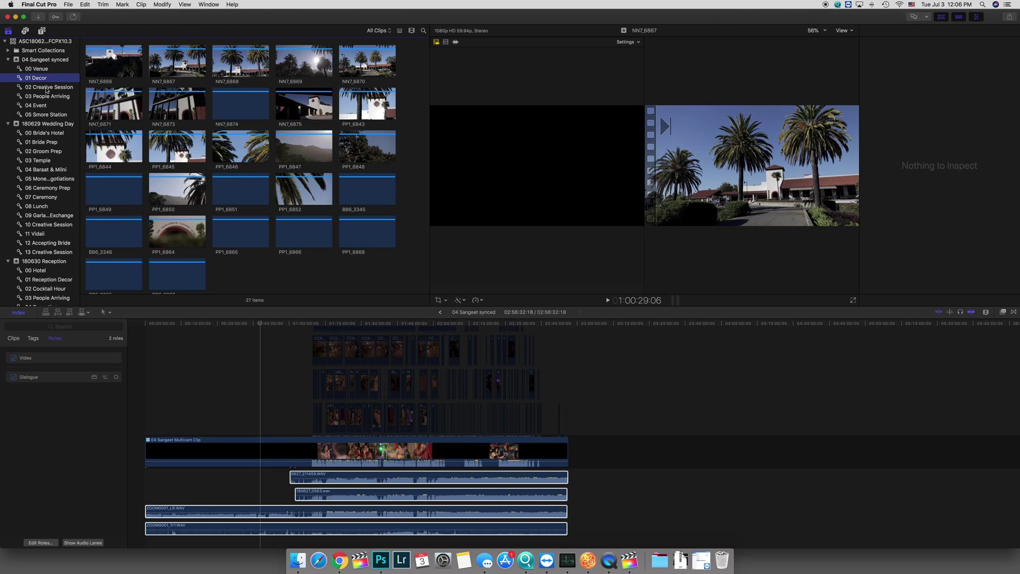
pyautogui.click(42, 58)
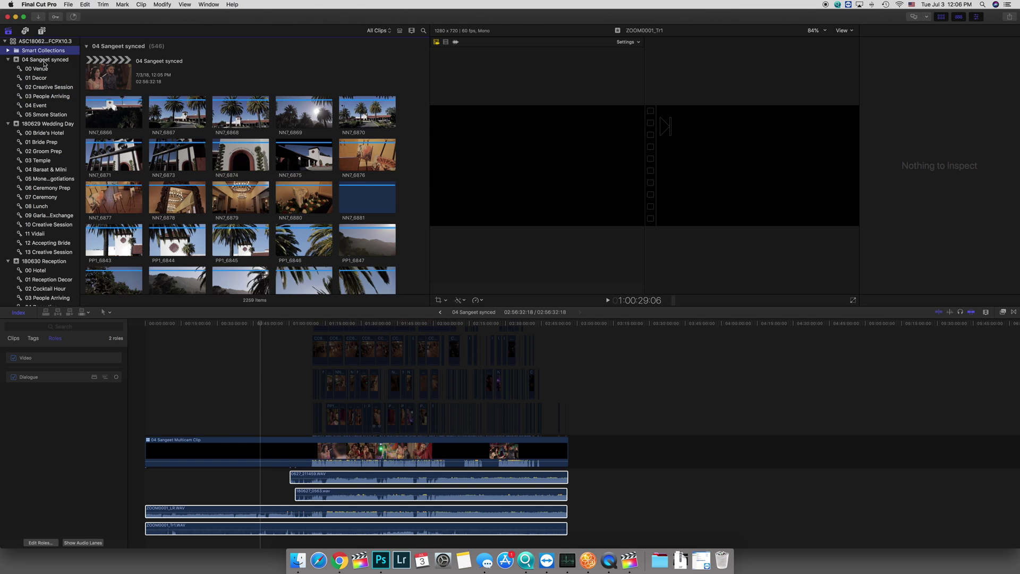
pyautogui.click(110, 74)
pyautogui.moveTo(110, 74); pyautogui.dragTo(37, 108)
pyautogui.click(37, 108)
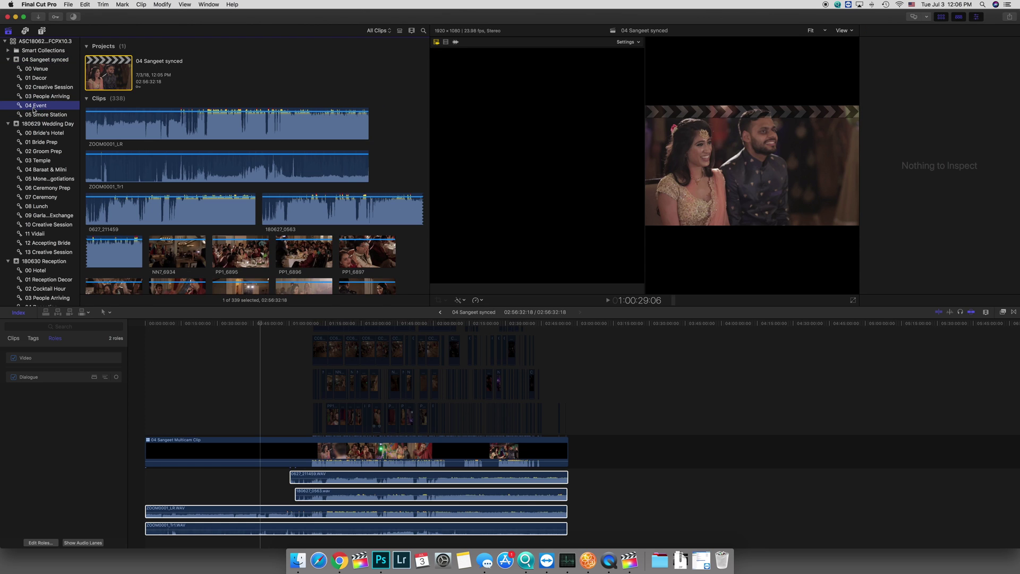
# Show the Angle Viewer and move the playhead to an audience shot in the multicam clip
pyautogui.press('super+shift+7')
pyautogui.click(341, 323)
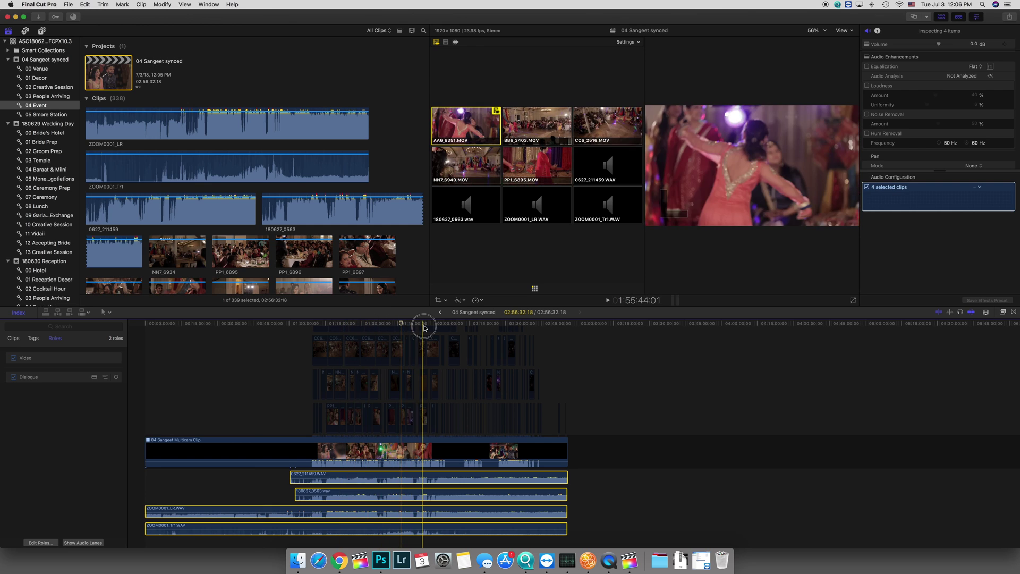
pyautogui.click(401, 323)
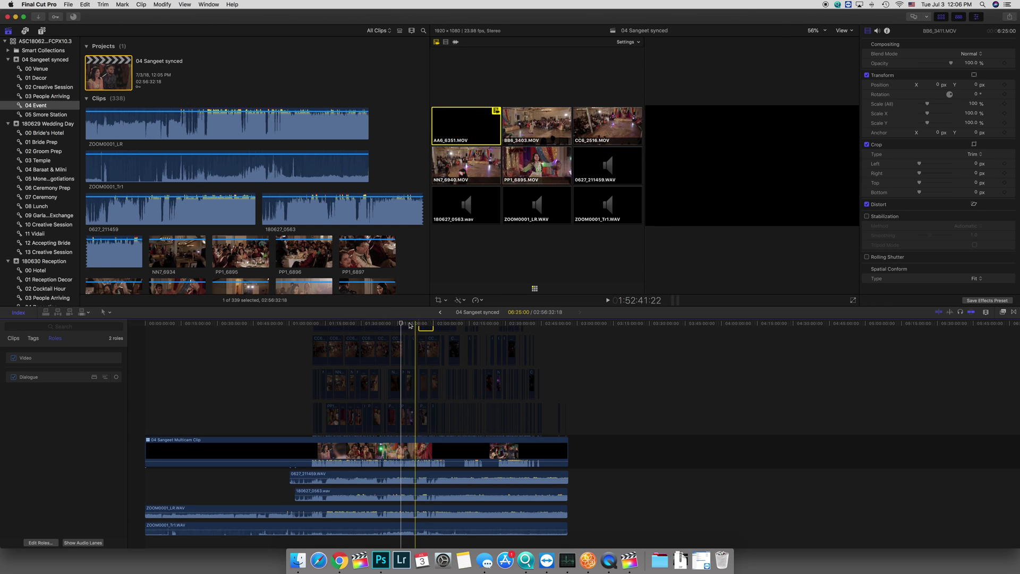
pyautogui.click(399, 324)
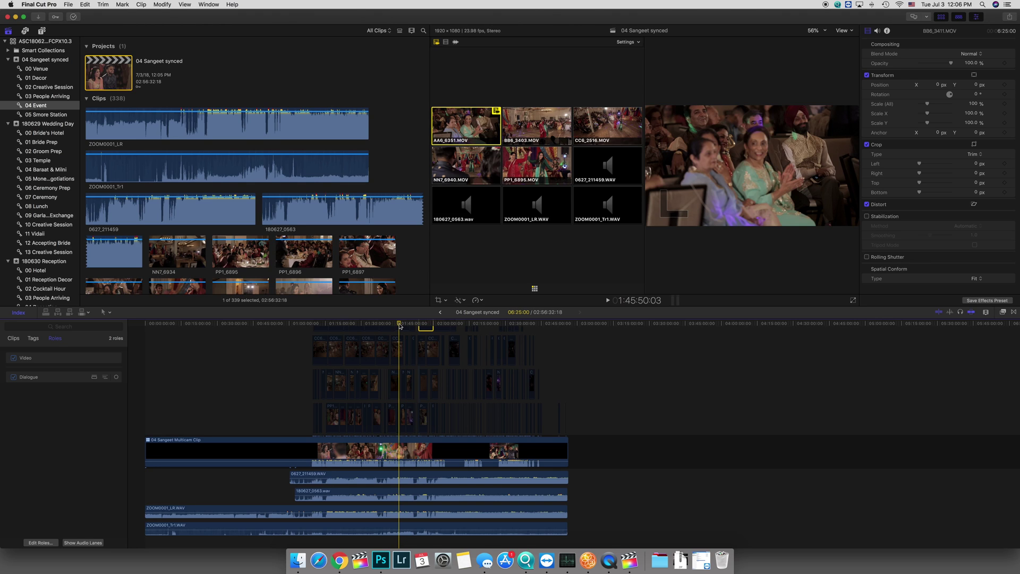
pyautogui.scroll(-1, 38, 222)
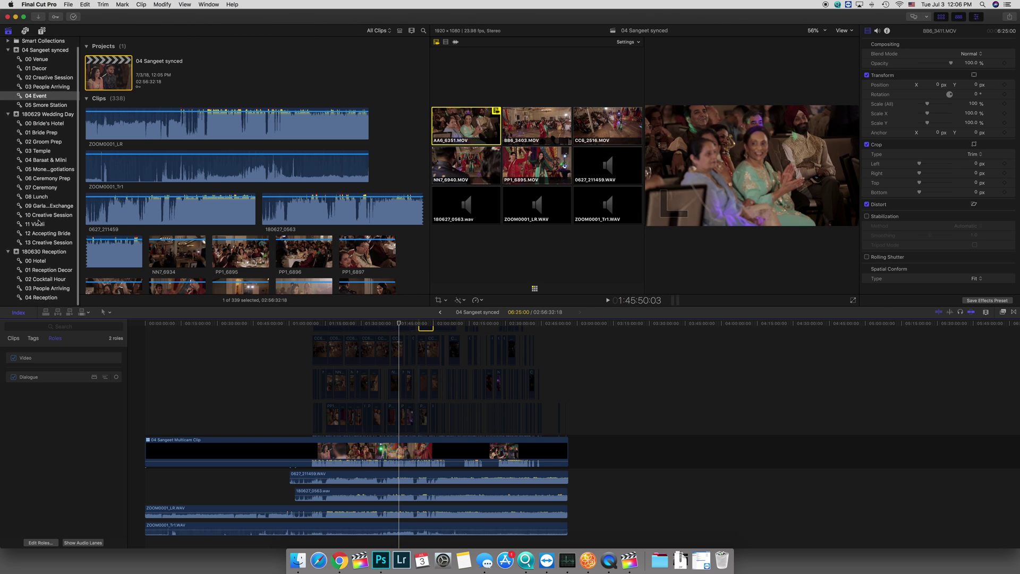
pyautogui.scroll(1, 39, 222)
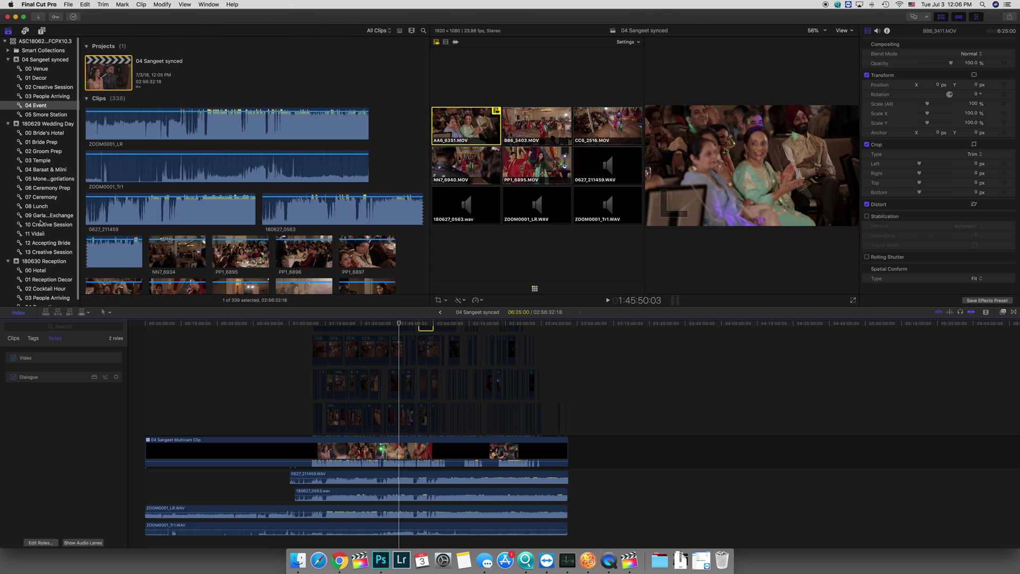